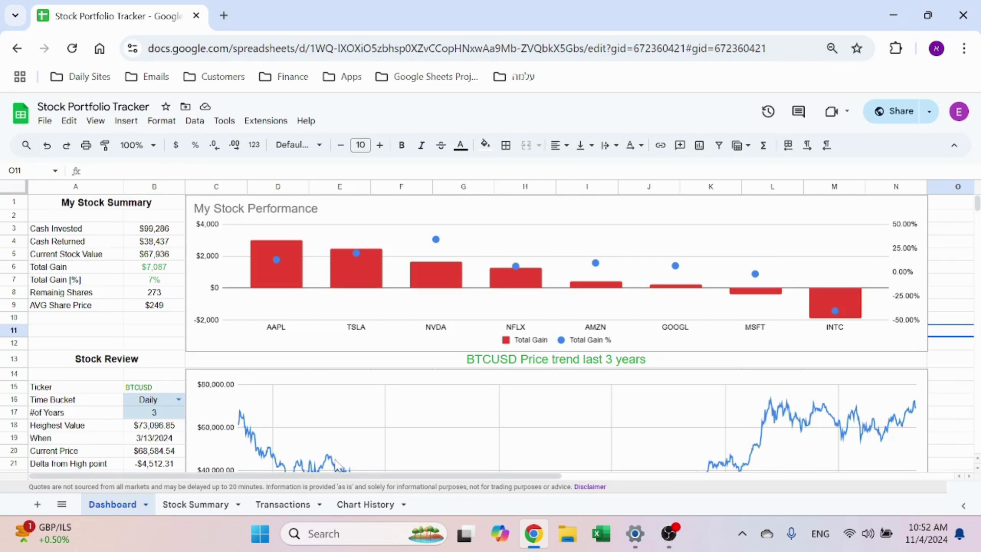
Open the Transactions sheet and examine its Date, Ticker and Action columns, including the action in C2
{"action": "left_click", "coordinate": [282, 506]}
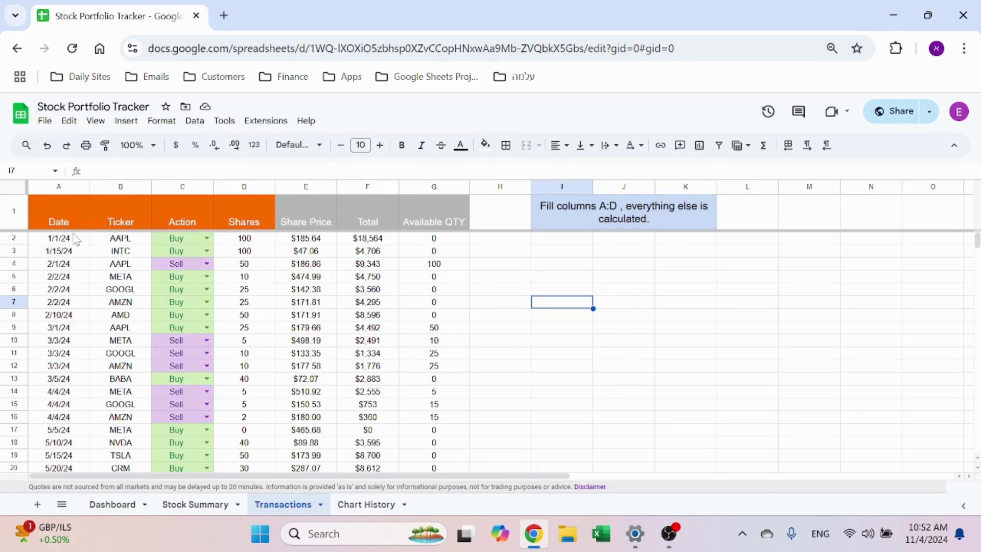
{"action": "left_click", "coordinate": [57, 187]}
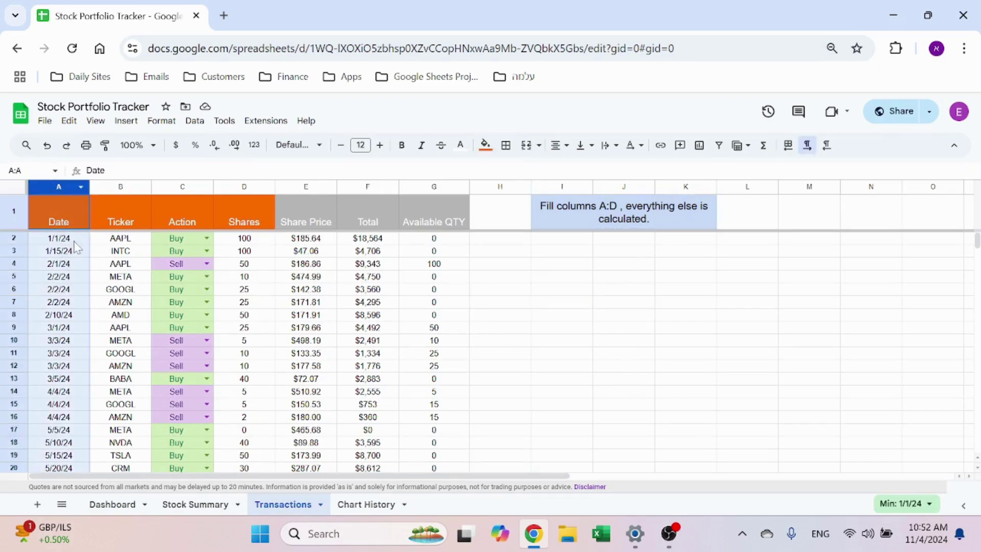
{"action": "left_click", "coordinate": [134, 187]}
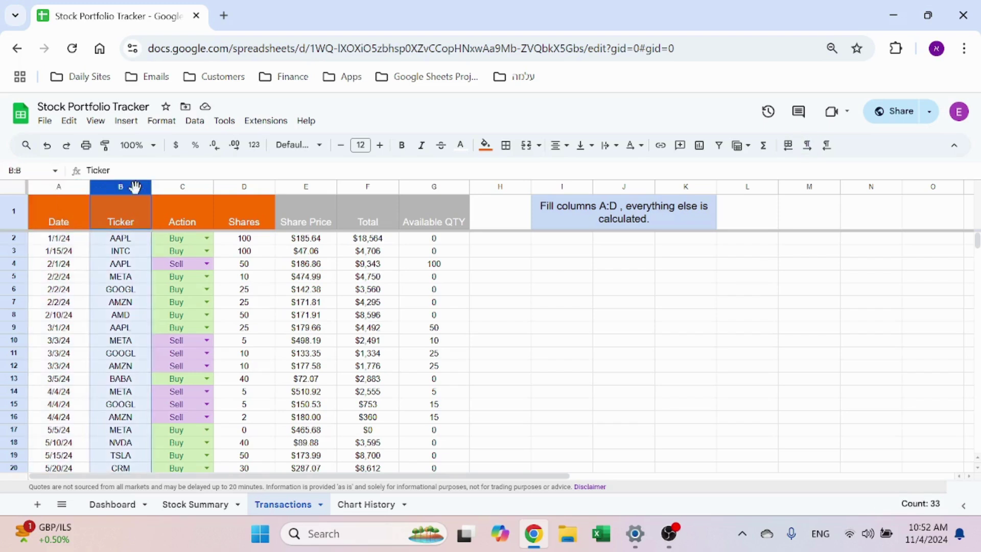
{"action": "left_click", "coordinate": [171, 186]}
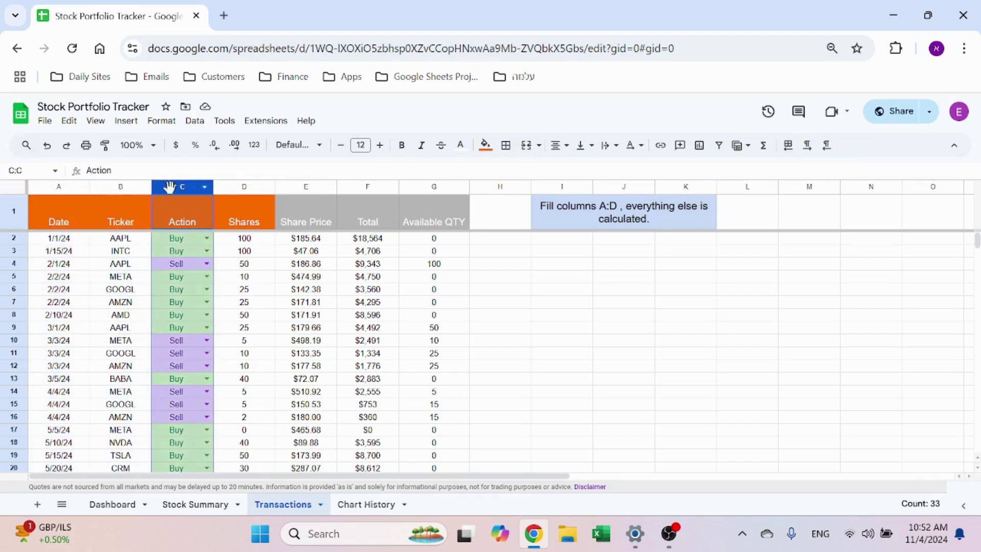
{"action": "left_click", "coordinate": [176, 241]}
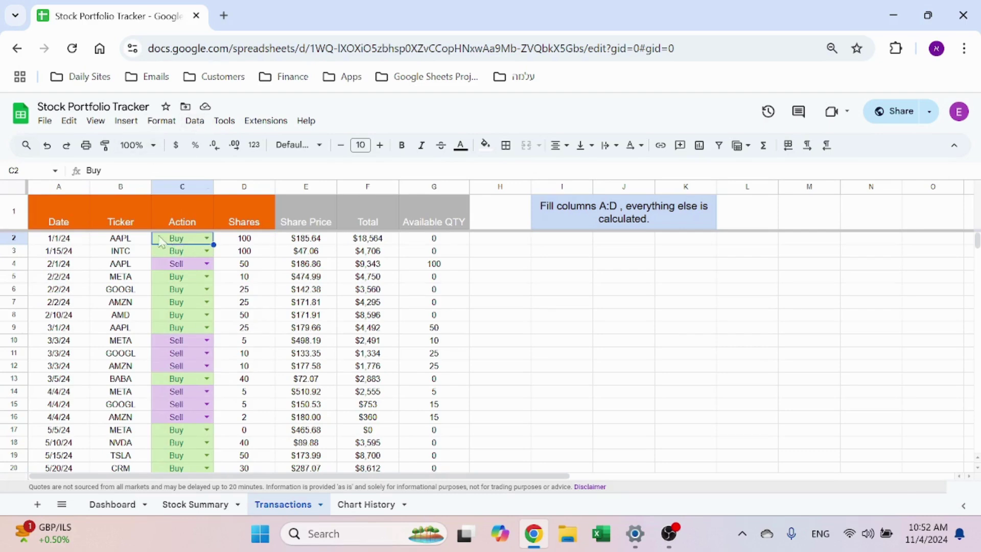
Add a data validation rule to empty cell J5 with Dropdown as its criteria
{"action": "left_click", "coordinate": [643, 278]}
{"action": "left_click", "coordinate": [195, 121]}
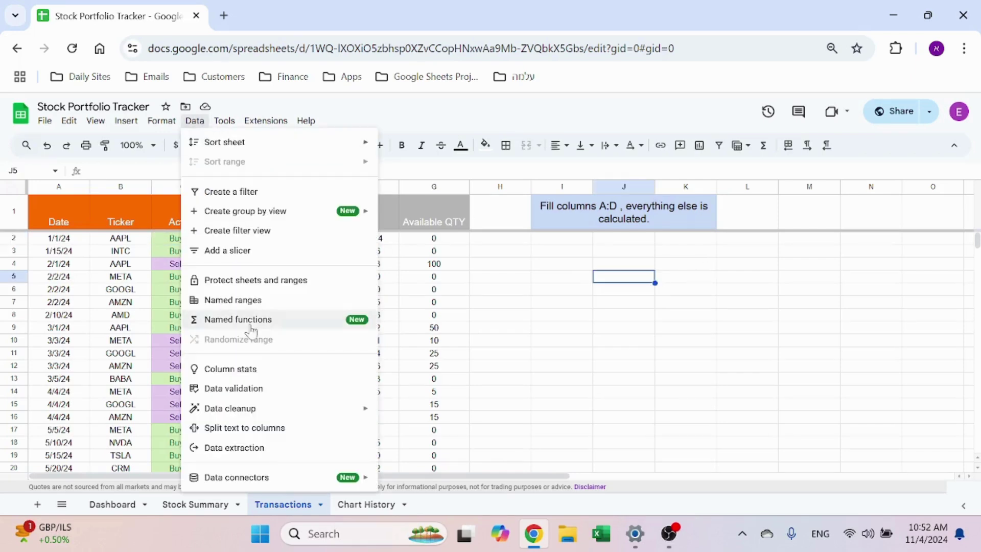
{"action": "left_click", "coordinate": [250, 391]}
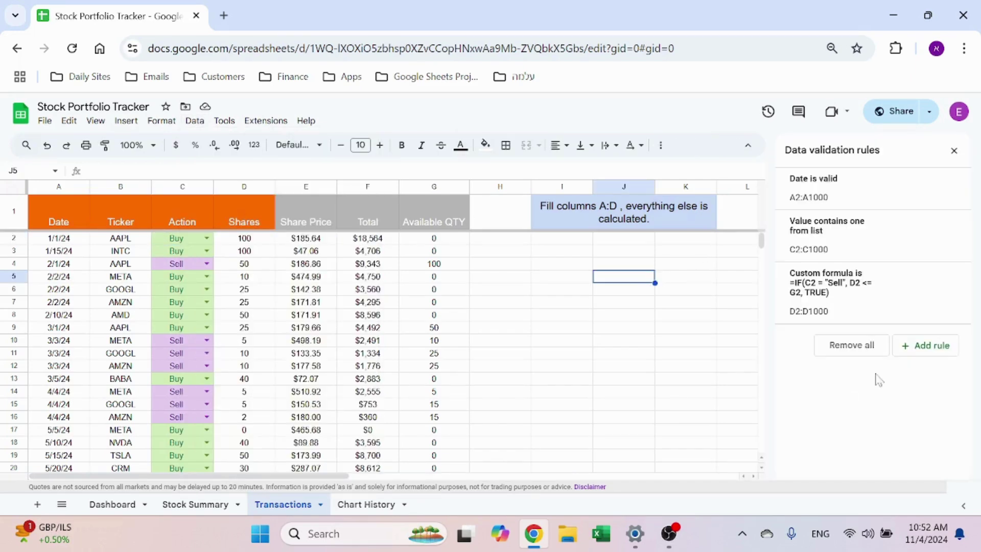
{"action": "left_click", "coordinate": [929, 346]}
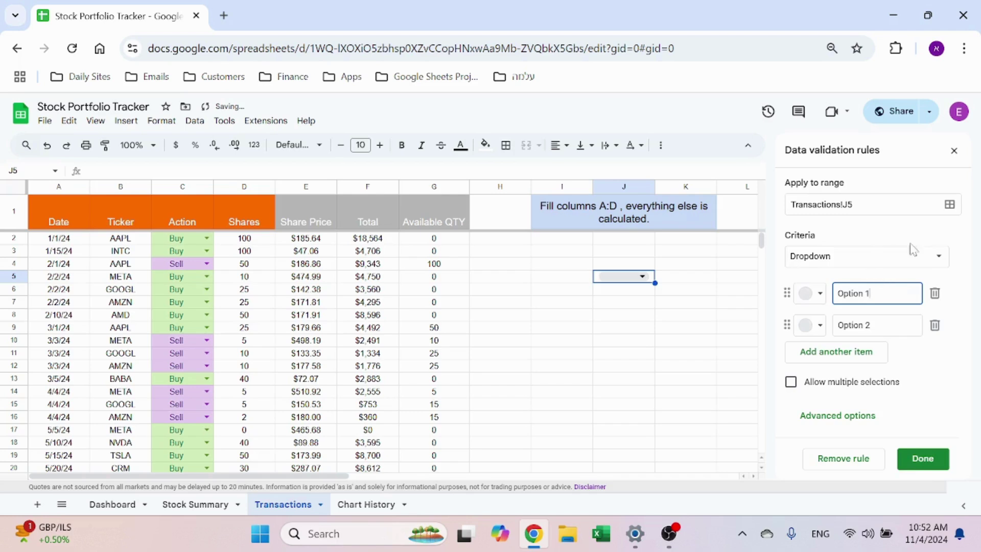
{"action": "left_click", "coordinate": [939, 255]}
{"action": "left_click", "coordinate": [859, 275]}
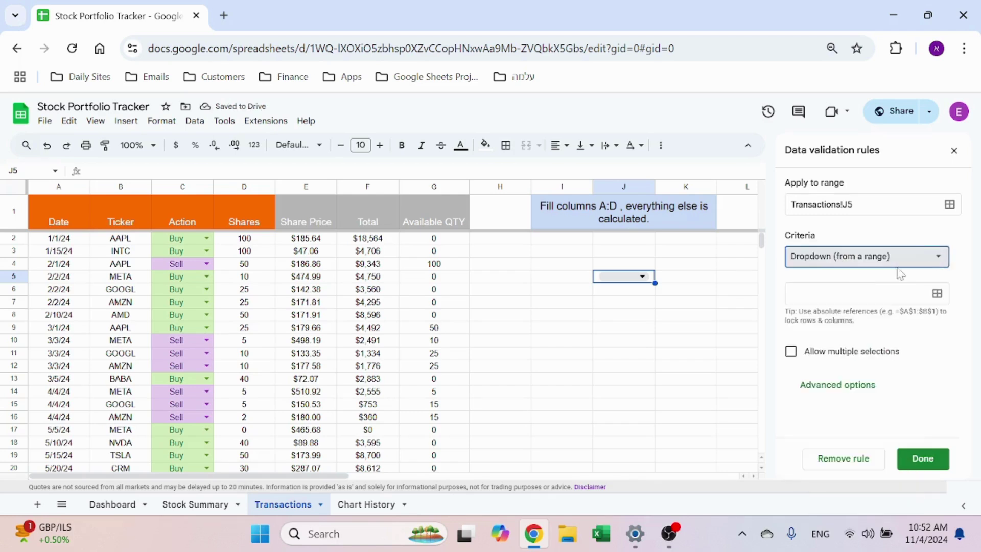
{"action": "left_click", "coordinate": [940, 256]}
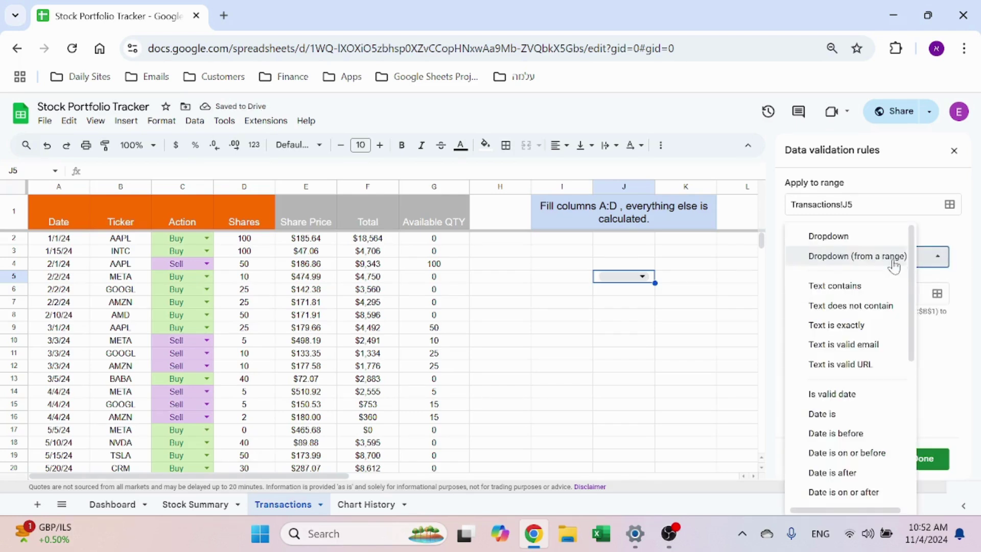
{"action": "left_click", "coordinate": [849, 237]}
{"action": "key", "text": "Return"}
Define the J5 dropdown items as Buy in light orange and Sell in light blue
{"action": "left_click", "coordinate": [877, 293]}
{"action": "type", "text": "Bu"}
{"action": "key", "text": "Return"}
{"action": "type", "text": "Se"}
{"action": "left_click", "coordinate": [812, 294]}
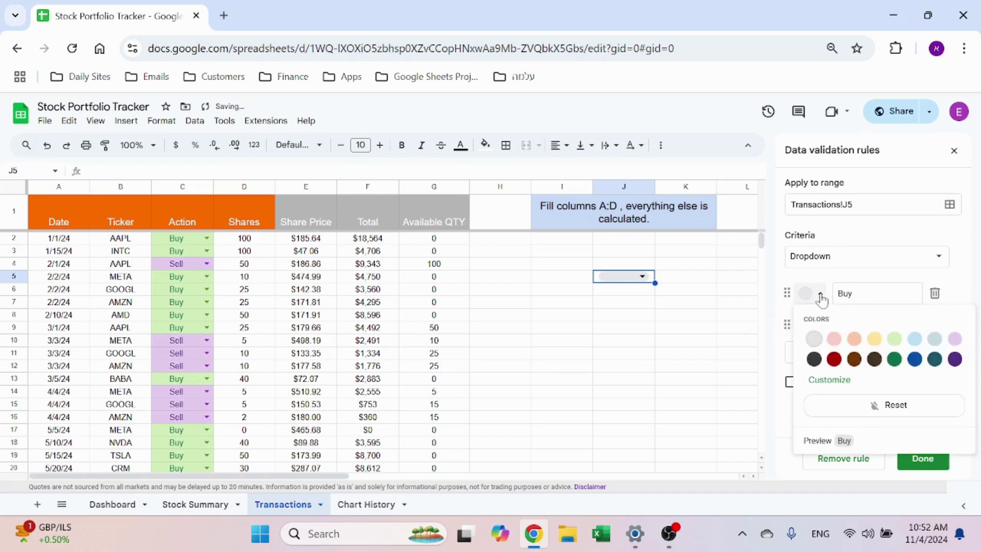
{"action": "left_click", "coordinate": [834, 335]}
{"action": "left_click", "coordinate": [812, 325]}
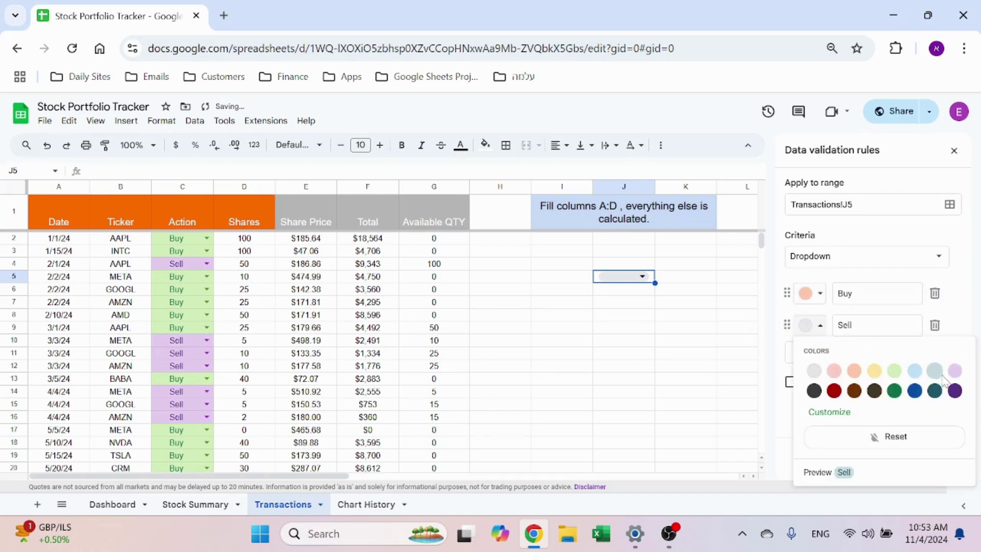
{"action": "left_click", "coordinate": [914, 368]}
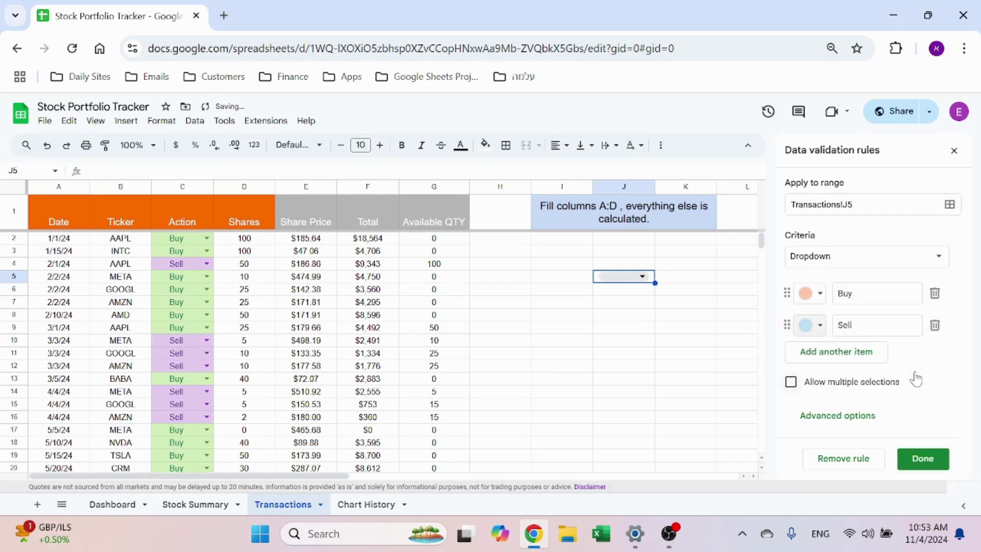
Set the J5 dropdown's display style to Arrow in the advanced options and save the rule
{"action": "left_click", "coordinate": [861, 417]}
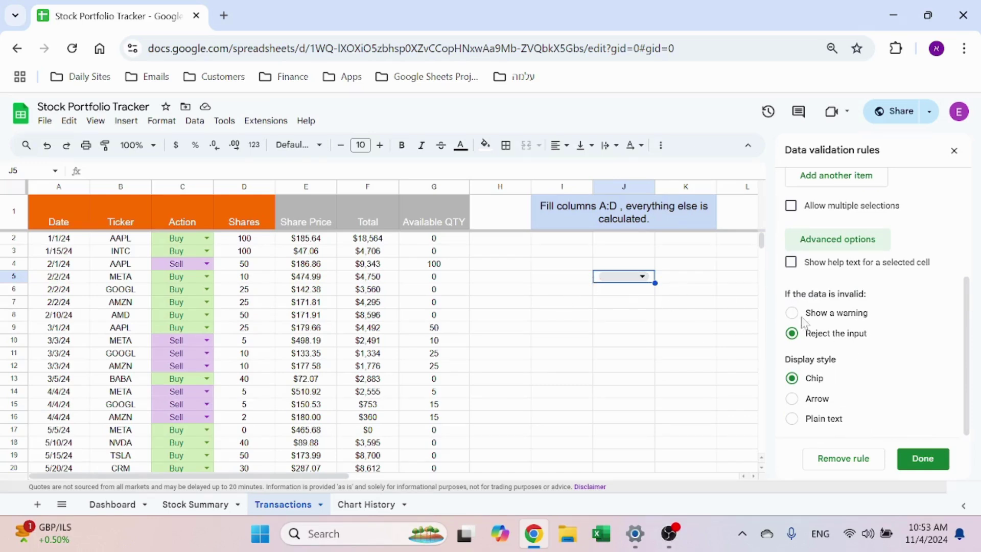
{"action": "left_click", "coordinate": [792, 399]}
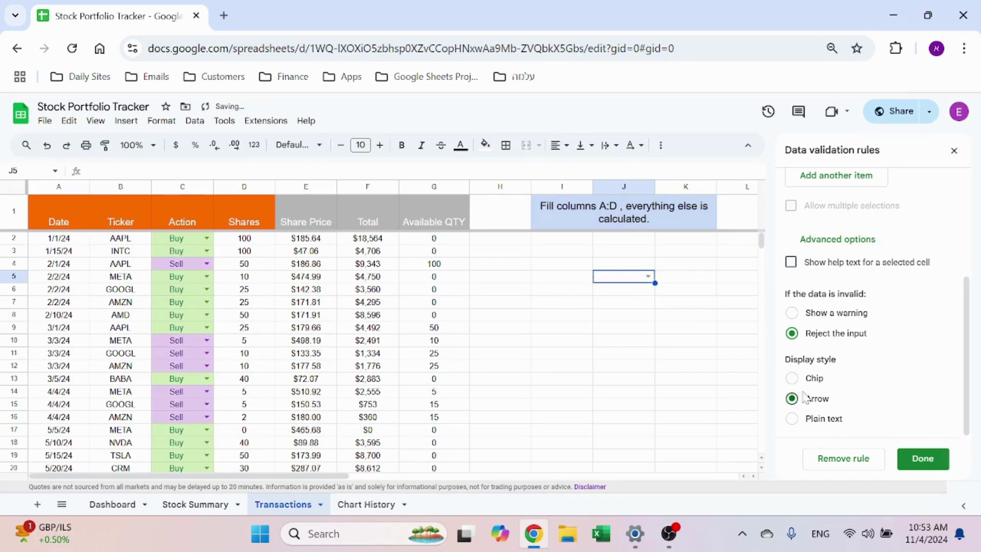
{"action": "left_click", "coordinate": [924, 460]}
Test the dropdown in J5 by choosing Buy and then Sell
{"action": "left_click", "coordinate": [648, 276]}
{"action": "left_click", "coordinate": [611, 289]}
{"action": "left_click", "coordinate": [648, 277]}
{"action": "left_click", "coordinate": [614, 306]}
{"action": "left_click", "coordinate": [562, 315]}
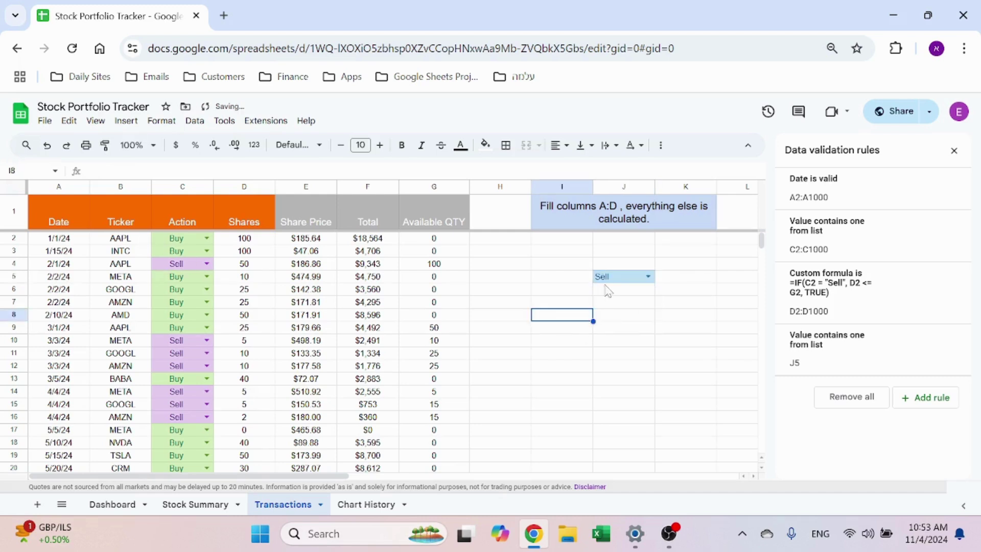
Delete the test dropdown and its value from cell J5
{"action": "left_click", "coordinate": [623, 277]}
{"action": "key", "text": "Delete"}
{"action": "left_click", "coordinate": [554, 290]}
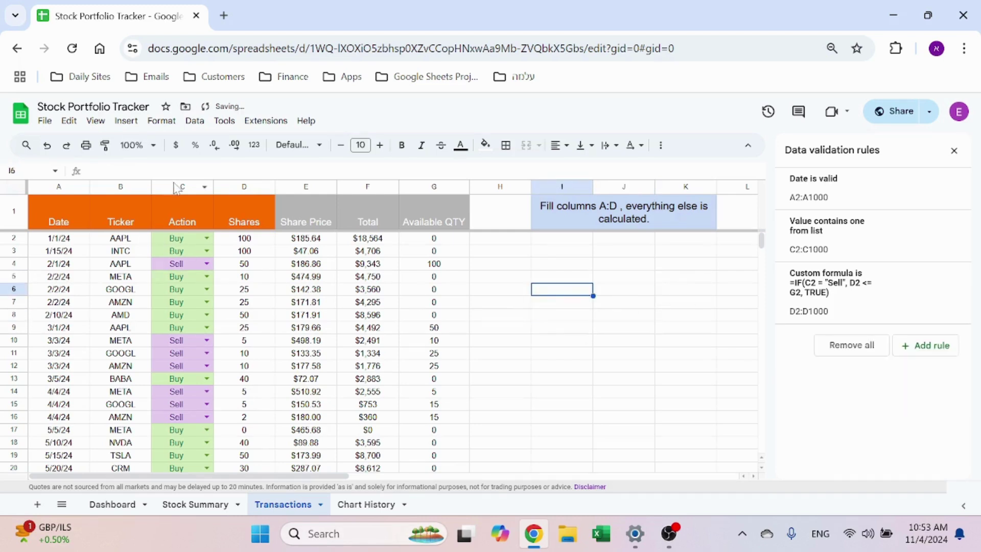
Copy the GOOGLEFINANCE(B2,"price",A2) part of the Share Price formula in E2, leaving the original formula intact
{"action": "left_click", "coordinate": [244, 241]}
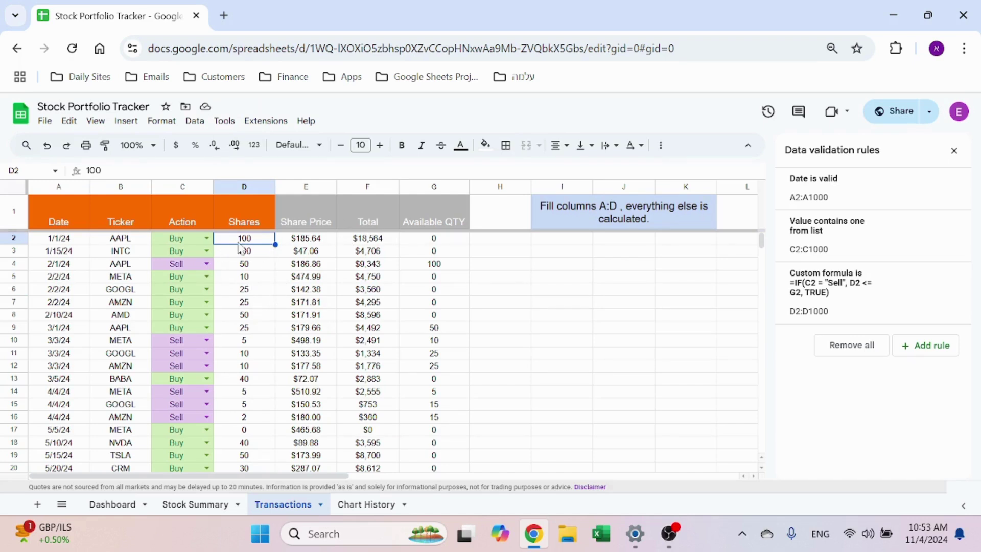
{"action": "left_click", "coordinate": [328, 224]}
{"action": "left_click", "coordinate": [321, 243]}
{"action": "left_click", "coordinate": [337, 170]}
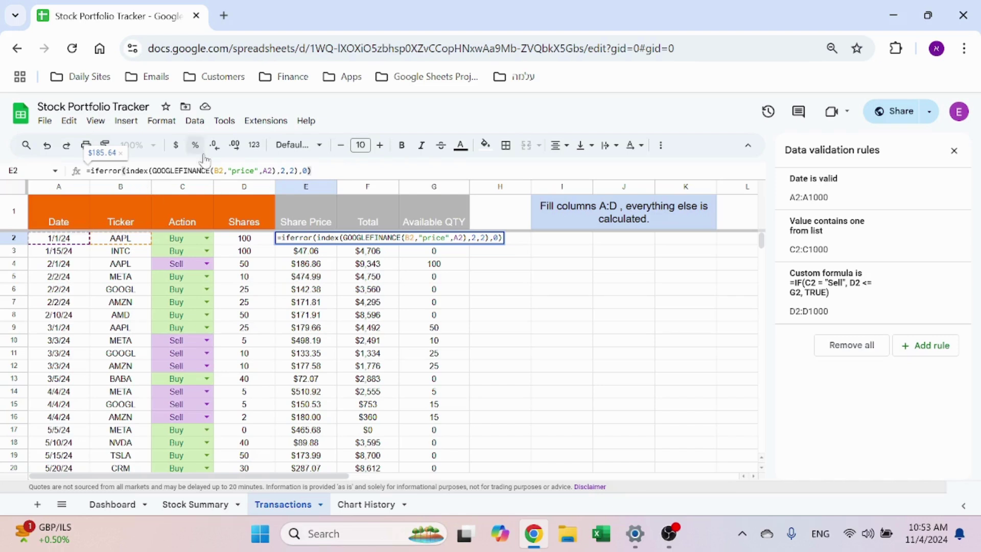
{"action": "double_click", "coordinate": [156, 171]}
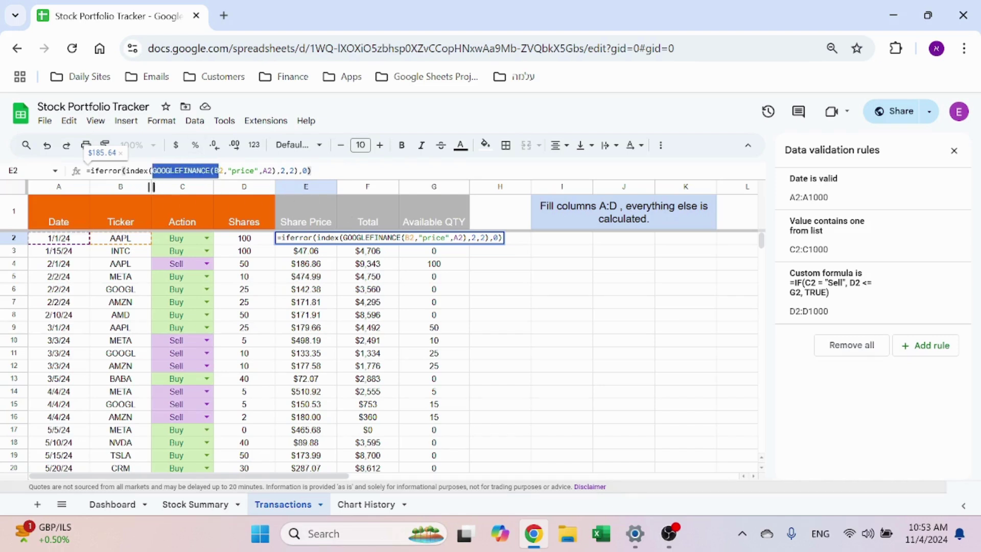
{"action": "key", "text": "Escape"}
Write =GOOGLEFINANCE(B2,"price",A2) in cell I2 without committing it
{"action": "left_click", "coordinate": [555, 244]}
{"action": "key", "text": "Return"}
{"action": "type", "text": "=GOOGLEFINANCE(B2,\"price\",A2)"}
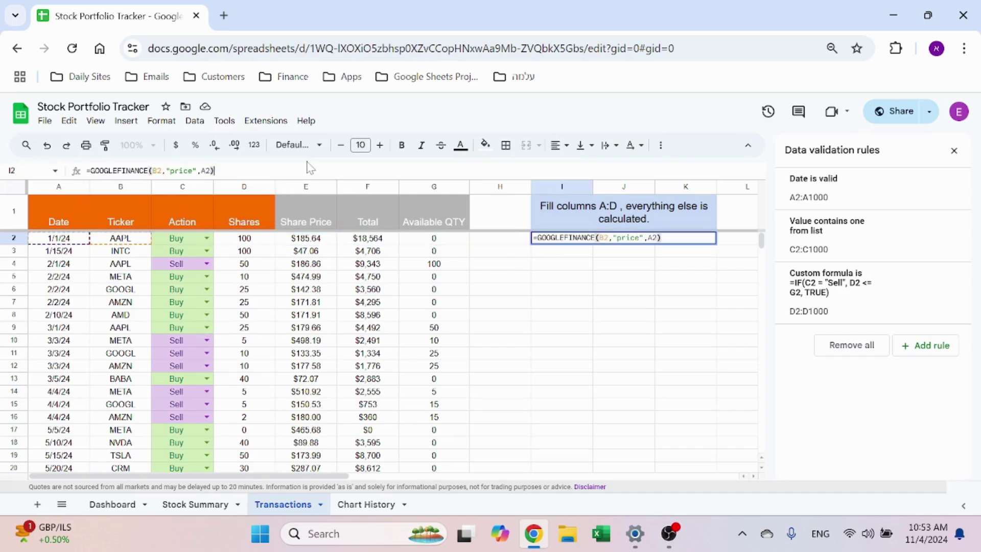
Examine the GOOGLEFINANCE function help for its syntax, ticker argument and optional arguments
{"action": "left_click_drag", "start_coordinate": [90, 170], "coordinate": [148, 170]}
{"action": "left_click", "coordinate": [149, 170]}
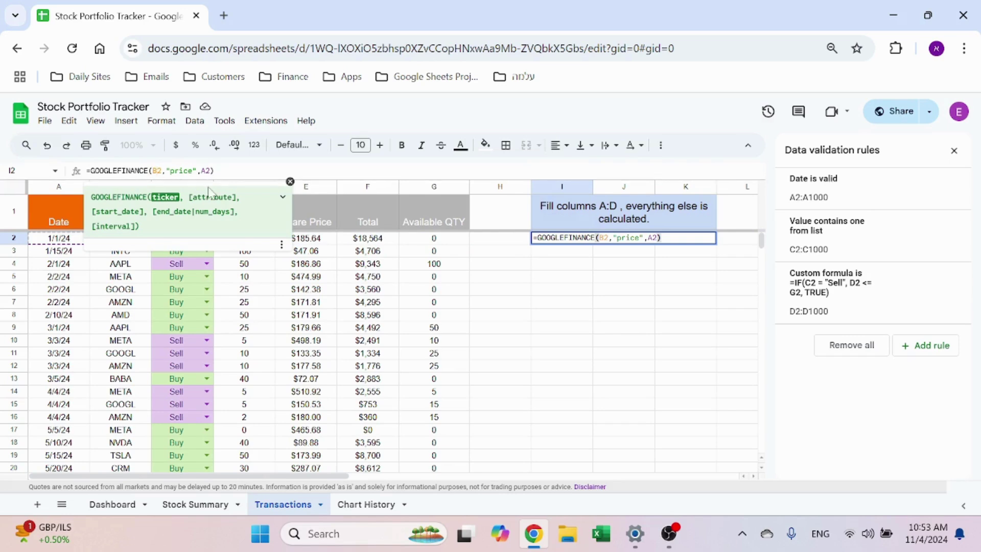
{"action": "left_click", "coordinate": [257, 212]}
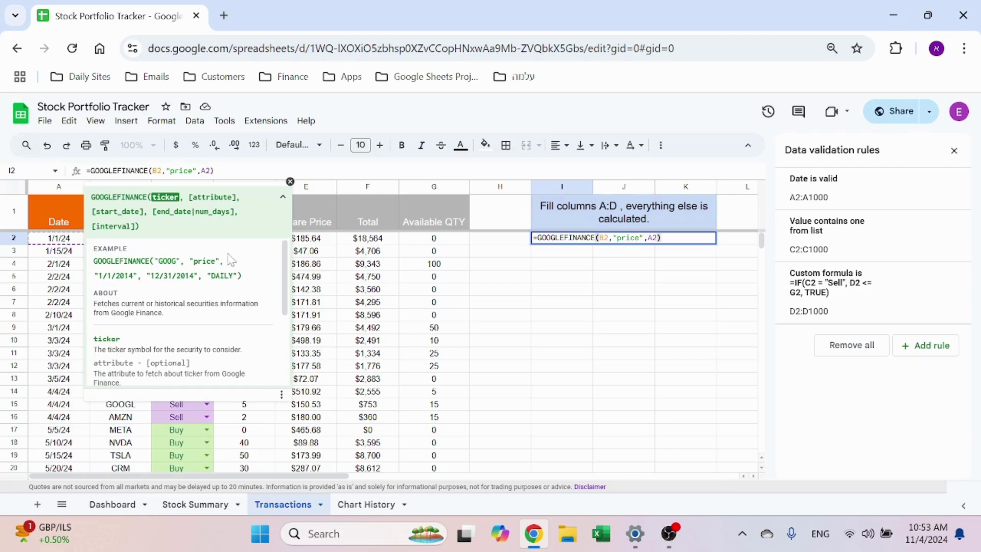
{"action": "scroll", "coordinate": [204, 266], "scroll_direction": "down", "scroll_amount": 2}
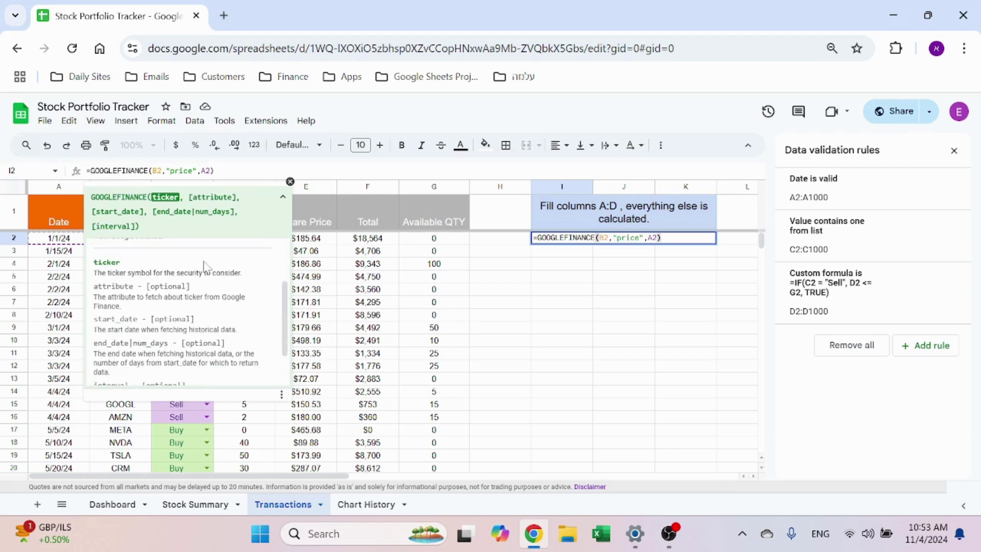
{"action": "scroll", "coordinate": [203, 266], "scroll_direction": "down", "scroll_amount": 2}
{"action": "scroll", "coordinate": [218, 230], "scroll_direction": "up", "scroll_amount": 4}
{"action": "left_click", "coordinate": [217, 220]}
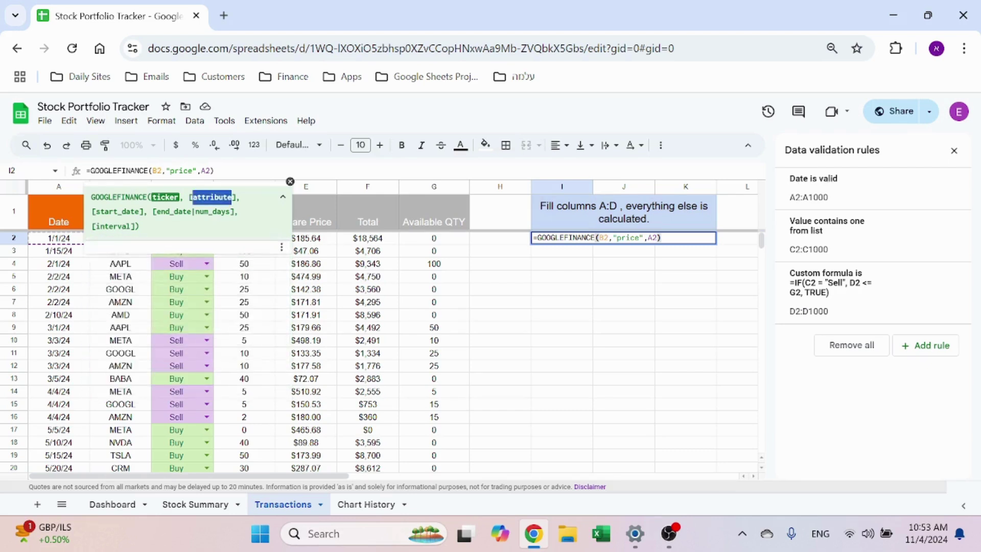
{"action": "triple_click", "coordinate": [218, 211]}
{"action": "left_click", "coordinate": [235, 212]}
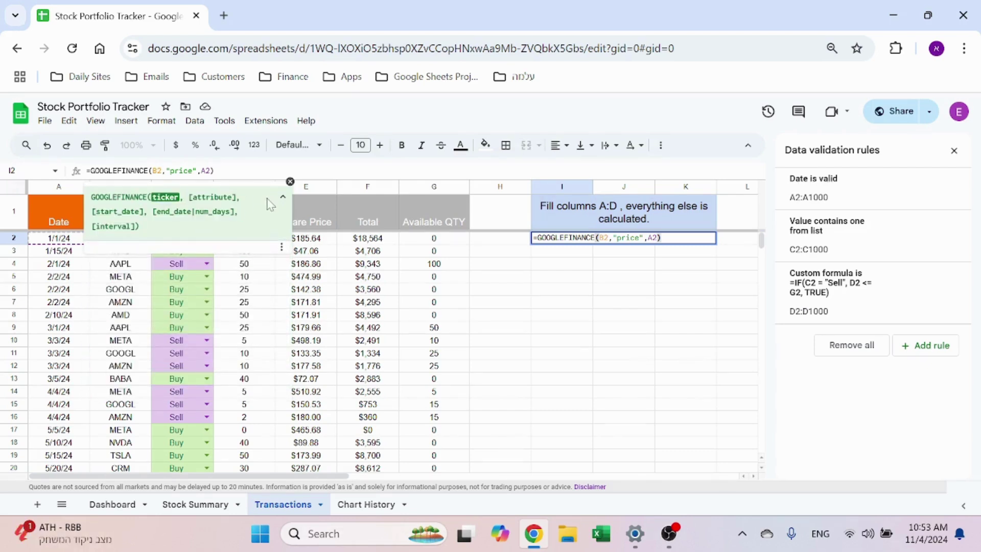
Read the expanded GOOGLEFINANCE help for the attribute, date and interval arguments, then close it and cancel the formula edit
{"action": "left_click", "coordinate": [283, 200]}
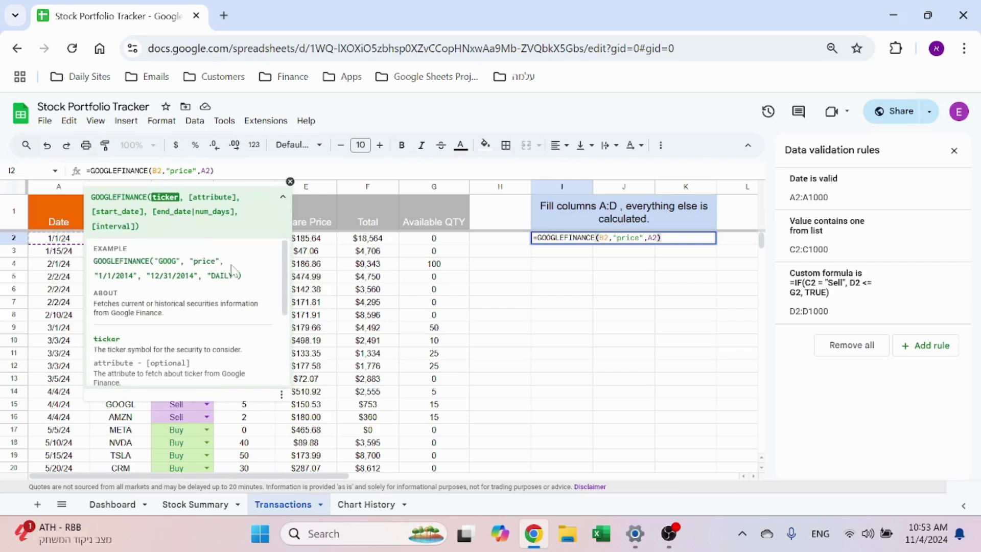
{"action": "scroll", "coordinate": [284, 283], "scroll_direction": "down", "scroll_amount": 1}
{"action": "scroll", "coordinate": [284, 284], "scroll_direction": "up", "scroll_amount": 1}
{"action": "left_click", "coordinate": [191, 170]}
{"action": "scroll", "coordinate": [240, 294], "scroll_direction": "down", "scroll_amount": 5}
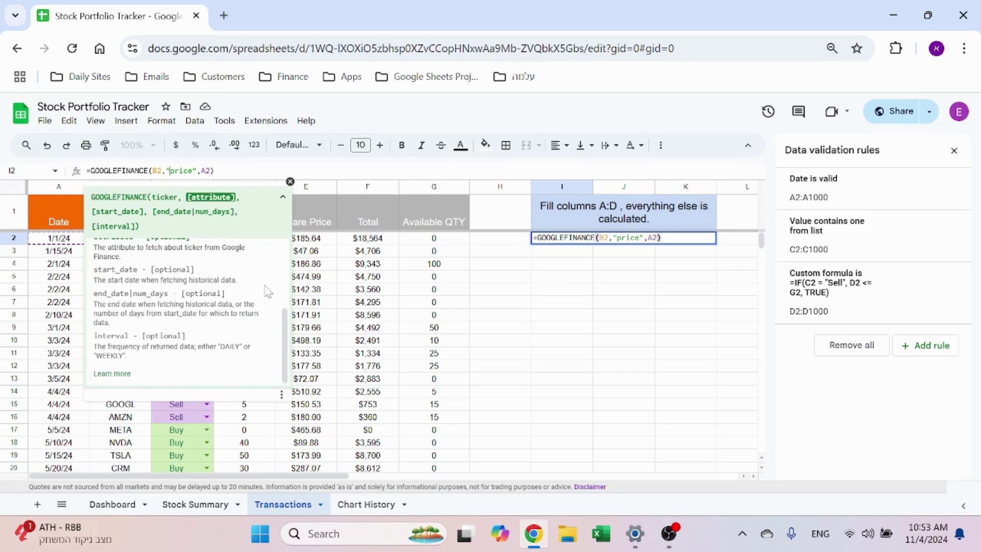
{"action": "scroll", "coordinate": [267, 291], "scroll_direction": "up", "scroll_amount": 3}
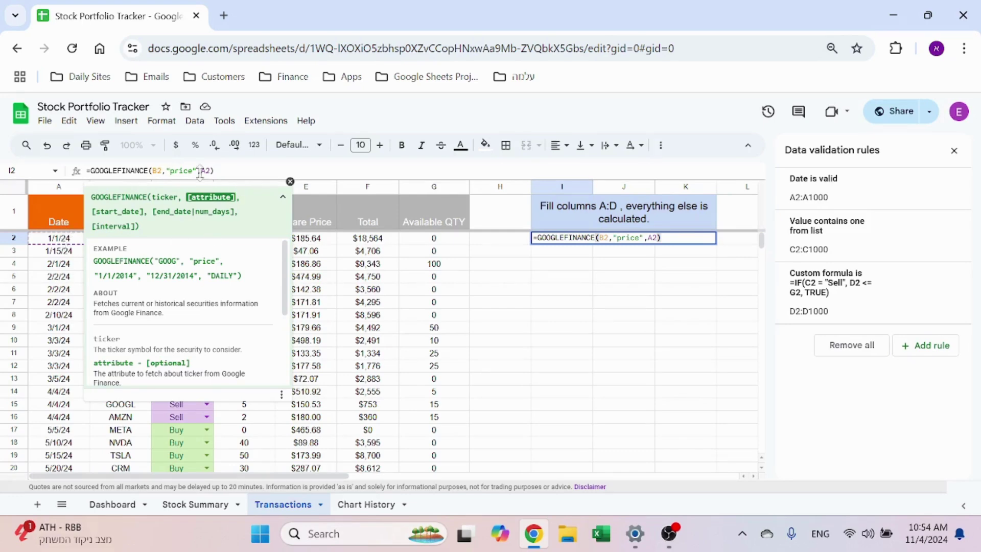
{"action": "left_click", "coordinate": [289, 182]}
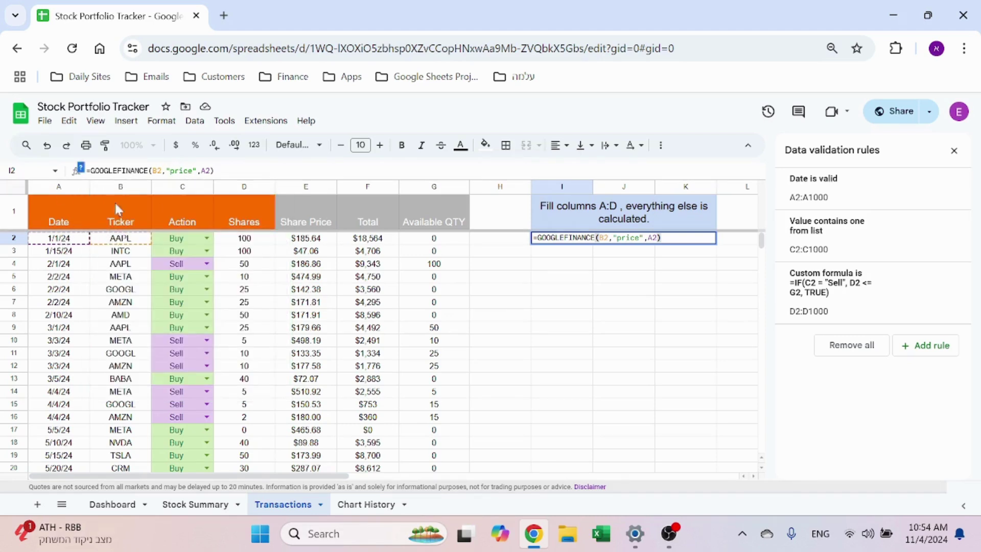
{"action": "key", "text": "Escape"}
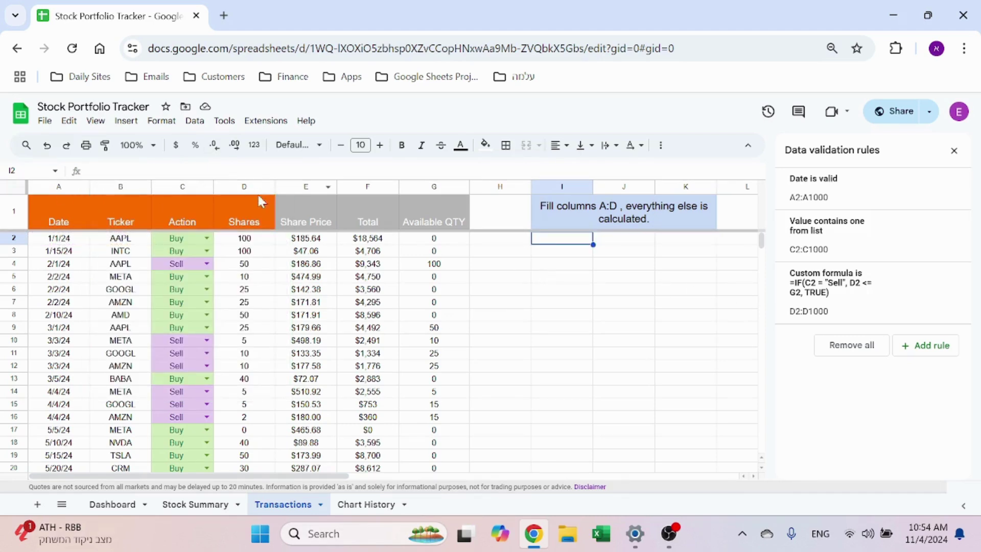
Enter =GOOGLEFINANCE(B2,"price",A2) in cell I2
{"action": "type", "text": "GOOGLEFINANCE(B2,\"price\",A2)"}
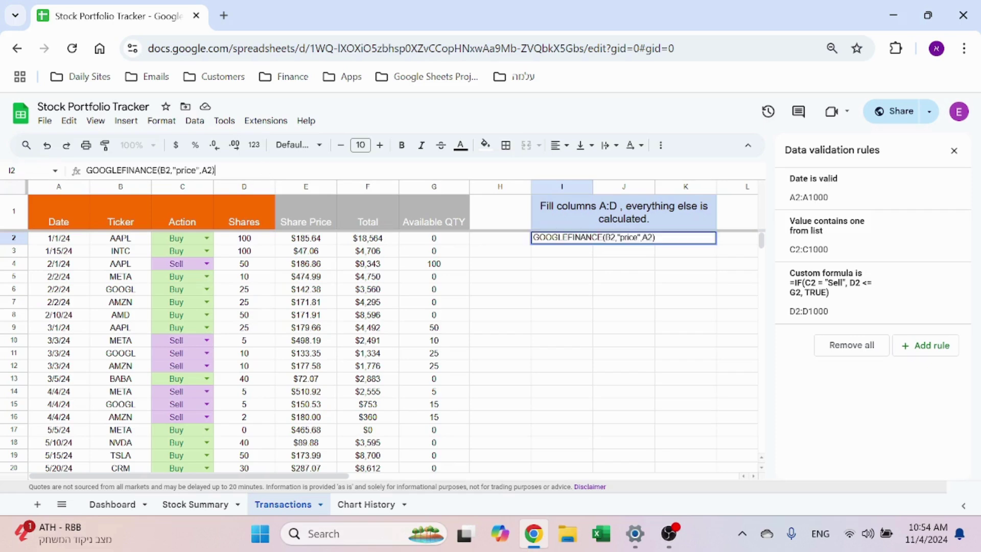
{"action": "key", "text": "Home"}
{"action": "type", "text": "="}
{"action": "key", "text": "Return"}
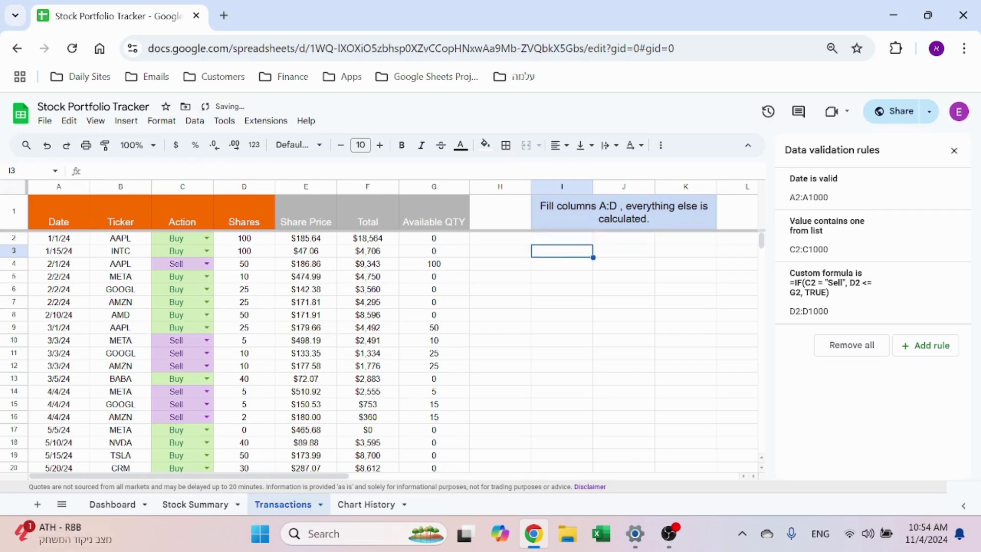
Examine the output of the GOOGLEFINANCE formula by selecting the range I2:J3
{"action": "left_click", "coordinate": [588, 240]}
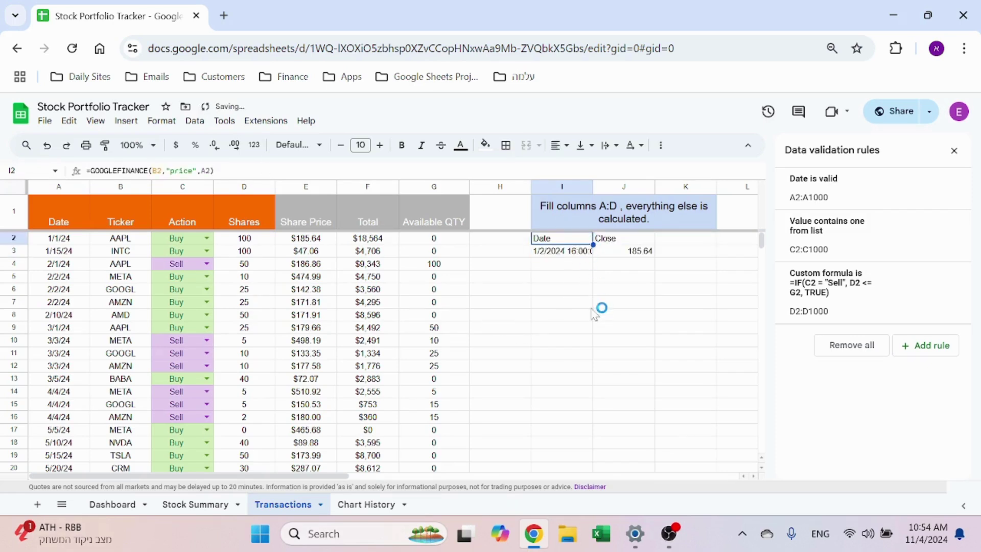
{"action": "key", "text": "Right"}
{"action": "left_click_drag", "start_coordinate": [586, 240], "coordinate": [605, 246]}
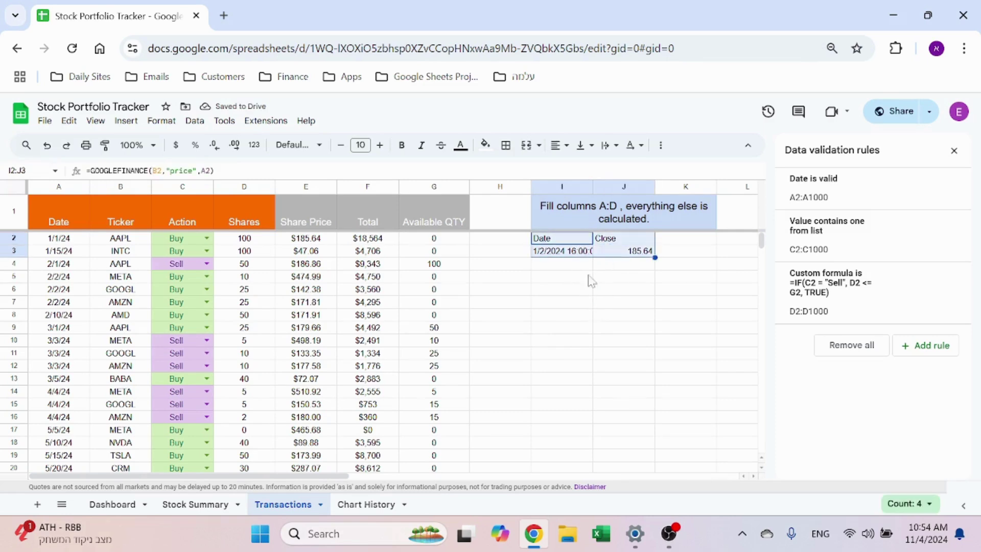
Examine the Share Price formula in E2 and compare it with the formulas further down column E
{"action": "left_click", "coordinate": [562, 289]}
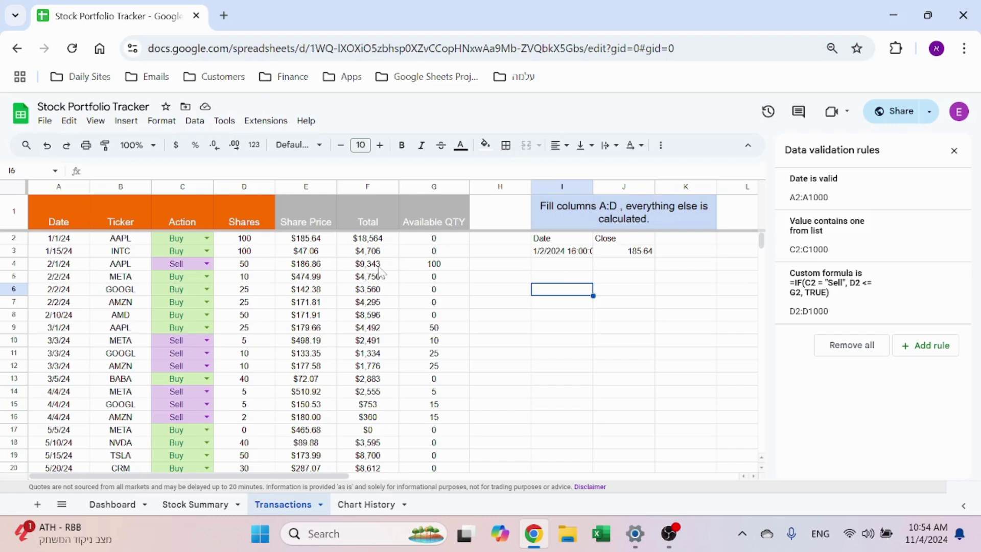
{"action": "left_click", "coordinate": [327, 240]}
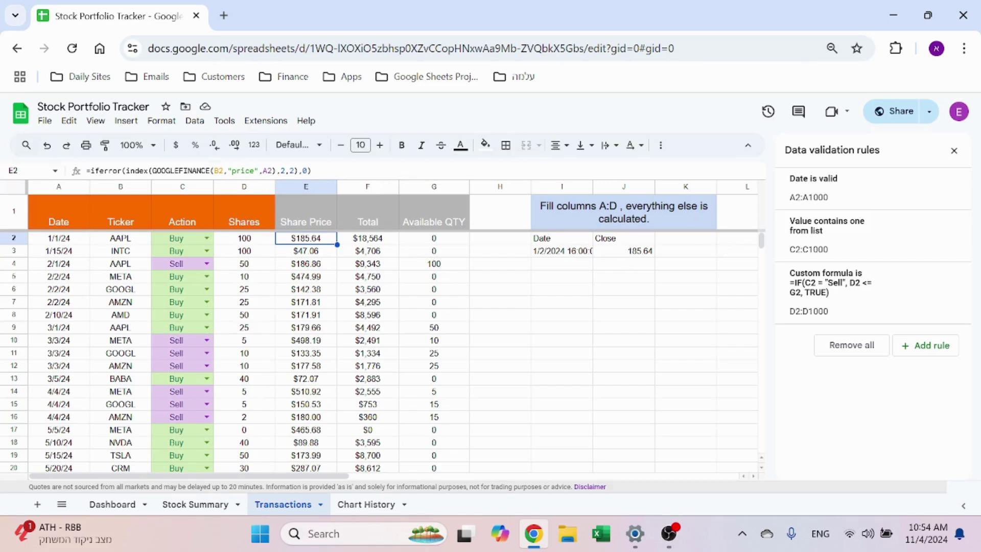
{"action": "left_click", "coordinate": [315, 344]}
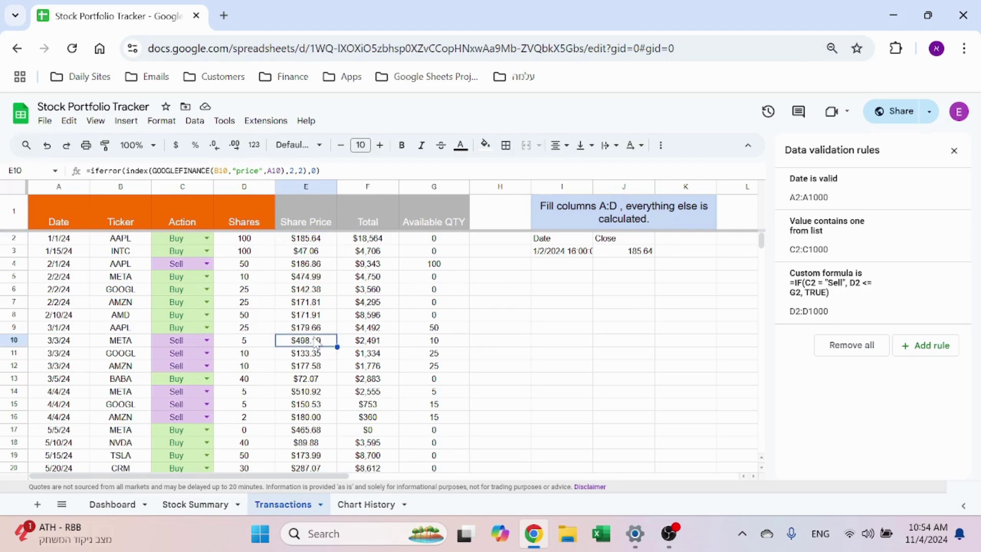
{"action": "key", "text": "ctrl+Down"}
{"action": "left_click", "coordinate": [315, 341]}
{"action": "scroll", "coordinate": [315, 341], "scroll_direction": "down", "scroll_amount": 1}
{"action": "left_click", "coordinate": [324, 220]}
{"action": "key", "text": "Down"}
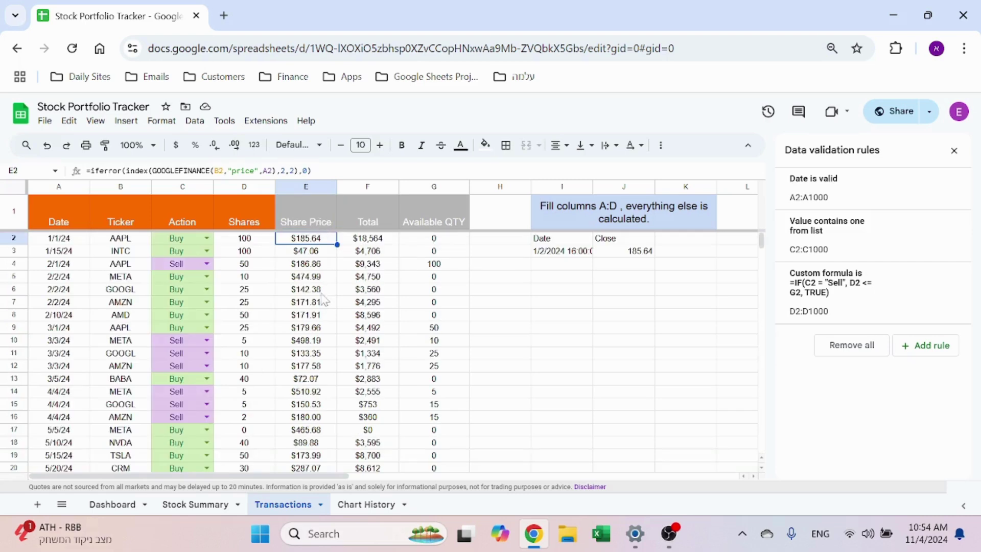
Clear the trial GOOGLEFINANCE formula in I2 and inspect the Total formula in F2, leaving it unedited
{"action": "left_click_drag", "start_coordinate": [562, 277], "coordinate": [624, 238]}
{"action": "key", "text": "Delete"}
{"action": "left_click", "coordinate": [394, 241]}
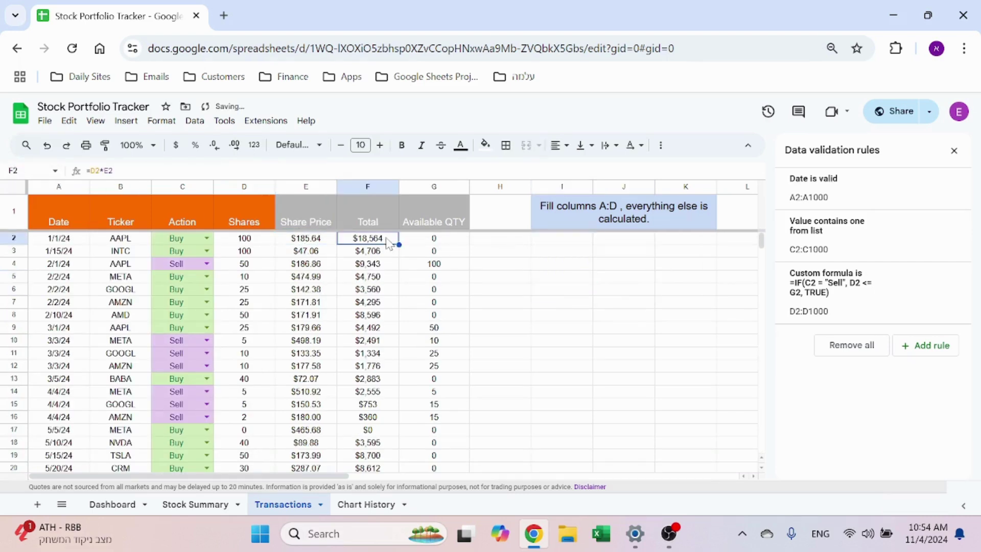
{"action": "key", "text": "Return"}
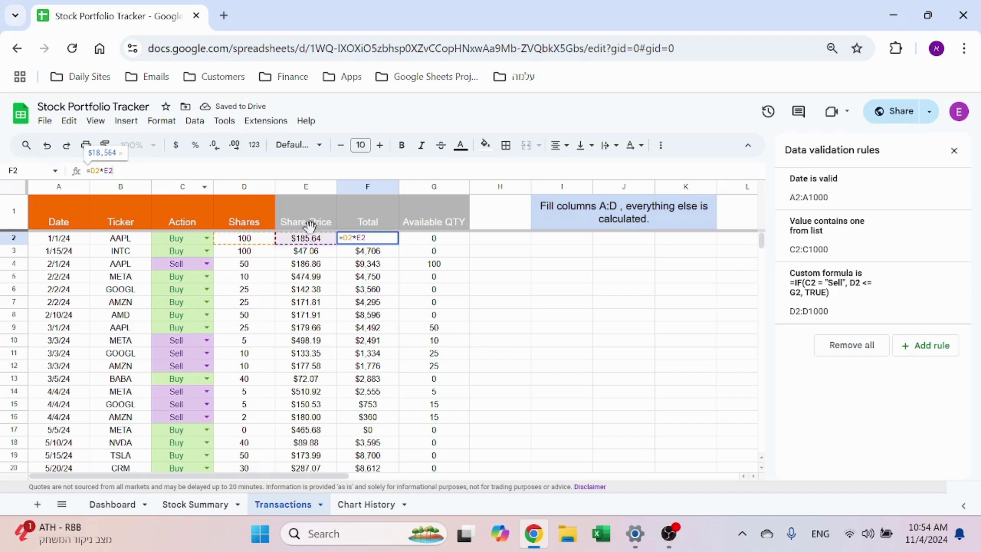
{"action": "key", "text": "Escape"}
Examine the Available QTY SUMIFS formulas in G2 and G4 against the shares bought in D2, without editing them
{"action": "left_click", "coordinate": [451, 240]}
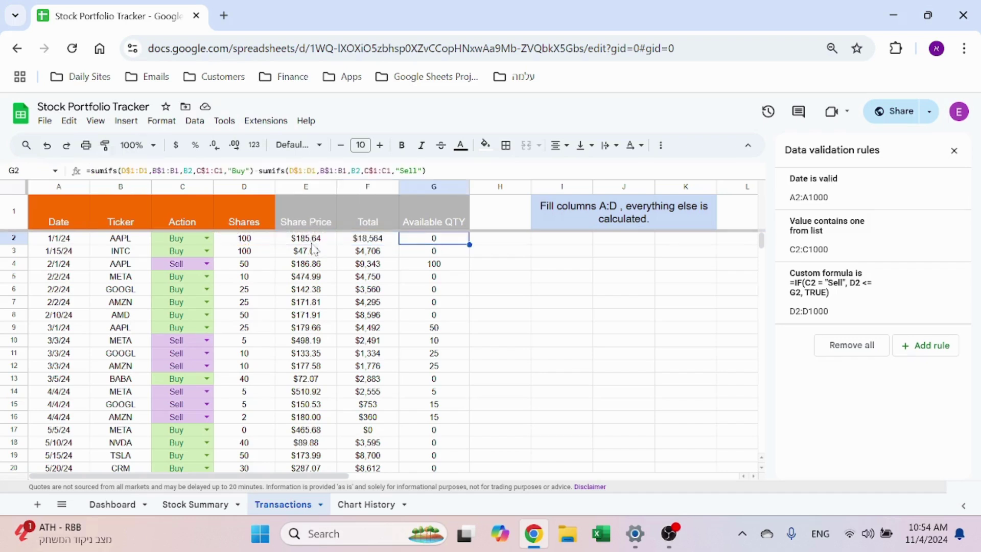
{"action": "key", "text": "Return"}
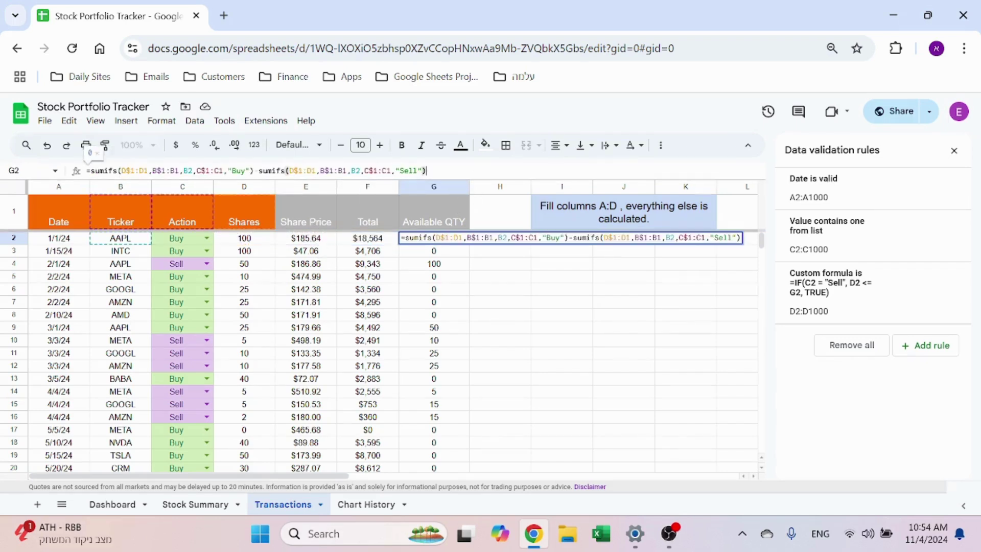
{"action": "key", "text": "Escape"}
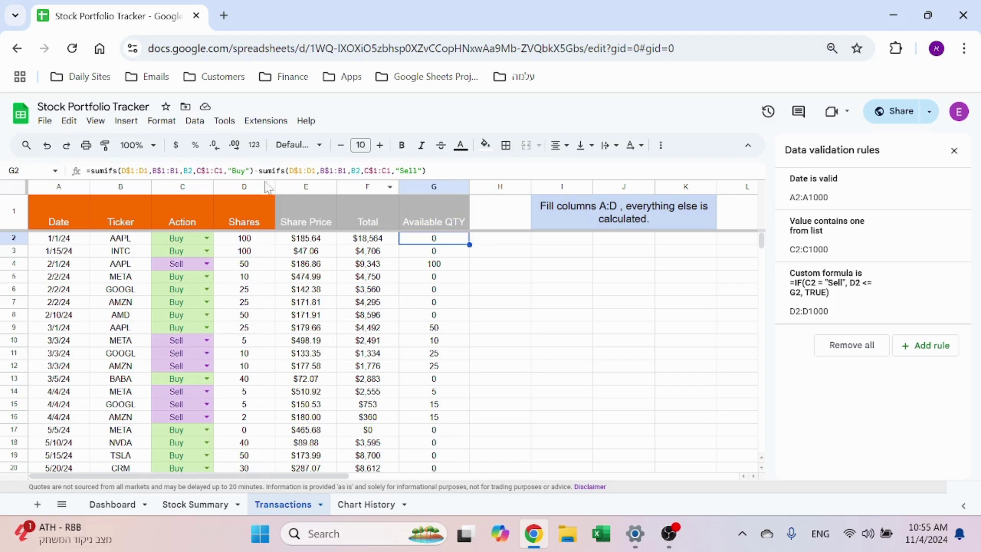
{"action": "left_click", "coordinate": [426, 171]}
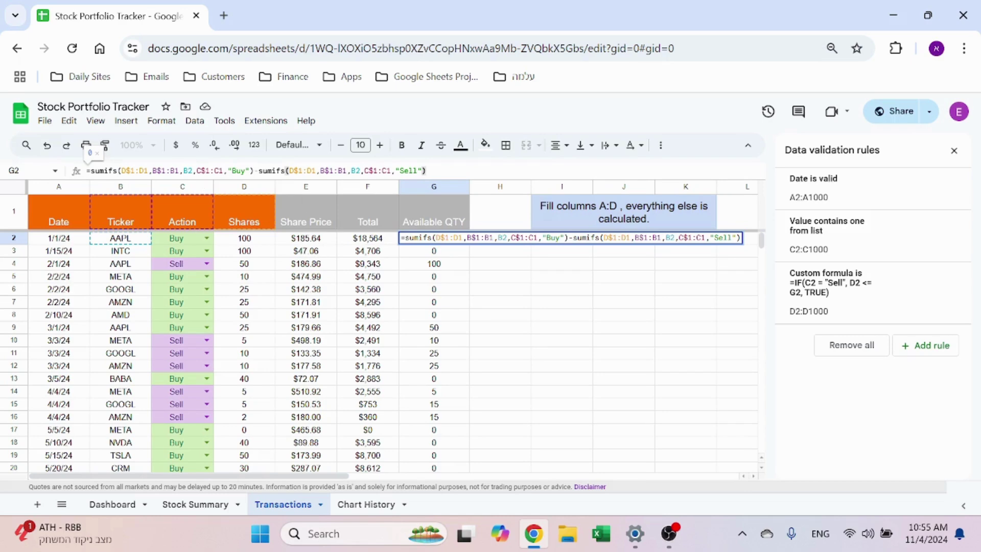
{"action": "key", "text": "Escape"}
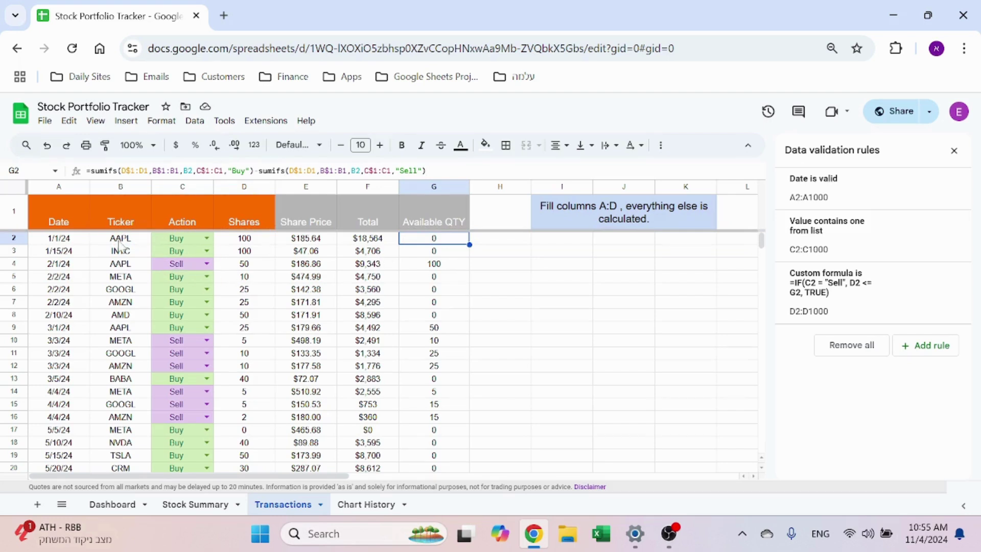
{"action": "left_click", "coordinate": [266, 242]}
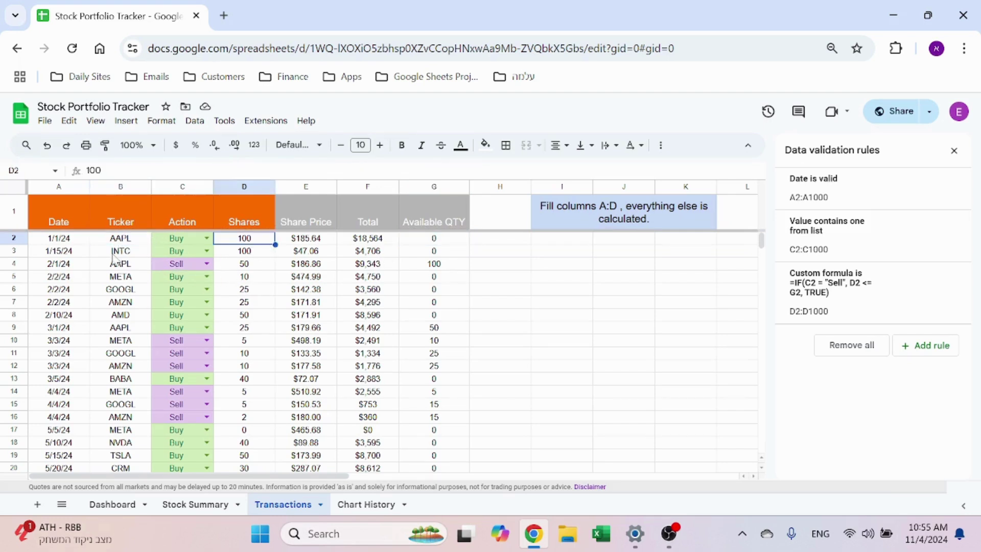
{"action": "left_click", "coordinate": [449, 266]}
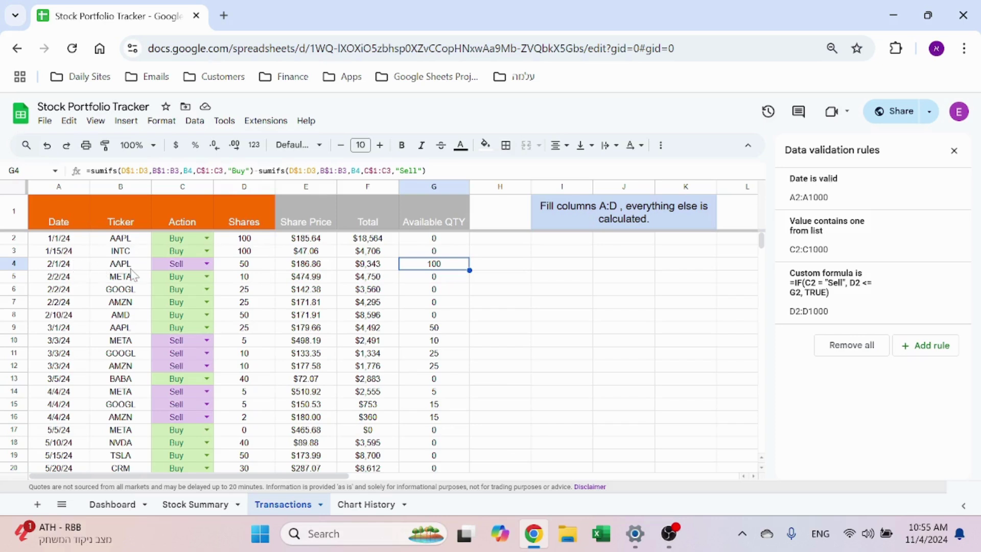
Try to set the AAPL sell transaction's shares in D4 to 150, exceeding the available quantity
{"action": "left_click", "coordinate": [264, 267]}
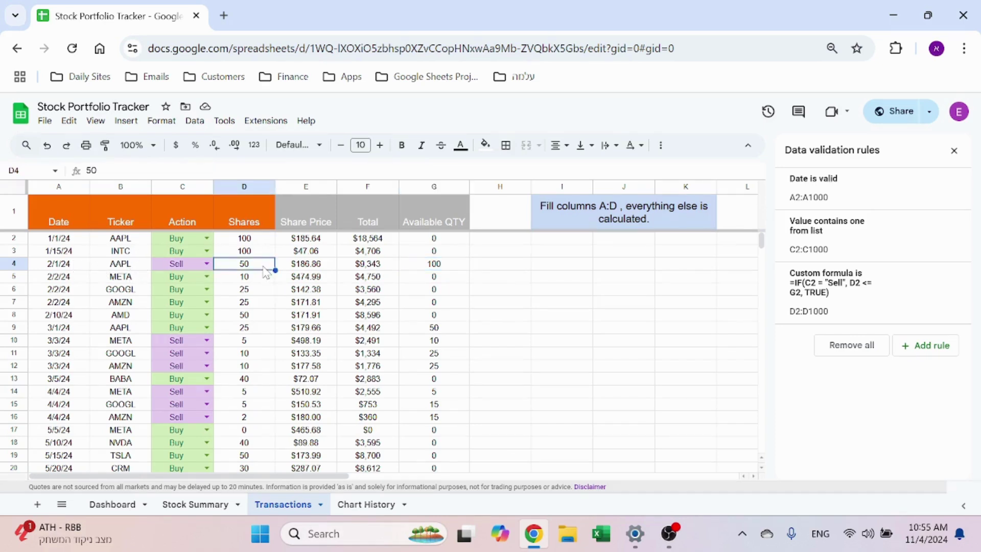
{"action": "type", "text": "150"}
{"action": "key", "text": "Return"}
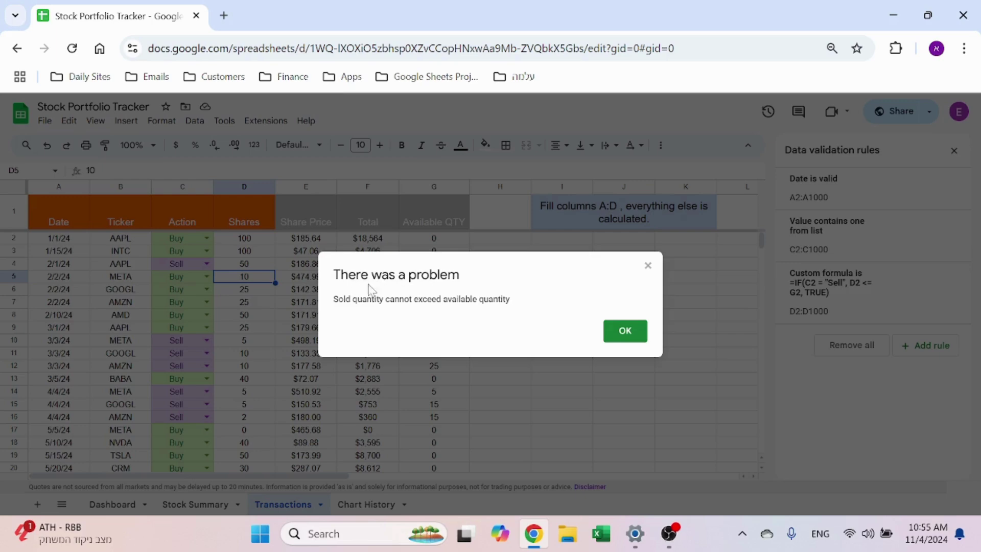
{"action": "left_click", "coordinate": [625, 331]}
{"action": "key", "text": "Up"}
{"action": "key", "text": "Up"}
{"action": "left_click", "coordinate": [253, 266]}
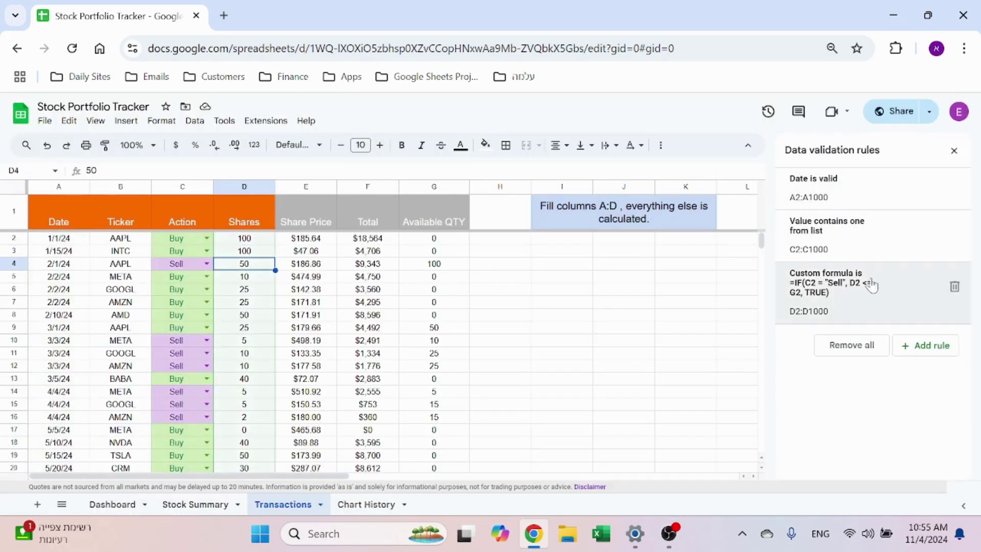
Review the custom formula validation rule applied to D2:D1000 and close it without changes
{"action": "left_click", "coordinate": [861, 296]}
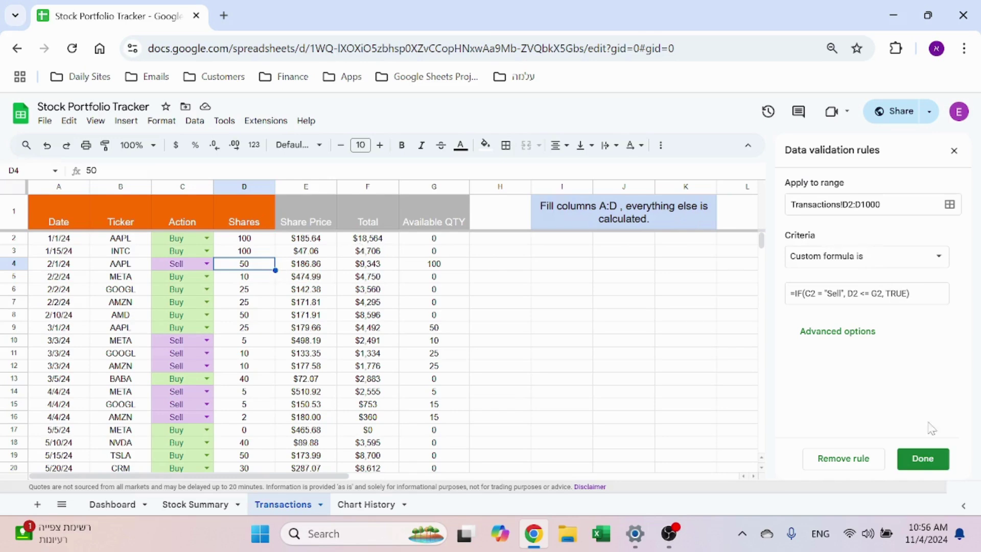
{"action": "left_click", "coordinate": [915, 458]}
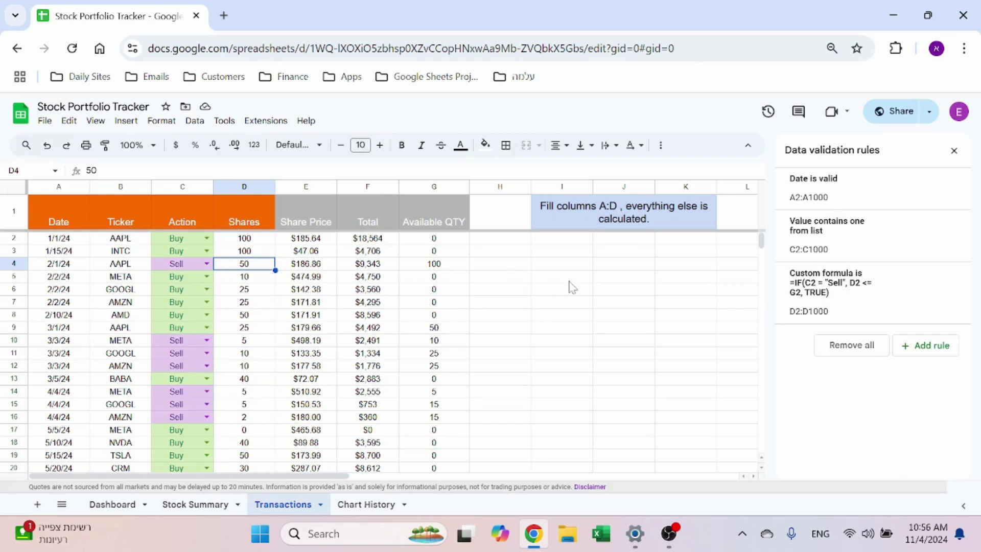
Review the transaction rows down to the empty ones and the calculated Share Price, Total and Available QTY columns
{"action": "left_click", "coordinate": [247, 303]}
{"action": "scroll", "coordinate": [248, 307], "scroll_direction": "down", "scroll_amount": 10}
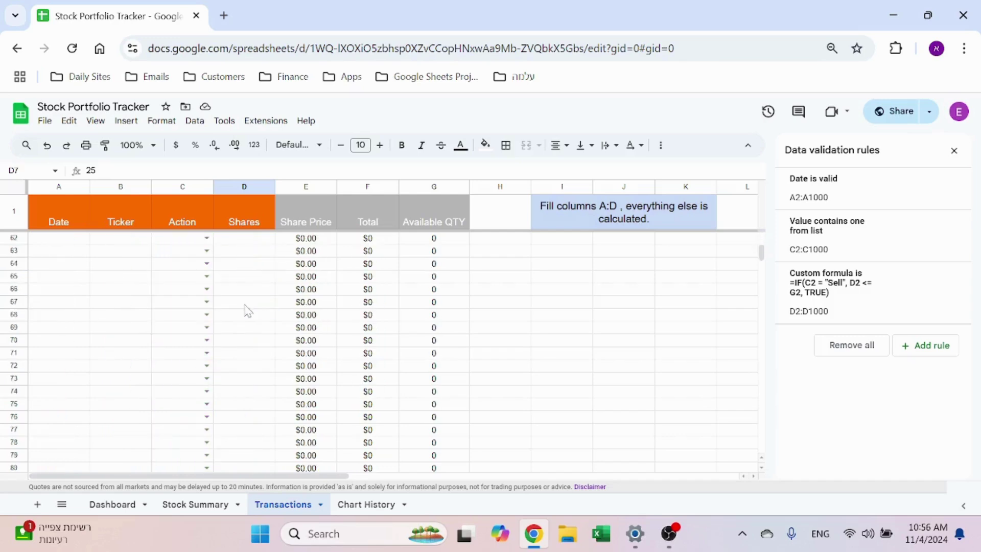
{"action": "scroll", "coordinate": [248, 307], "scroll_direction": "up", "scroll_amount": 7}
{"action": "scroll", "coordinate": [246, 308], "scroll_direction": "down", "scroll_amount": 4}
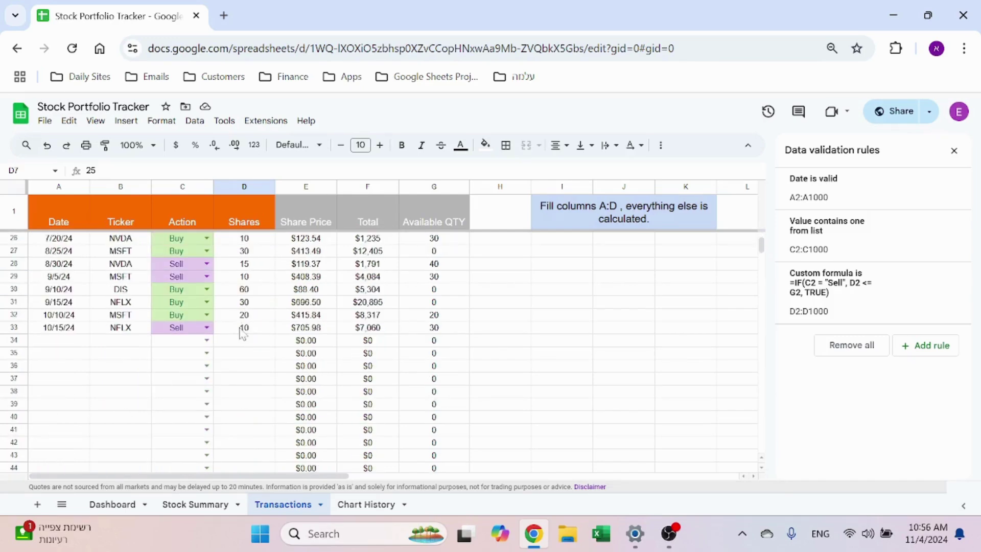
{"action": "scroll", "coordinate": [263, 317], "scroll_direction": "up", "scroll_amount": 8}
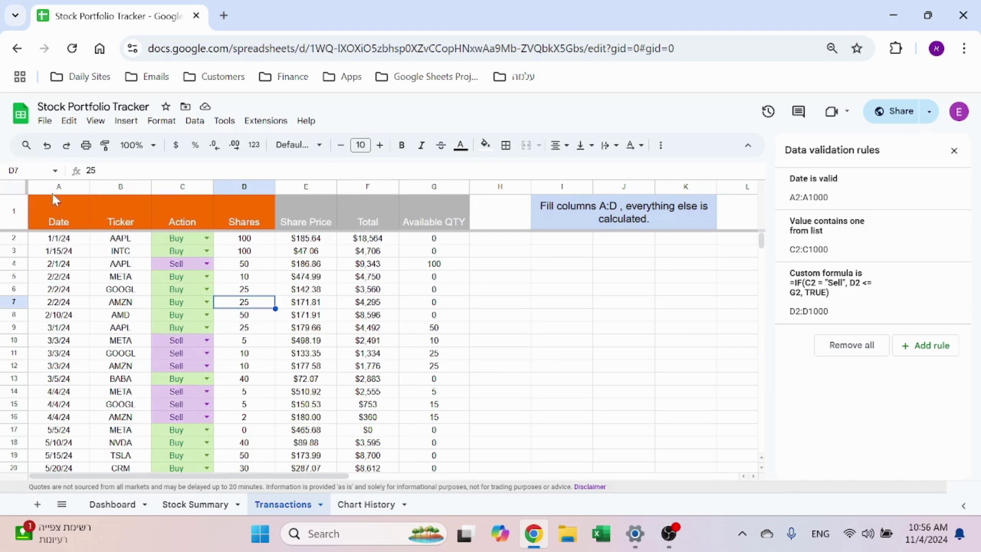
{"action": "left_click", "coordinate": [313, 241]}
{"action": "left_click", "coordinate": [396, 244]}
{"action": "left_click", "coordinate": [434, 248]}
{"action": "left_click", "coordinate": [474, 306]}
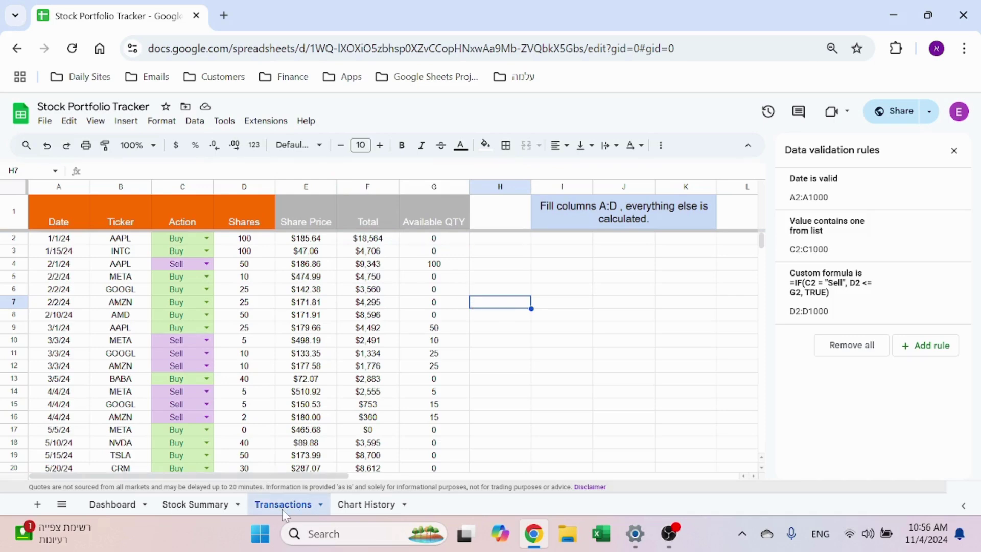
Go to the Stock Summary sheet, close the data validation rules and examine the SORT, UNIQUE and FILTER formula in A2
{"action": "left_click", "coordinate": [200, 508]}
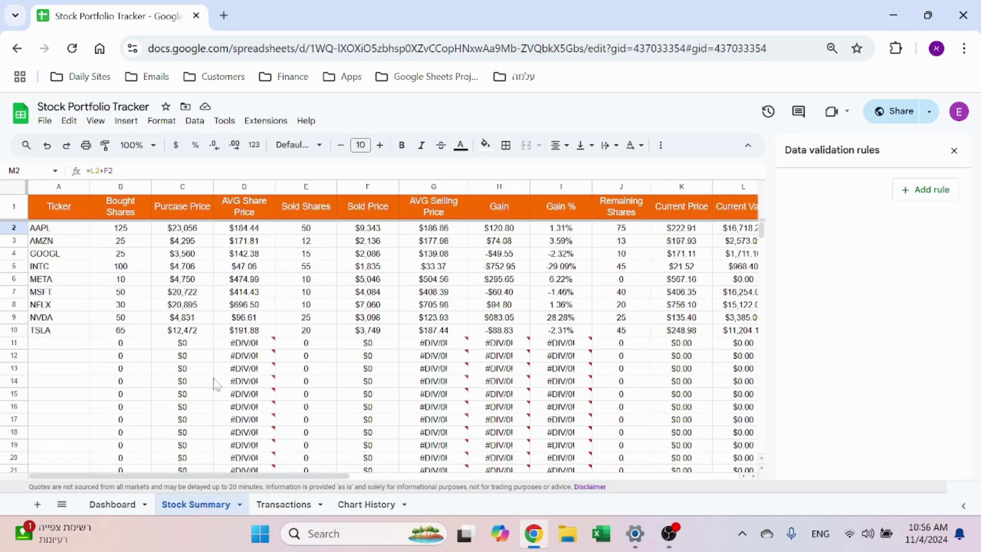
{"action": "left_click", "coordinate": [954, 151]}
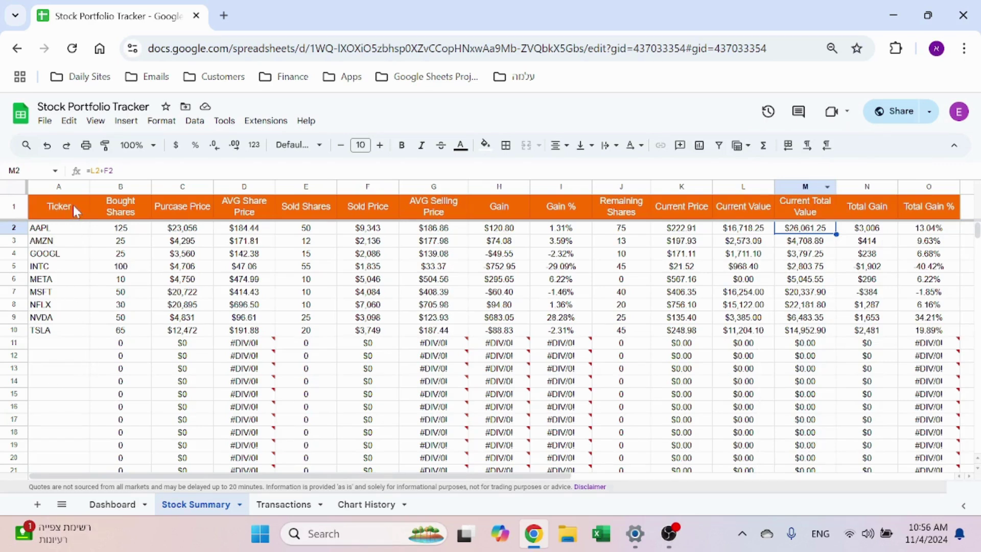
{"action": "left_click", "coordinate": [73, 230]}
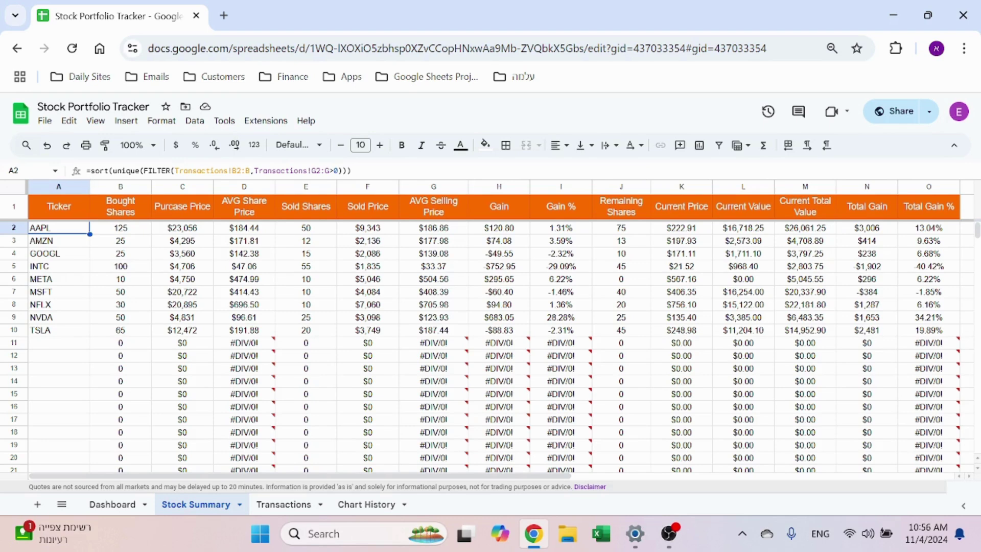
{"action": "key", "text": "Return"}
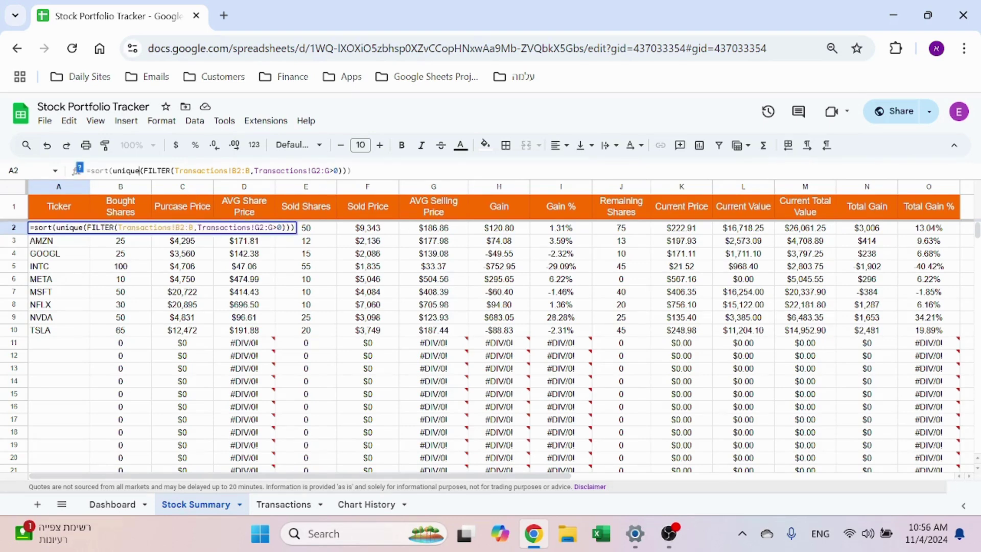
Compare the Ticker and Available QTY columns on the Transactions sheet with the ticker list on the Stock Summary sheet
{"action": "left_click", "coordinate": [305, 510]}
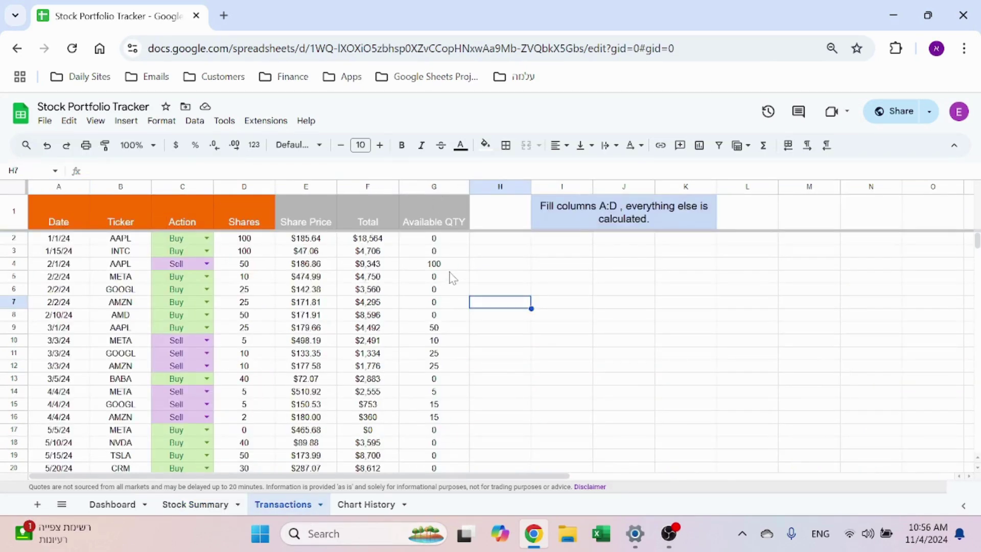
{"action": "left_click", "coordinate": [210, 510]}
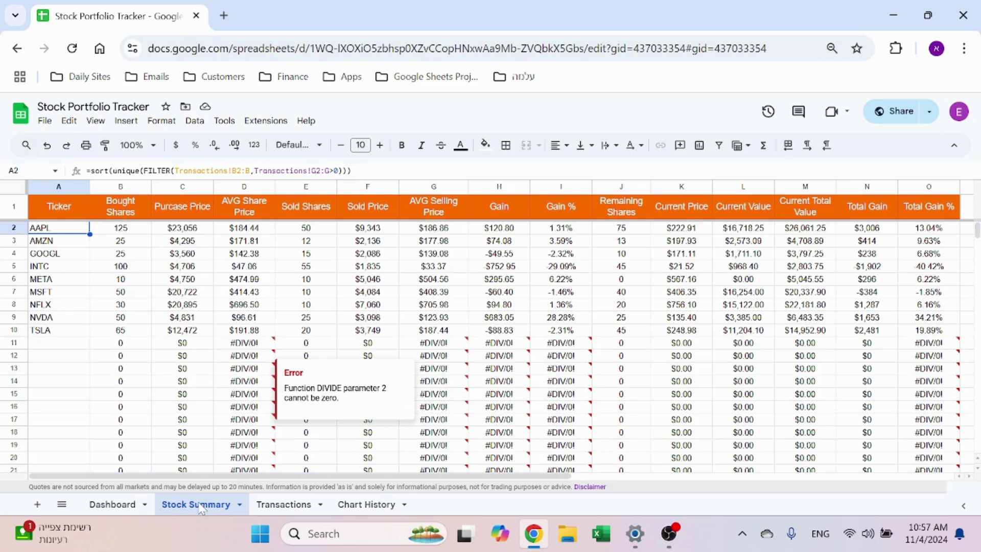
{"action": "left_click", "coordinate": [283, 505]}
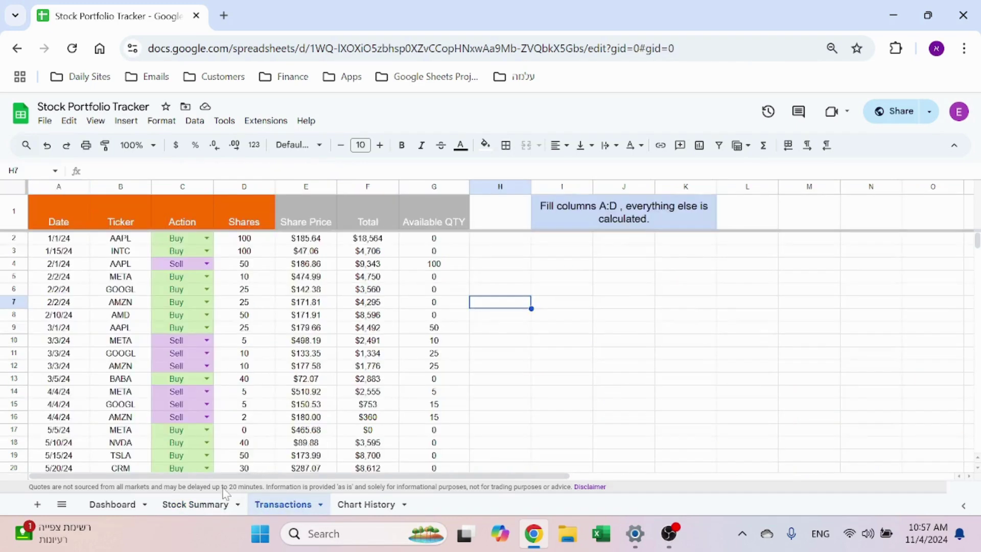
{"action": "left_click", "coordinate": [195, 505]}
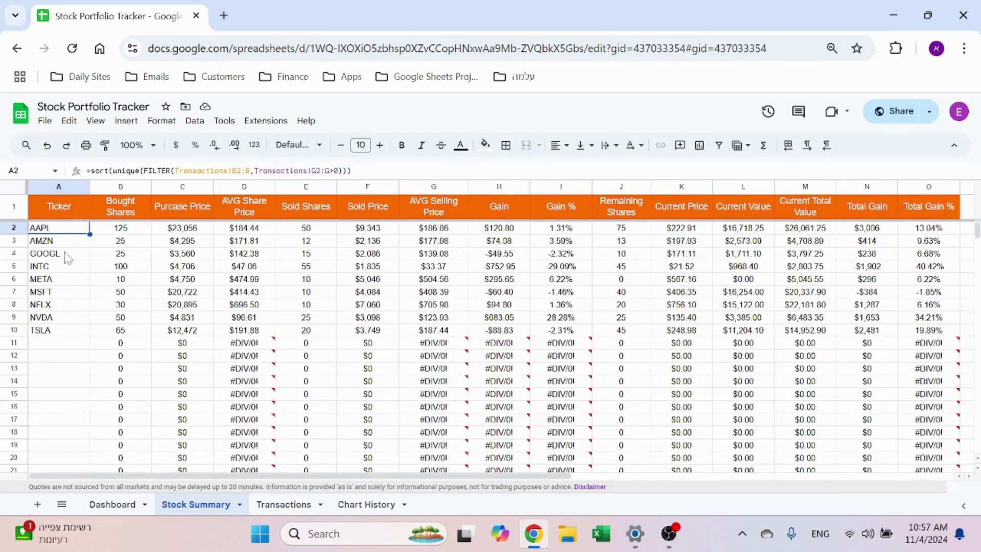
Examine the Bought Shares SUMIFS formula in B2 and the Action column it references on the Transactions sheet
{"action": "left_click", "coordinate": [137, 219]}
{"action": "left_click", "coordinate": [133, 233]}
{"action": "double_click", "coordinate": [134, 234]}
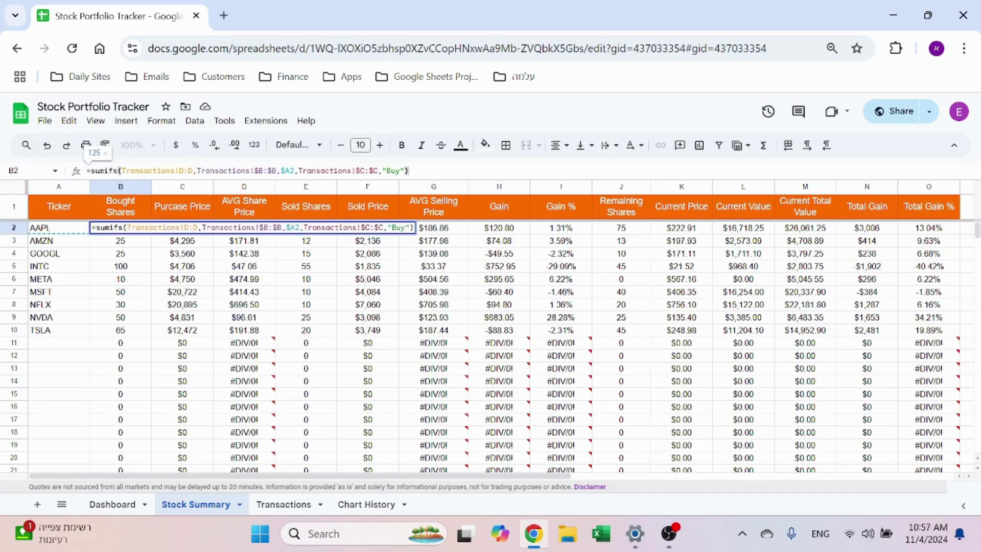
{"action": "key", "text": "Escape"}
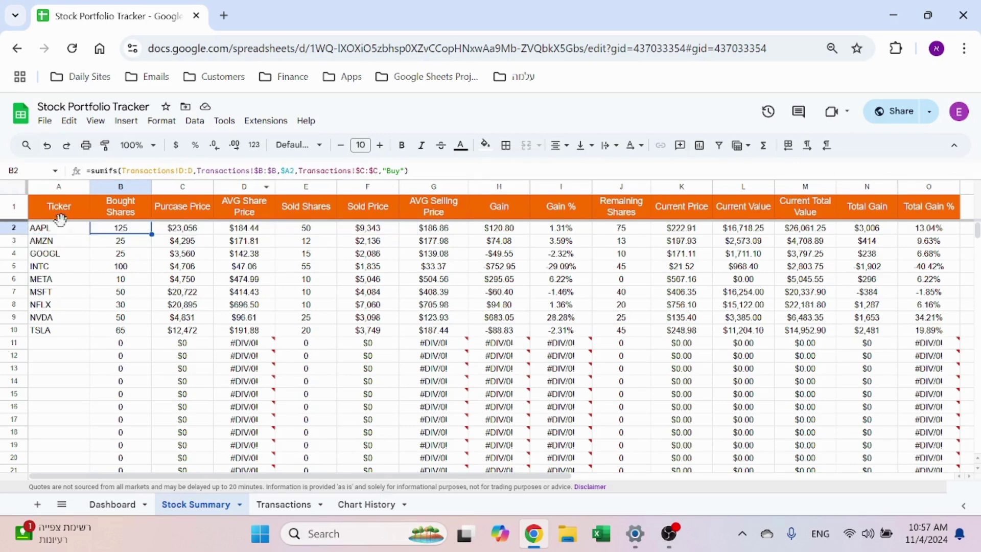
{"action": "left_click", "coordinate": [284, 505]}
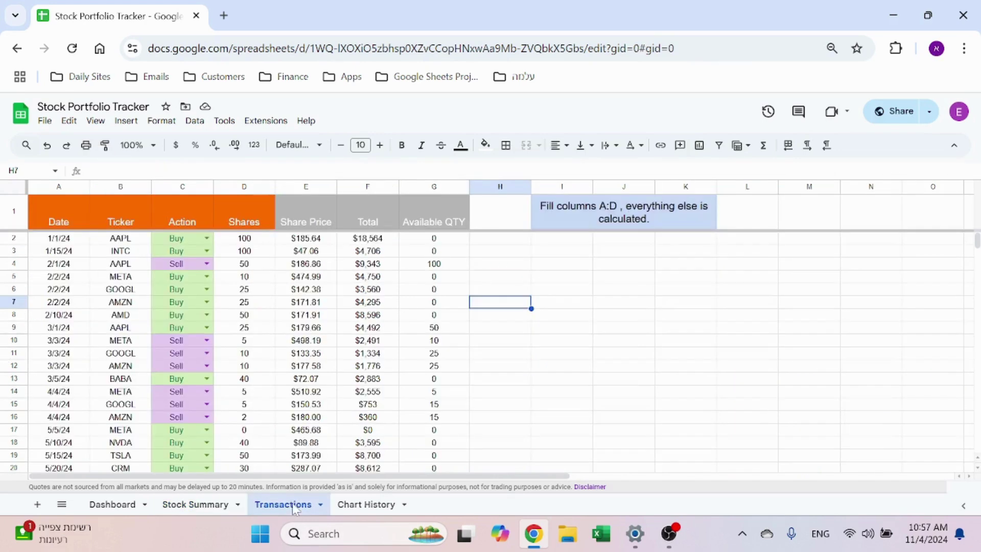
{"action": "left_click", "coordinate": [183, 187]}
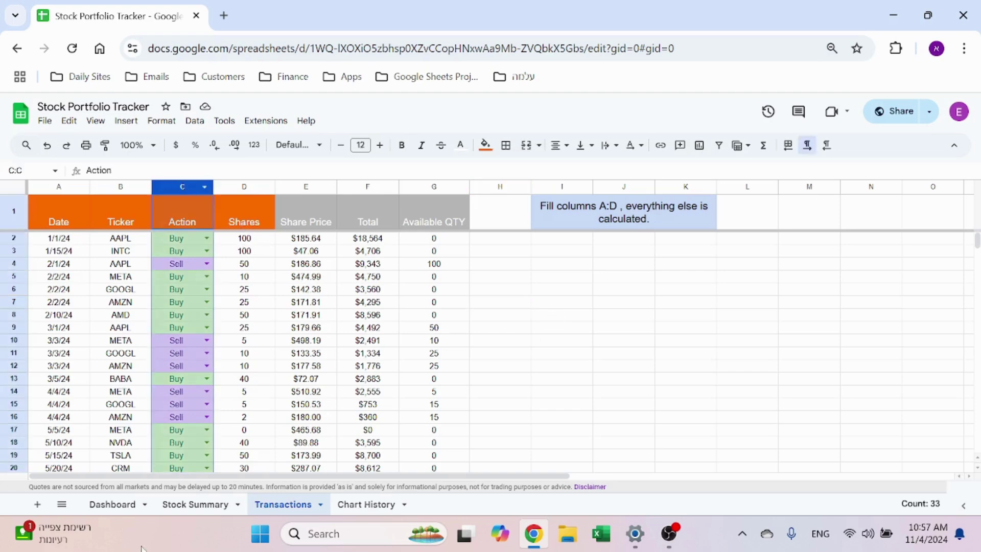
Examine the Purchase Price SUMIFS formula in C2 of the Stock Summary sheet and the Transactions columns it references
{"action": "left_click", "coordinate": [196, 505]}
{"action": "left_click", "coordinate": [190, 224]}
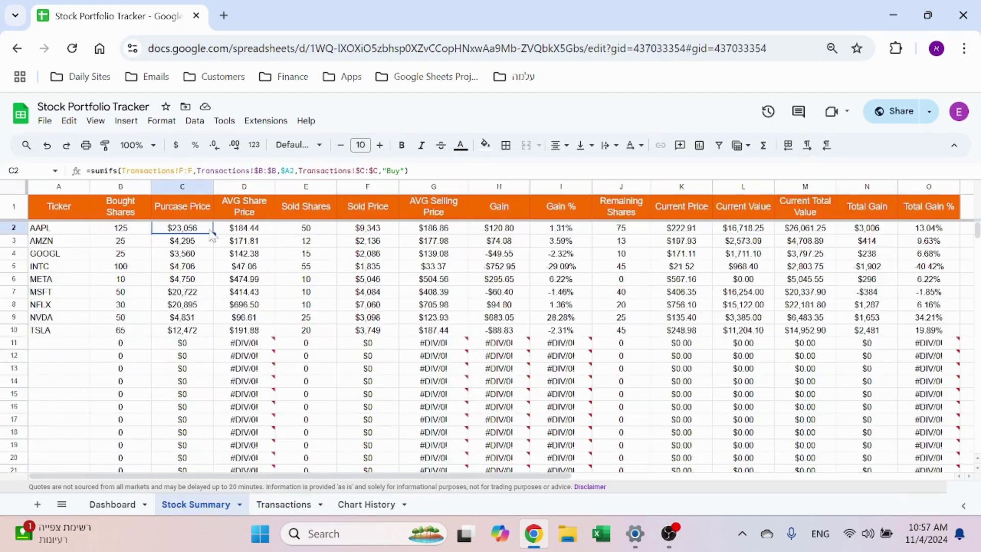
{"action": "left_click", "coordinate": [276, 506]}
{"action": "left_click", "coordinate": [196, 505]}
{"action": "left_click", "coordinate": [415, 170]}
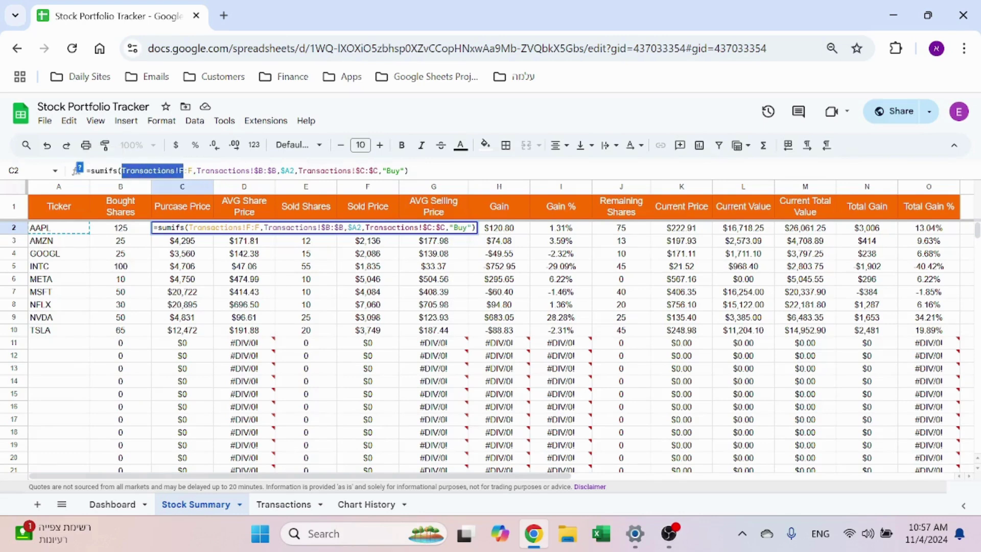
{"action": "left_click", "coordinate": [241, 171]}
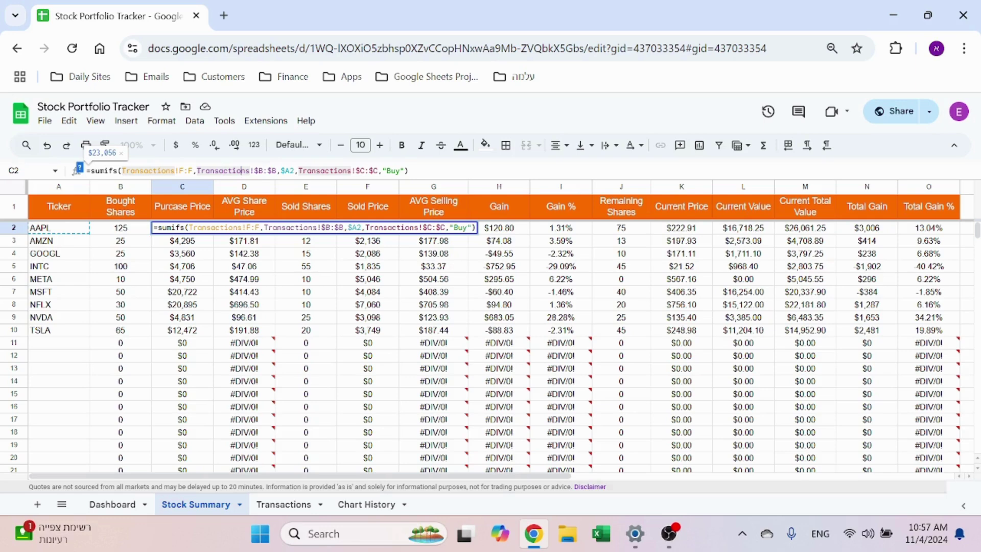
{"action": "key", "text": "Escape"}
{"action": "left_click", "coordinate": [277, 505]}
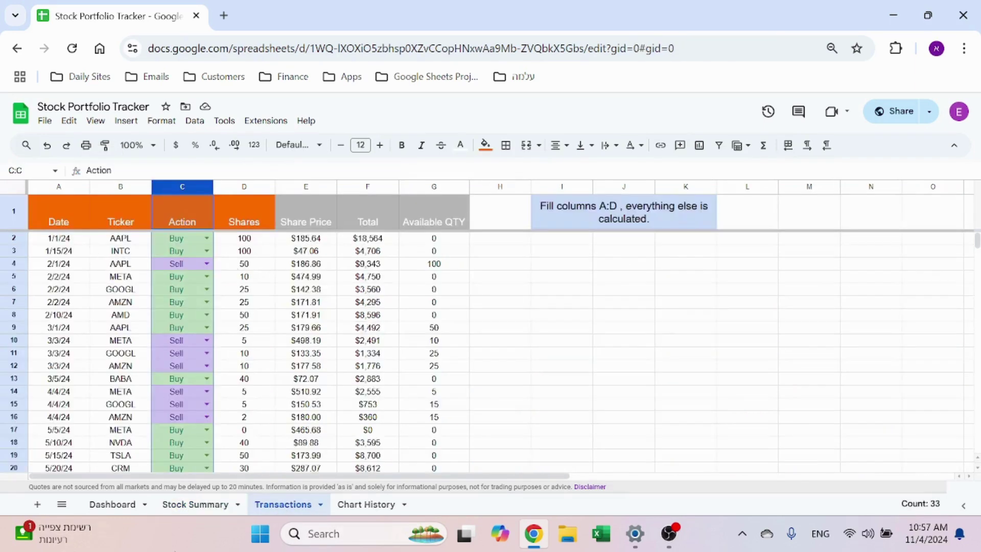
{"action": "left_click", "coordinate": [211, 506]}
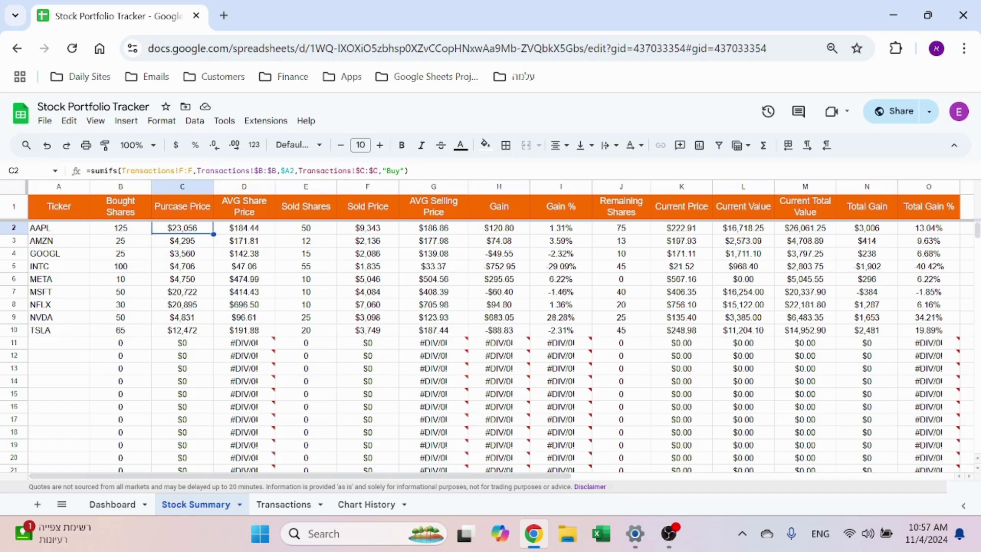
Examine the AVG Share Price formula in D2 and the AAPL purchases in B2 and B9 on the Transactions sheet
{"action": "key", "text": "Right"}
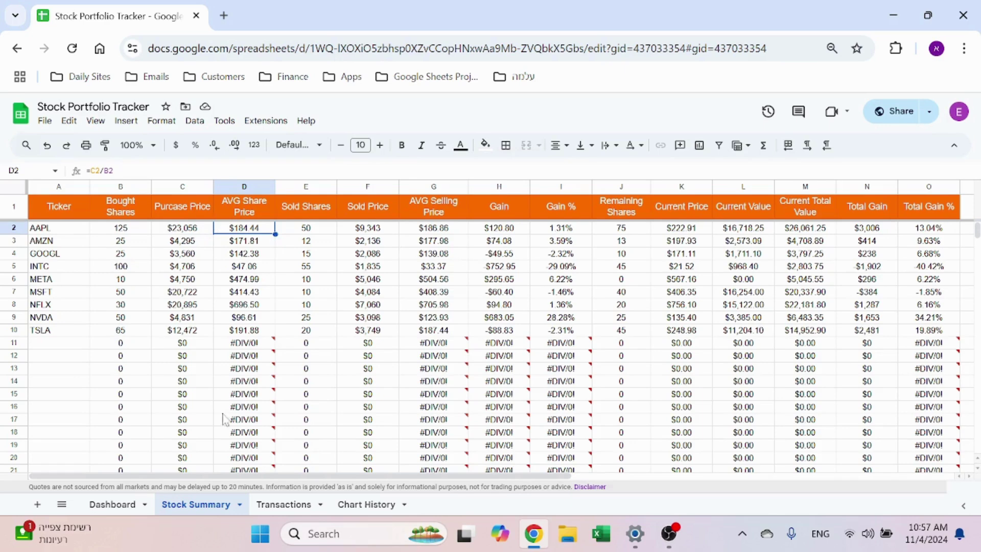
{"action": "left_click", "coordinate": [290, 506]}
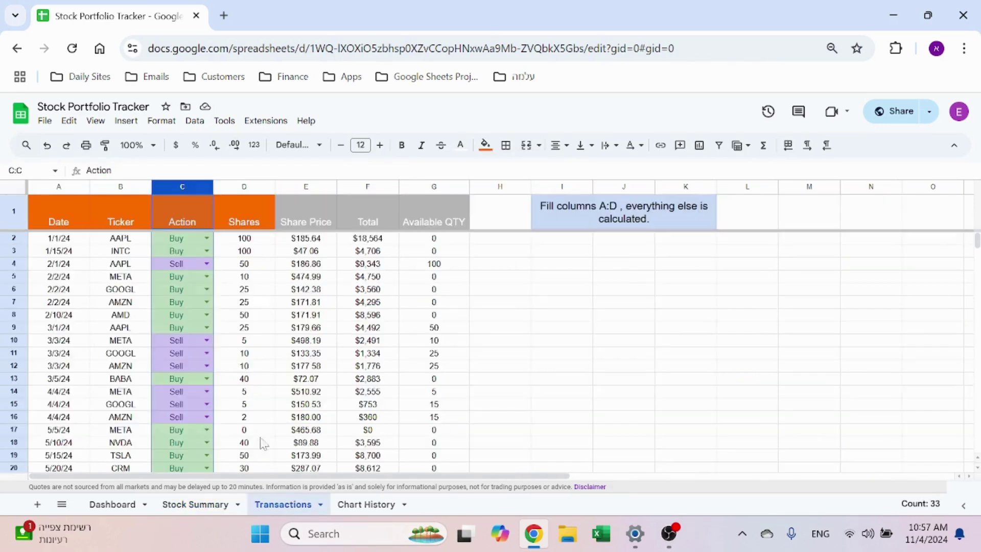
{"action": "key", "text": "Left"}
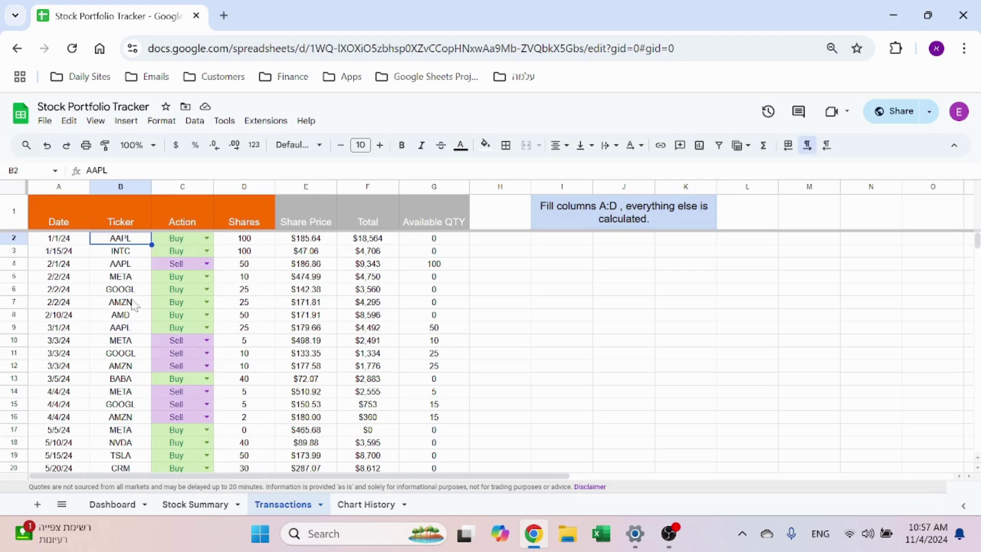
{"action": "left_click", "coordinate": [136, 329], "text": "ctrl"}
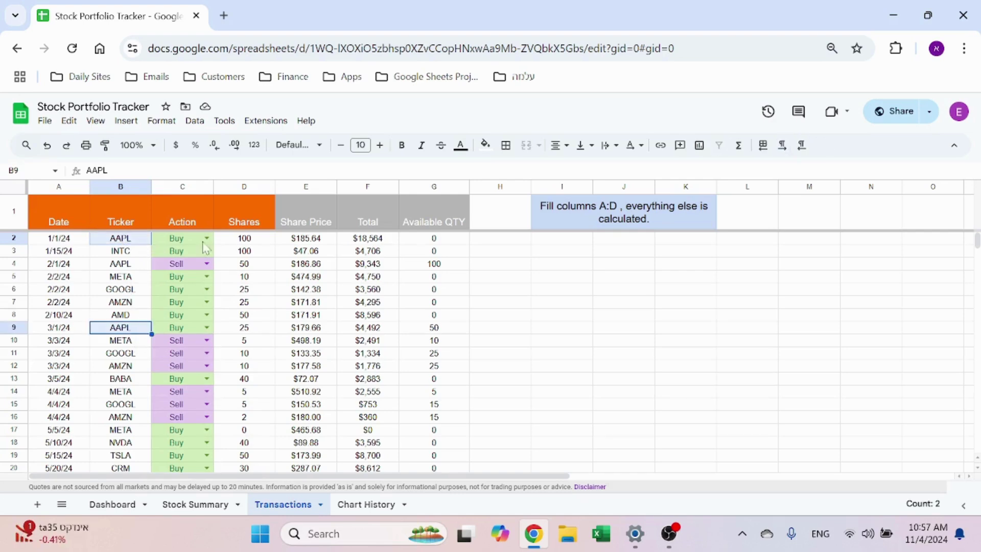
{"action": "left_click", "coordinate": [200, 506]}
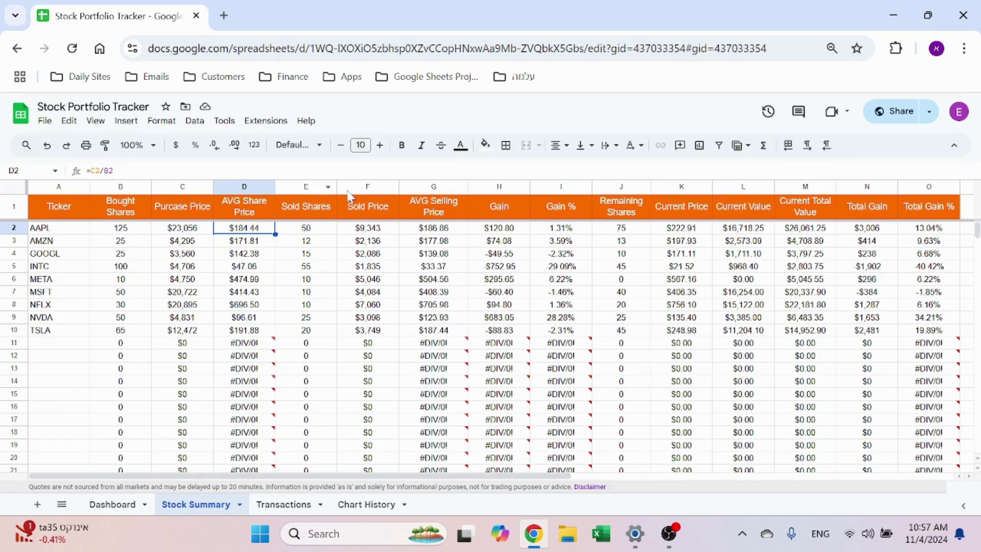
Examine the Sold Shares and Sold Price SUMIFS formulas in E2 and F2, checking the Transactions sheet they draw from
{"action": "left_click", "coordinate": [315, 230]}
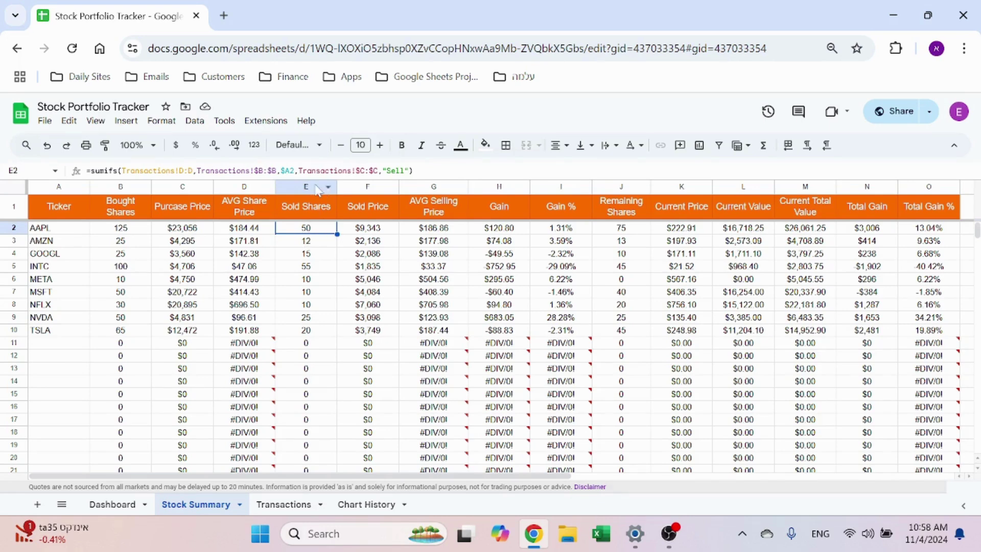
{"action": "left_click", "coordinate": [110, 505]}
{"action": "left_click", "coordinate": [283, 504]}
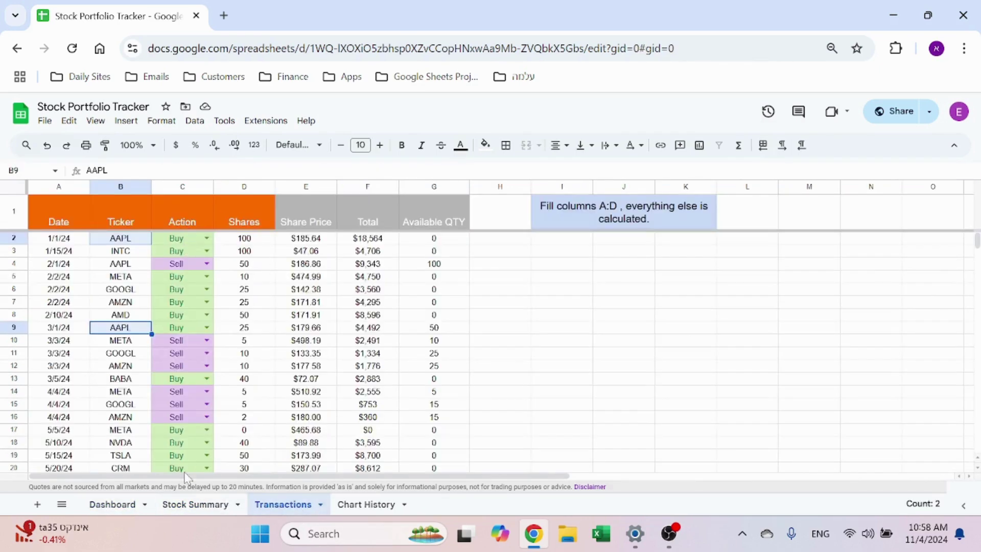
{"action": "left_click", "coordinate": [194, 504]}
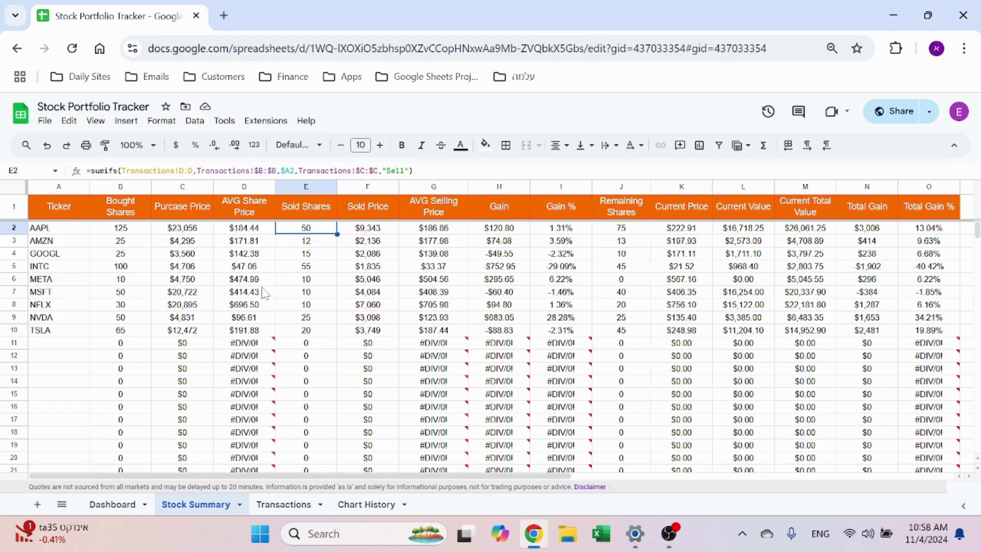
{"action": "left_click", "coordinate": [378, 231]}
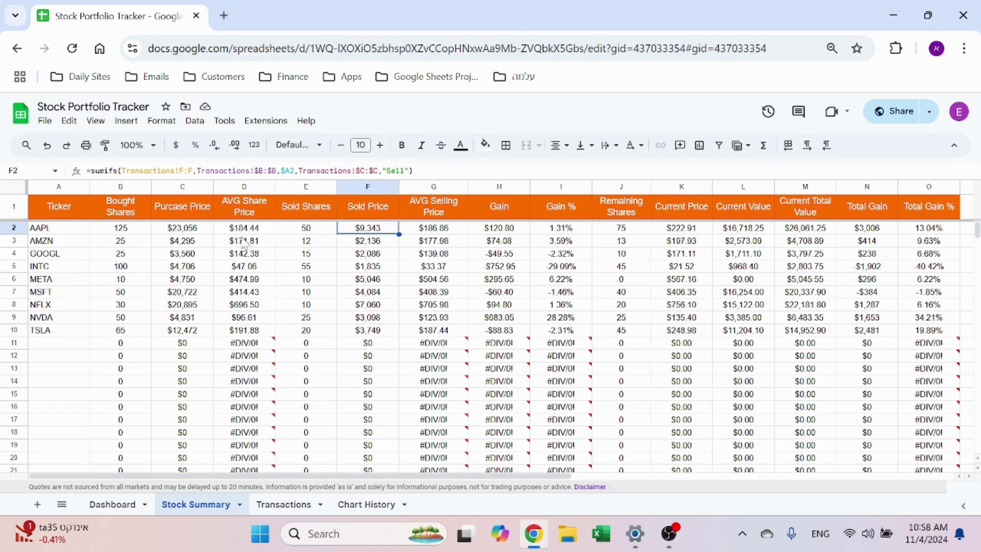
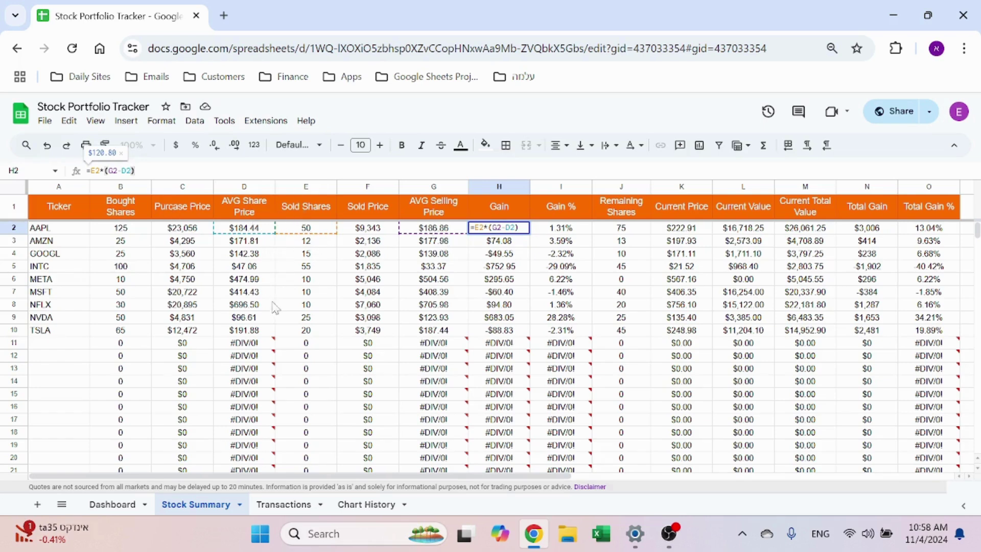
Examine the Gain formula in H2 and its source cells for sold shares, average selling price and average share price
{"action": "key", "text": "ctrl+Return"}
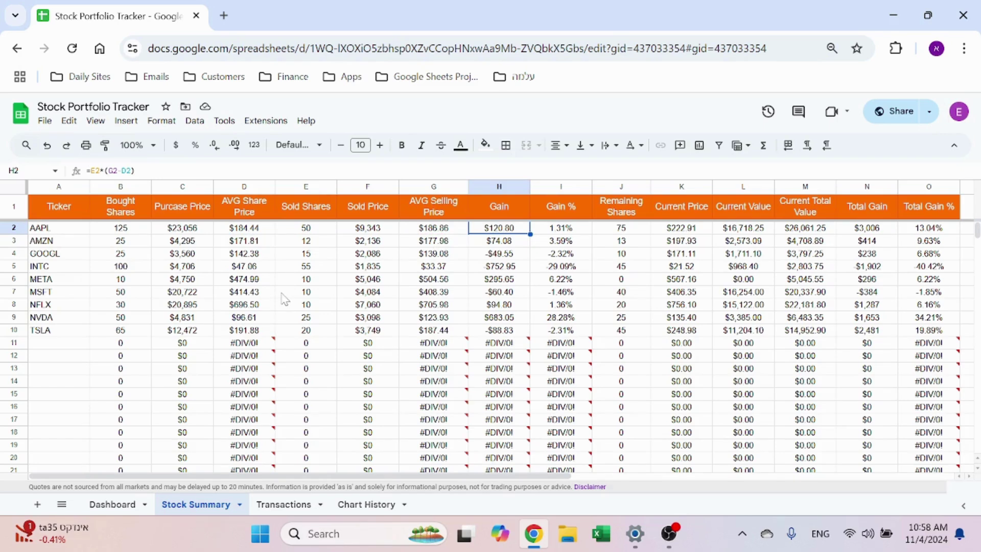
{"action": "left_click", "coordinate": [325, 231]}
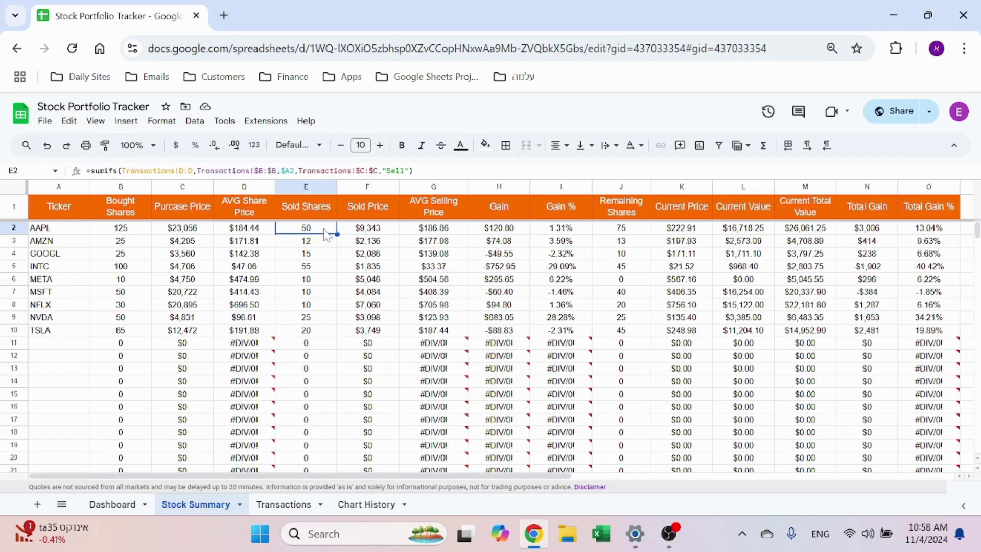
{"action": "left_click", "coordinate": [442, 231]}
{"action": "left_click", "coordinate": [256, 233]}
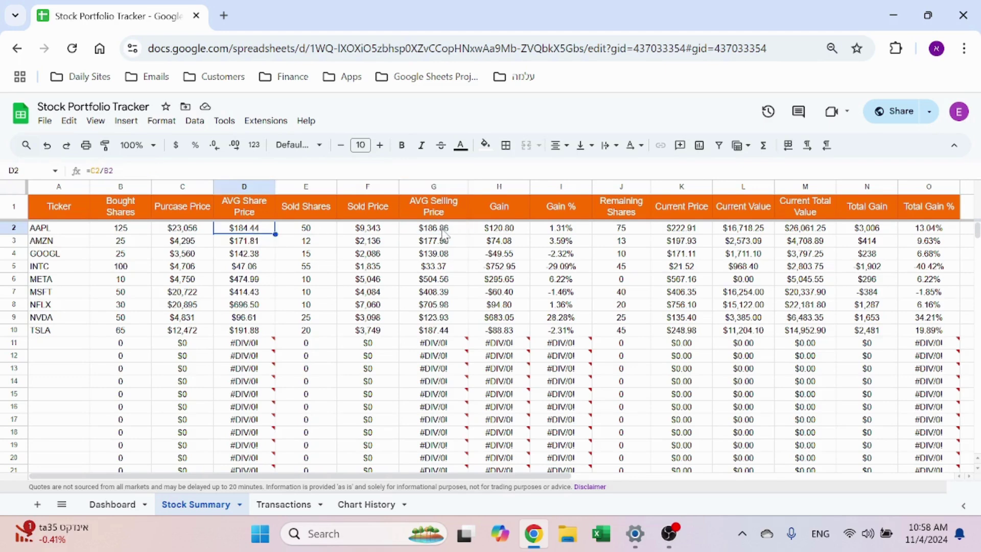
{"action": "left_click", "coordinate": [444, 234]}
{"action": "left_click", "coordinate": [511, 232]}
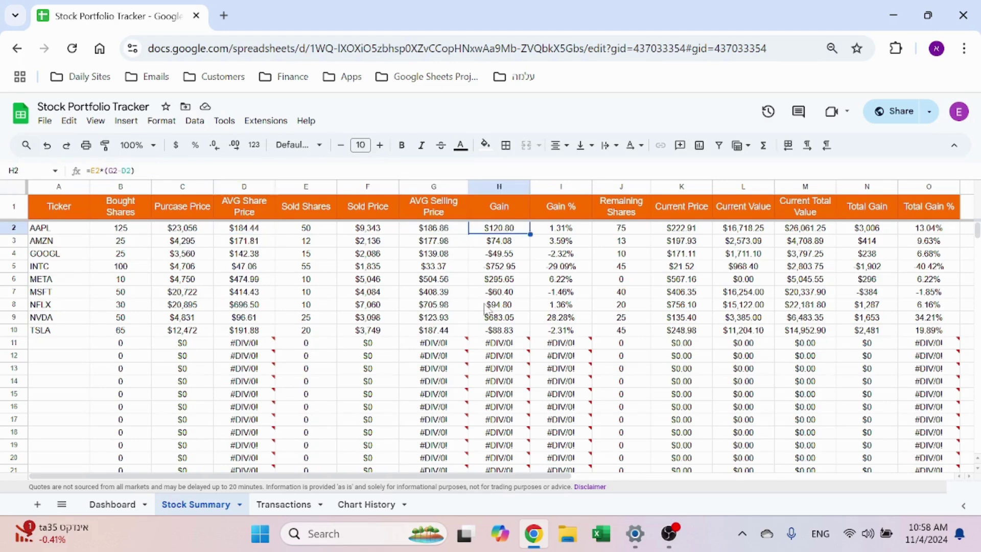
Examine the Gain % formula in I2 with its referenced cells, and check INTC's Gain % in I5
{"action": "left_click", "coordinate": [563, 231]}
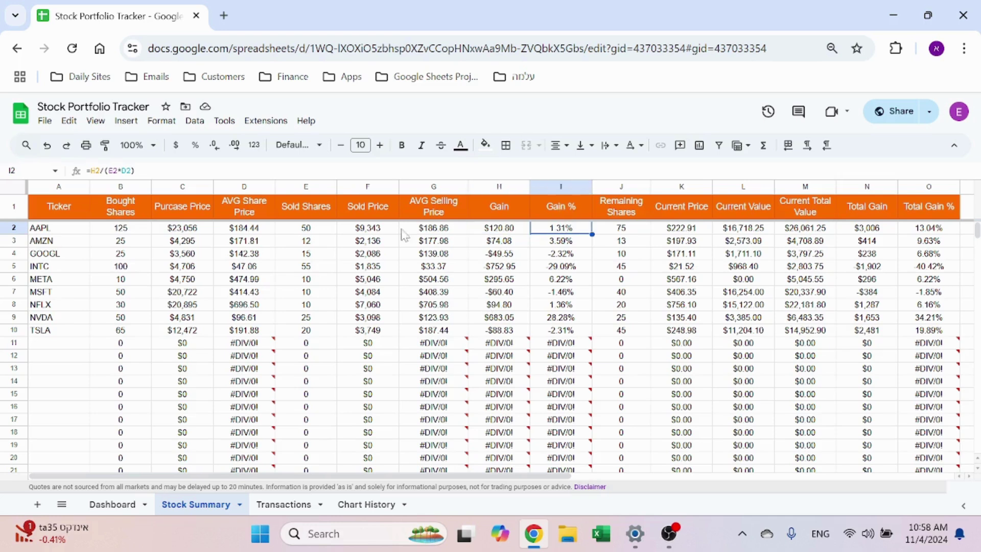
{"action": "key", "text": "Return"}
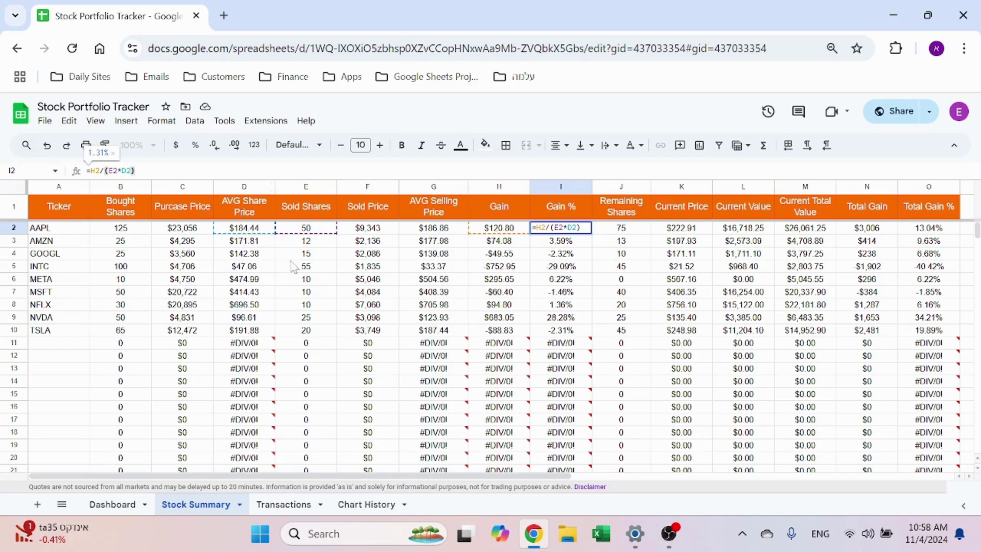
{"action": "key", "text": "Escape"}
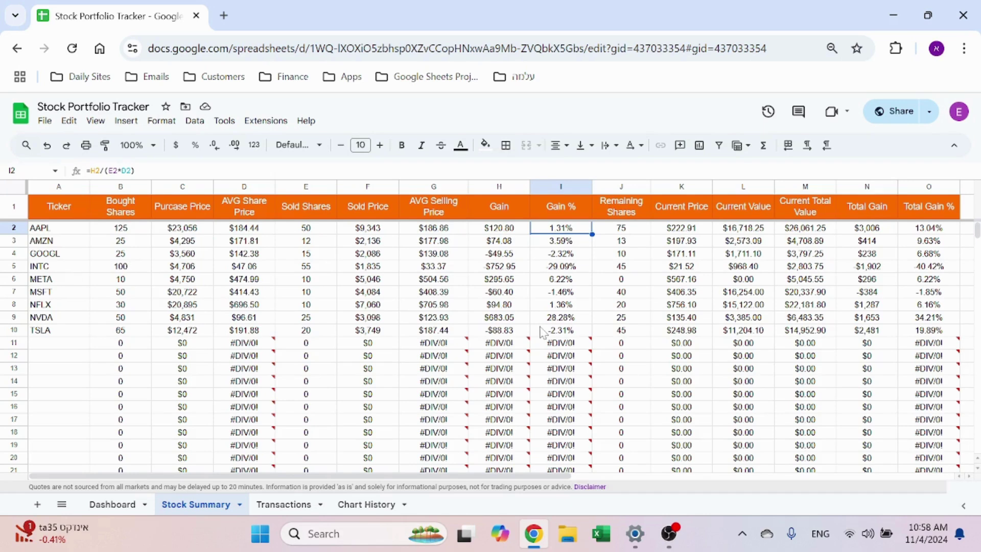
{"action": "left_click", "coordinate": [575, 268]}
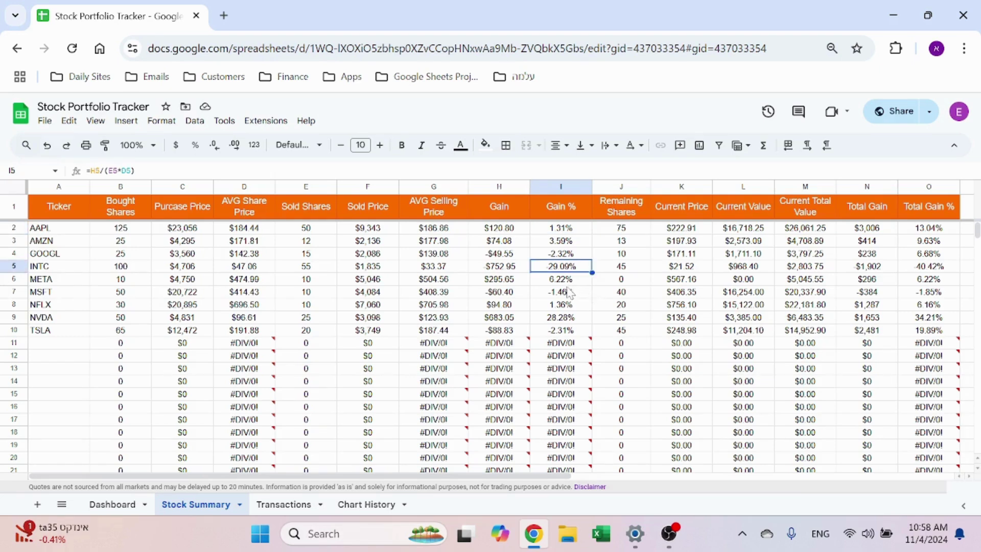
Examine the Remaining Shares formula in J2 and the Current Price GOOGLEFINANCE formula in K2
{"action": "double_click", "coordinate": [621, 228]}
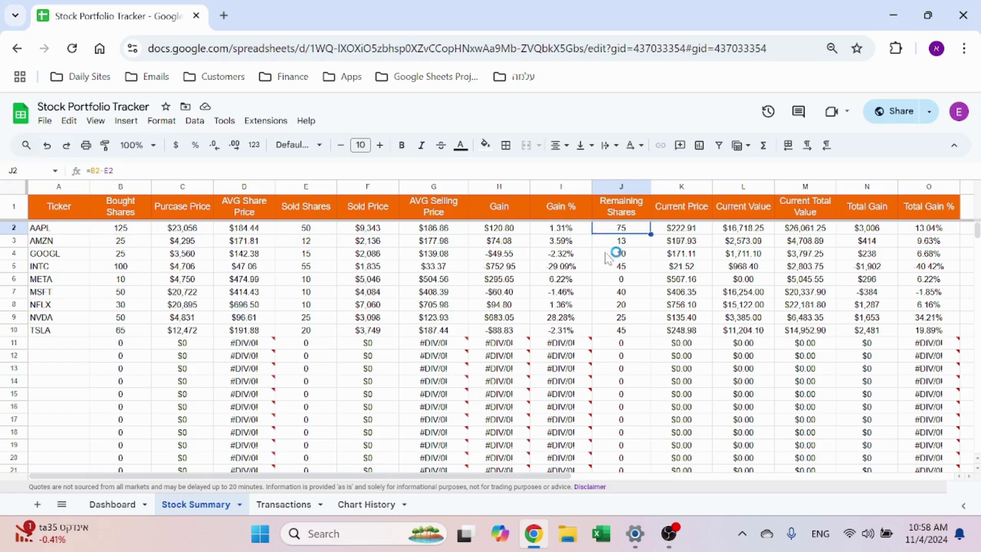
{"action": "key", "text": "Escape"}
{"action": "key", "text": "Right"}
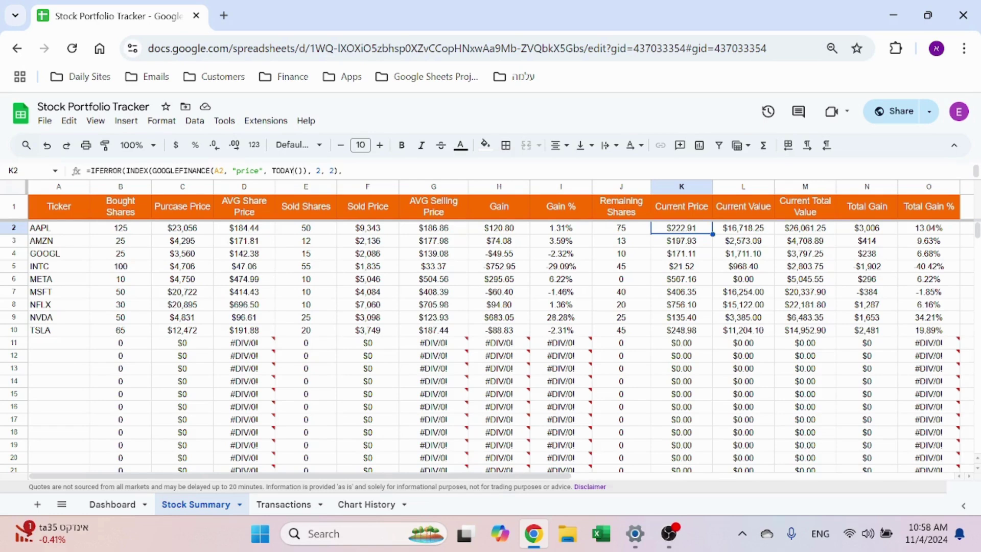
{"action": "key", "text": "Return"}
{"action": "key", "text": "Escape"}
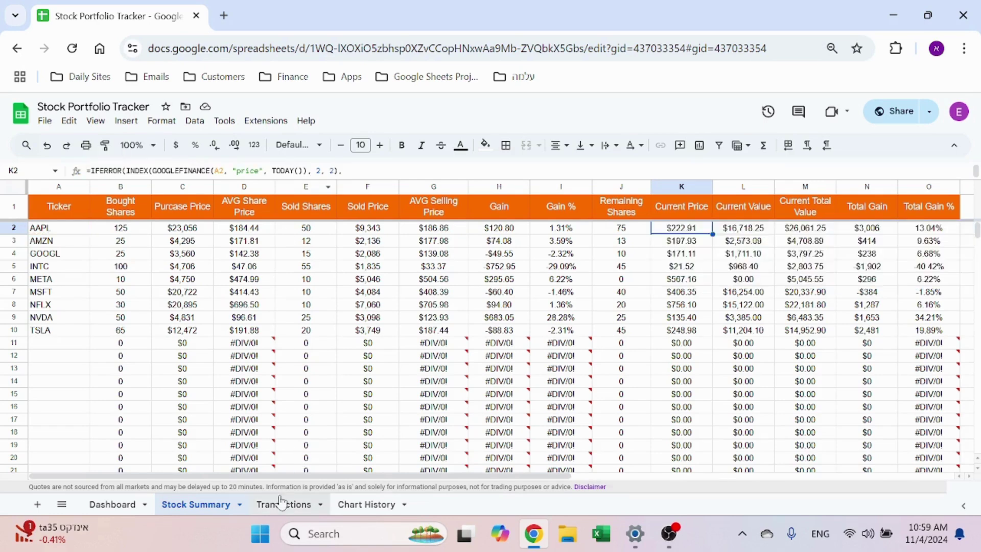
Compare the Share Price GOOGLEFINANCE formula in E3 of the Transactions sheet with the Stock Summary's Current Price formula
{"action": "left_click", "coordinate": [283, 505]}
{"action": "left_click", "coordinate": [334, 252]}
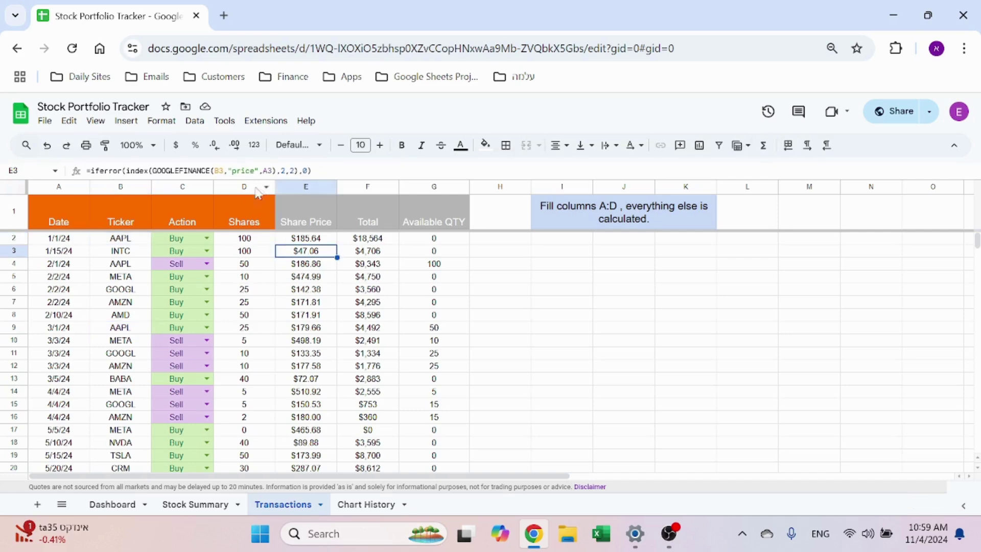
{"action": "left_click", "coordinate": [276, 172]}
{"action": "key", "text": "Escape"}
{"action": "left_click", "coordinate": [196, 505]}
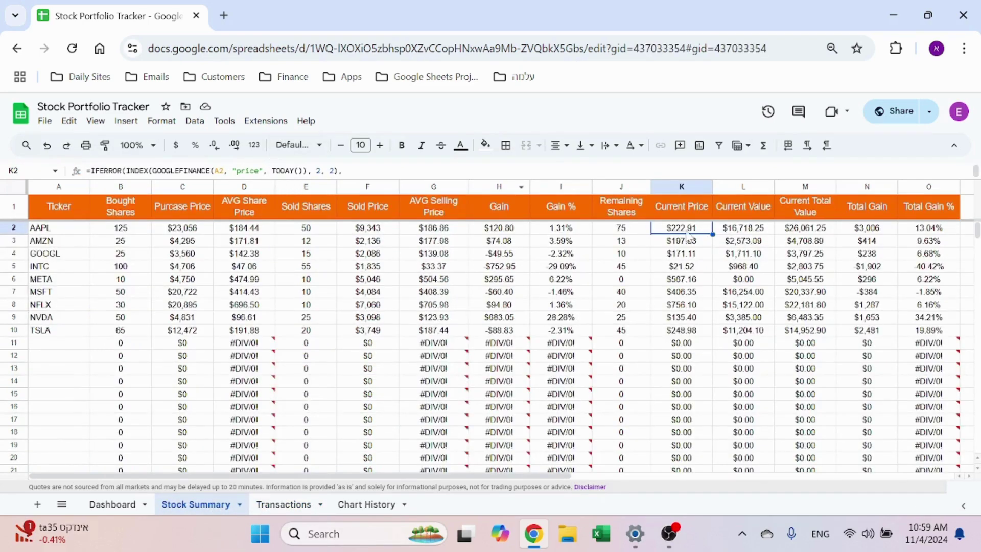
Examine the Current Value formula in L2 and the Current Total Value formula in M2 with their referenced cells
{"action": "left_click", "coordinate": [736, 228]}
{"action": "key", "text": "Return"}
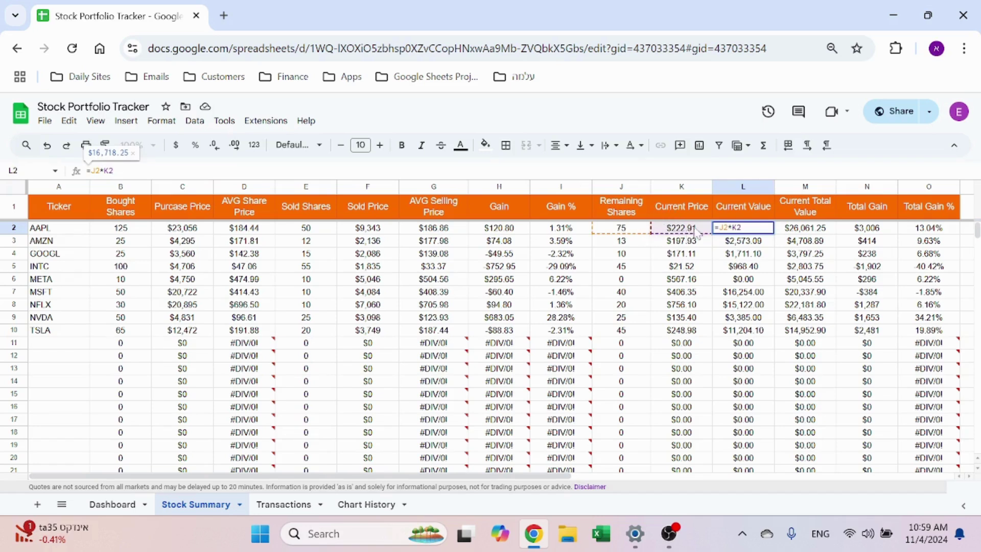
{"action": "key", "text": "Escape"}
{"action": "left_click", "coordinate": [830, 236]}
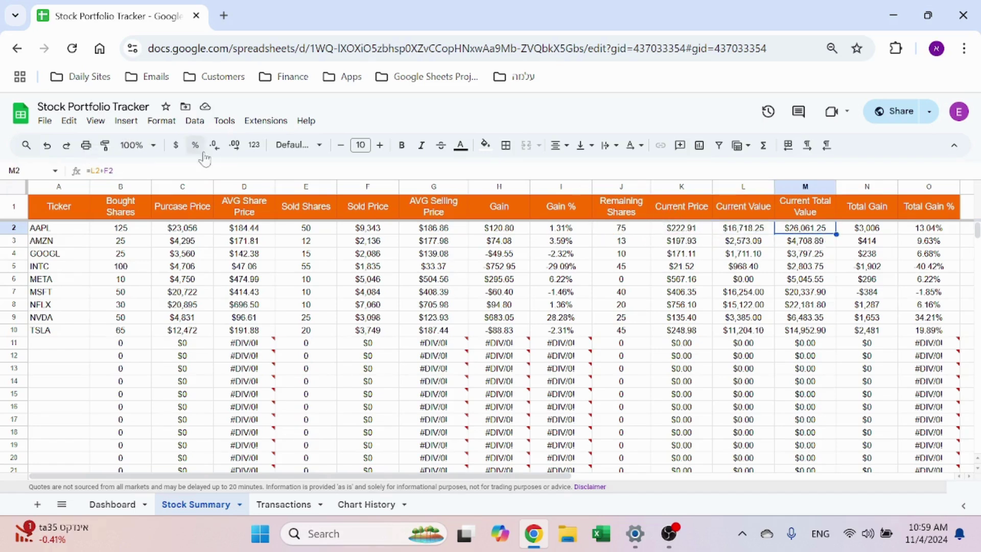
{"action": "key", "text": "Return"}
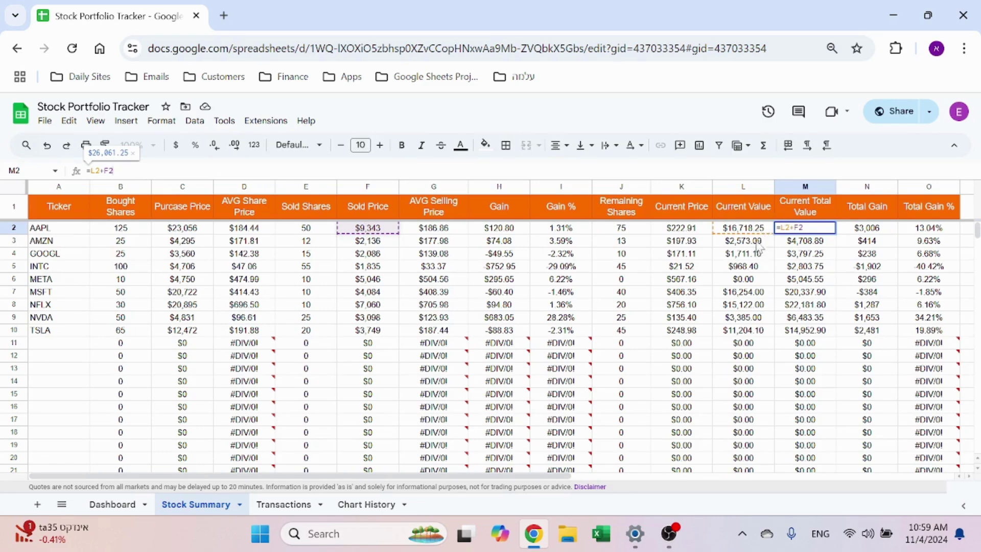
{"action": "key", "text": "Escape"}
Examine the Total Gain formula in N2 with its referenced cells, and look at the Current Price formula in K3
{"action": "left_click", "coordinate": [852, 231]}
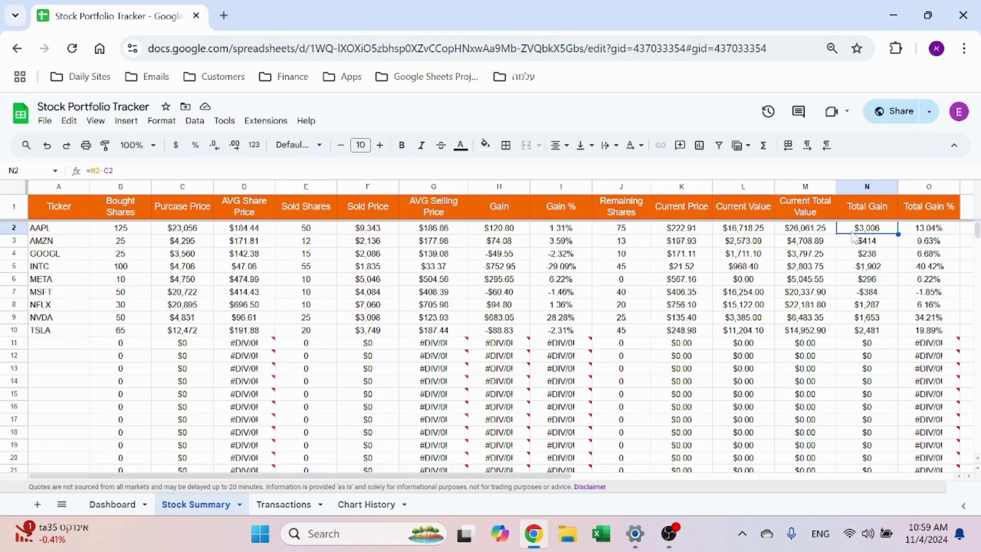
{"action": "key", "text": "Return"}
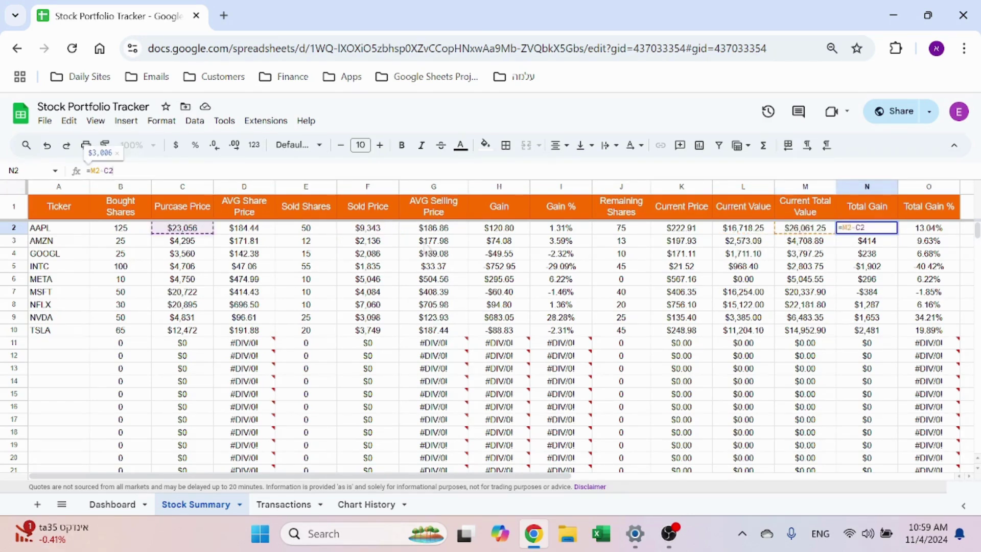
{"action": "key", "text": "Escape"}
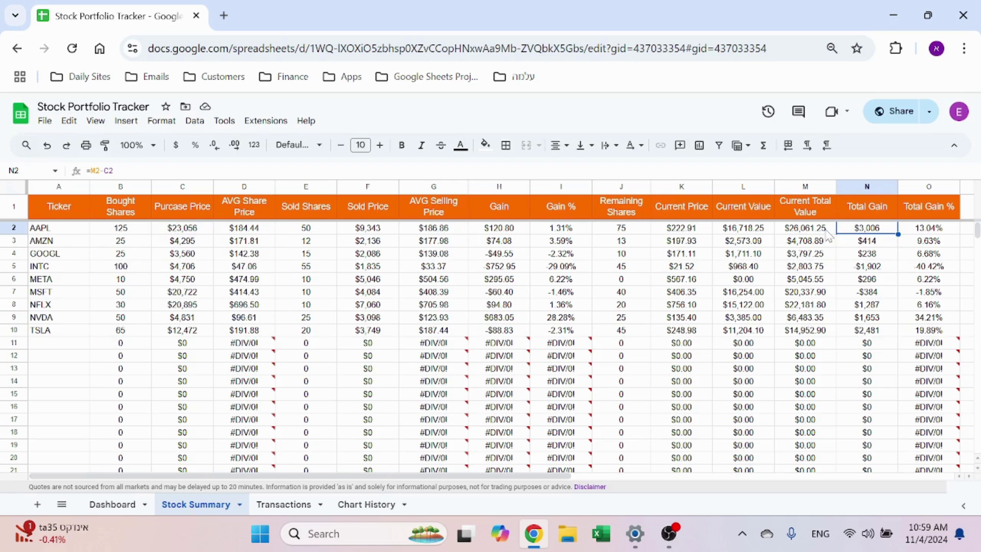
{"action": "left_click", "coordinate": [706, 231]}
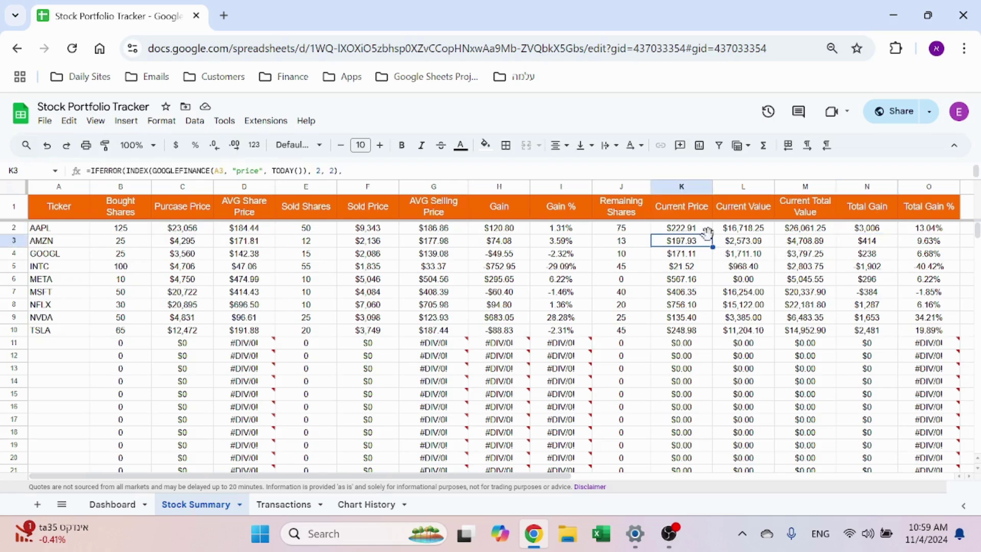
Examine the Total Gain formula in N2 and the Total Gain % formula in O2 of the Stock Summary sheet
{"action": "left_click", "coordinate": [869, 230]}
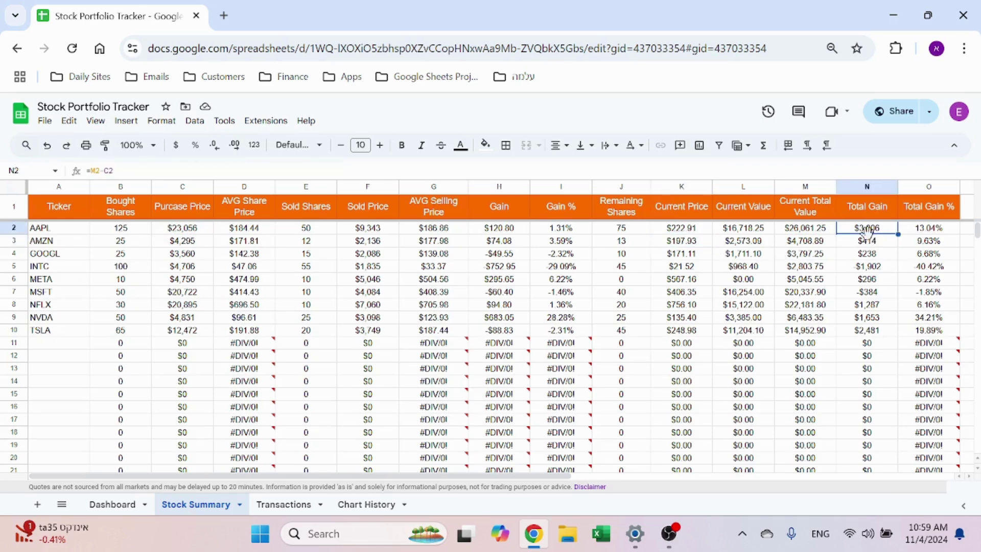
{"action": "left_click", "coordinate": [928, 228]}
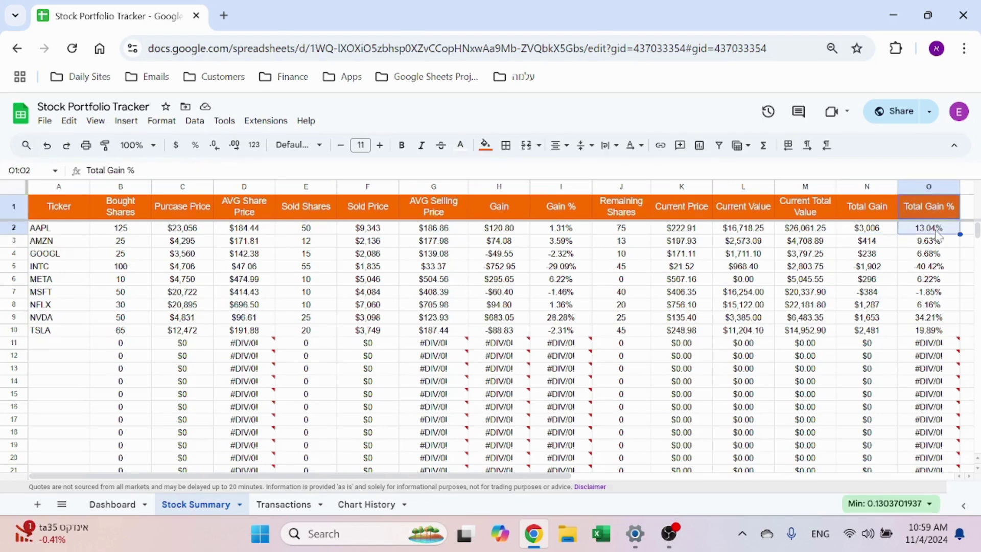
{"action": "key", "text": "Return"}
{"action": "key", "text": "Escape"}
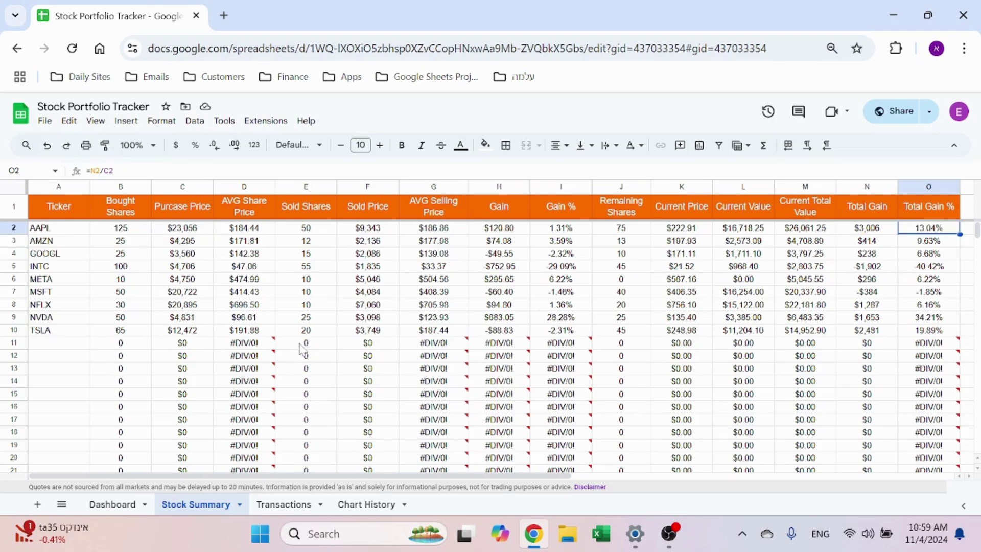
{"action": "scroll", "coordinate": [344, 327], "scroll_direction": "down", "scroll_amount": 2}
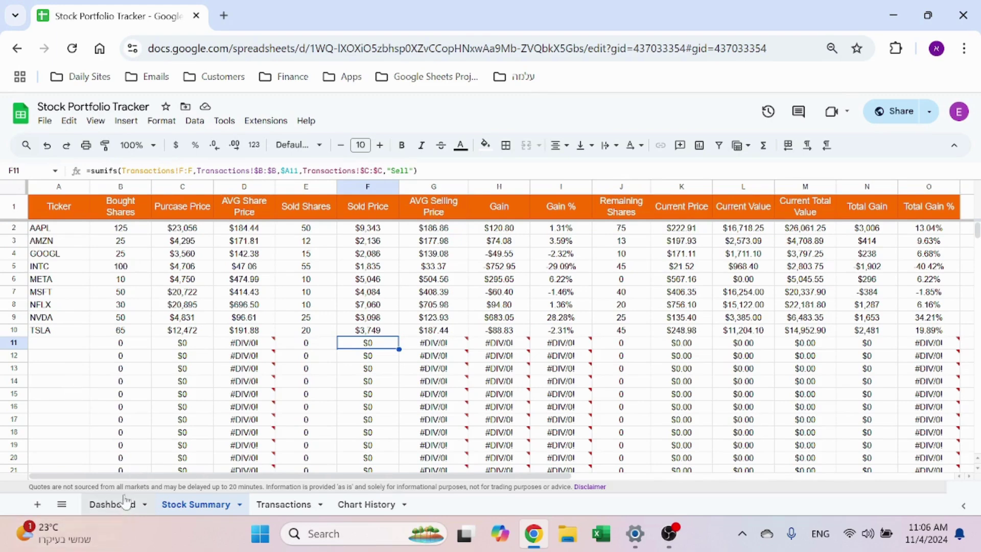
Compare the Dashboard's Cash Invested formula in B3 and Cash Returned formula in B4 with their source columns C and F on Stock Summary
{"action": "left_click", "coordinate": [97, 506]}
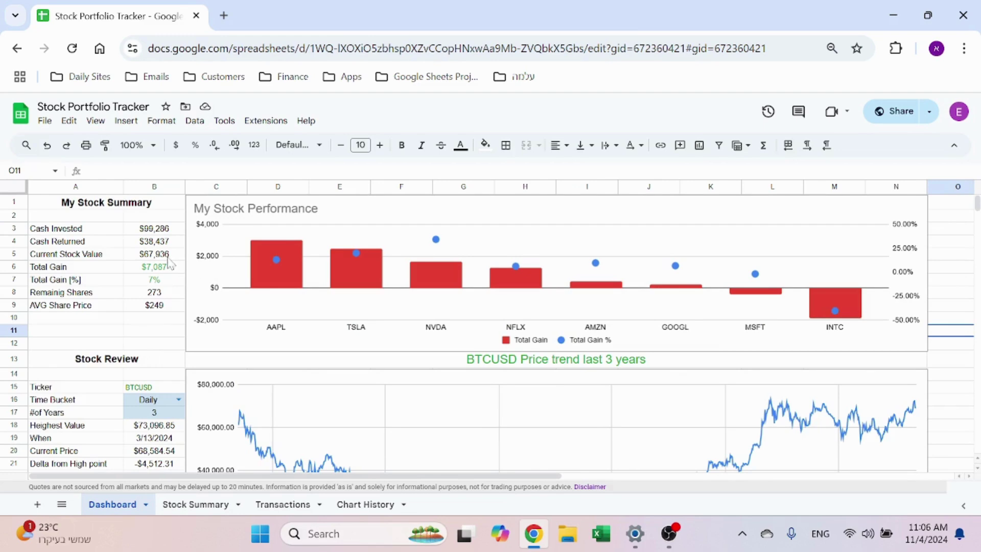
{"action": "left_click", "coordinate": [152, 231]}
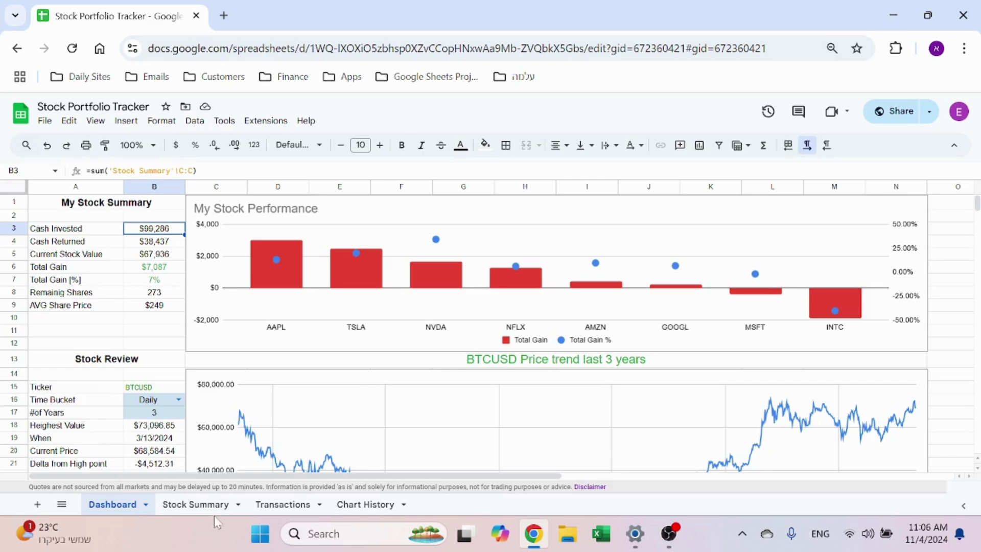
{"action": "left_click", "coordinate": [200, 505]}
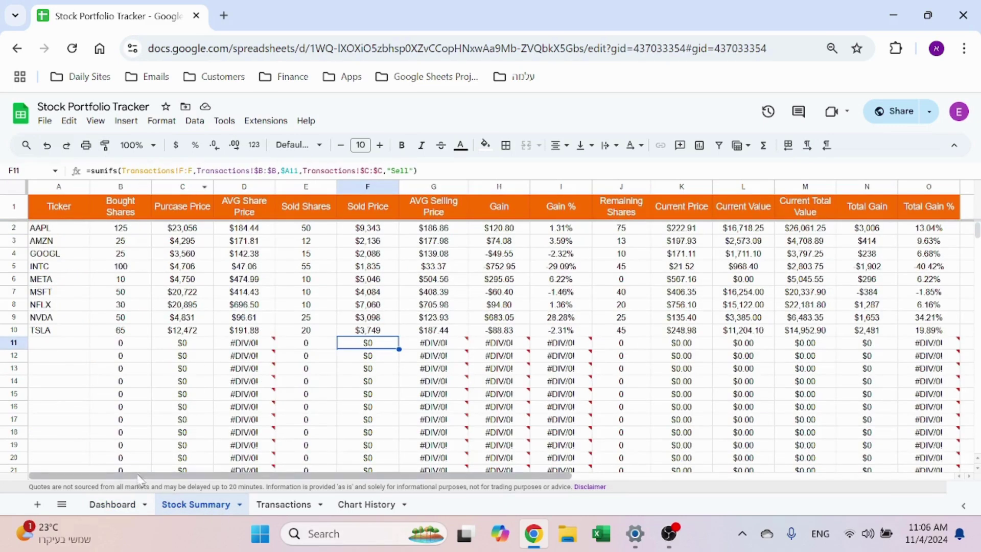
{"action": "left_click", "coordinate": [113, 505]}
{"action": "left_click", "coordinate": [160, 242]}
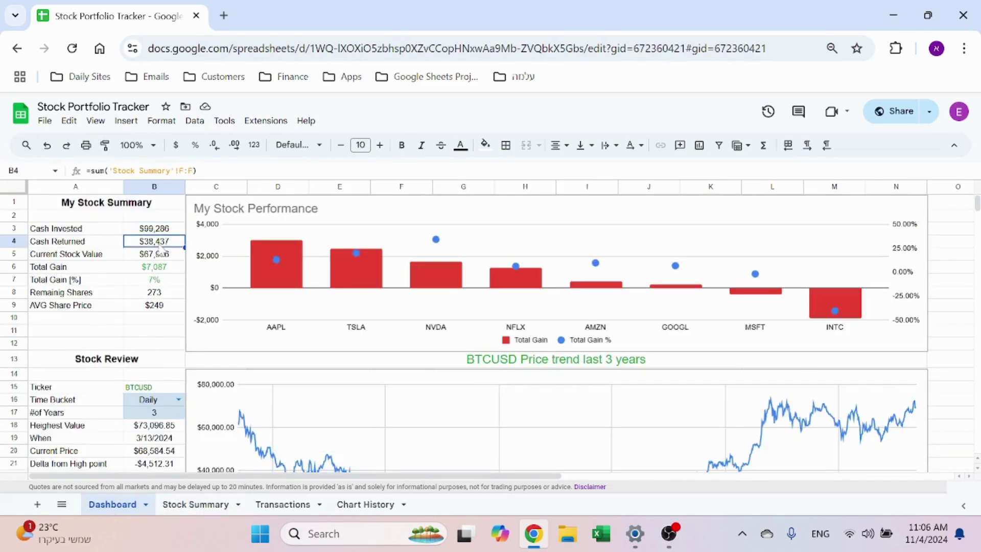
{"action": "left_click", "coordinate": [198, 505]}
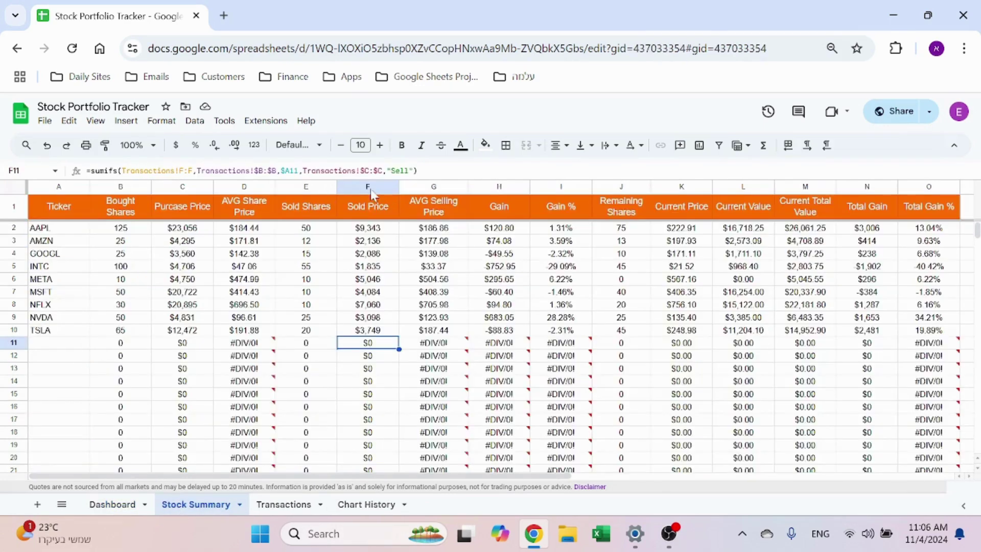
Check the Dashboard's Current Stock Value formula in B5 against its source data on the Stock Summary sheet
{"action": "left_click", "coordinate": [115, 505]}
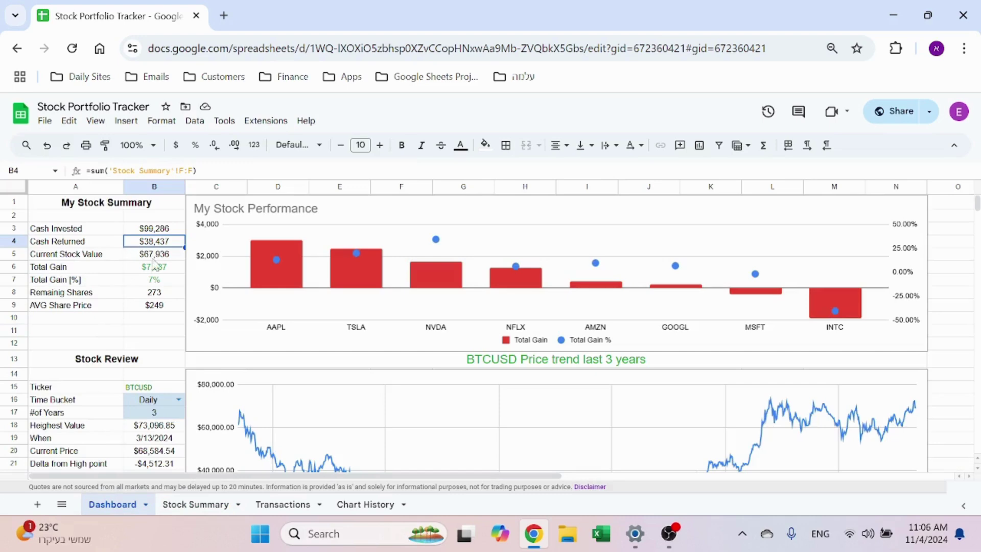
{"action": "left_click", "coordinate": [154, 257]}
{"action": "left_click", "coordinate": [196, 505]}
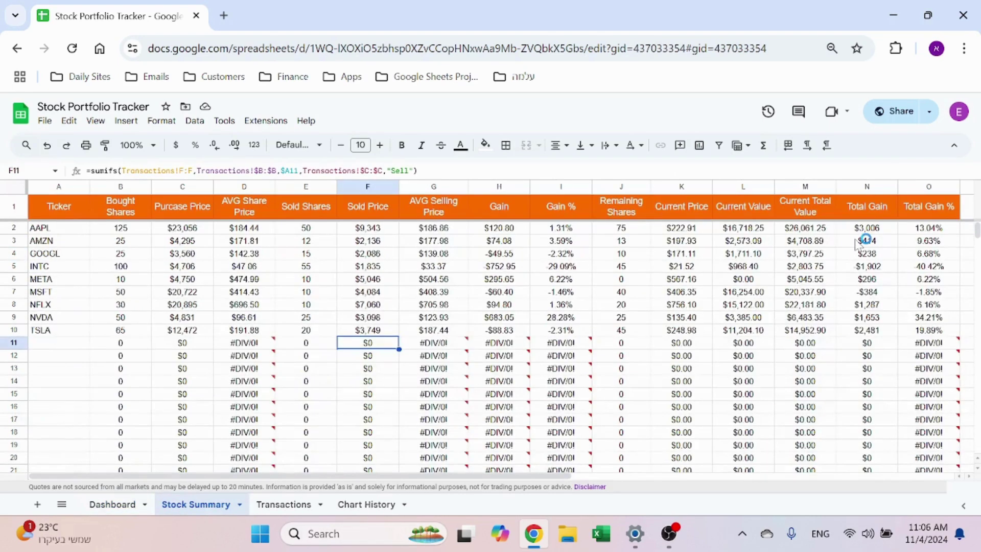
Examine the Dashboard's Total Gain formula in B6 and Total Gain [%] formula in B7 with their referenced cells
{"action": "left_click", "coordinate": [110, 513]}
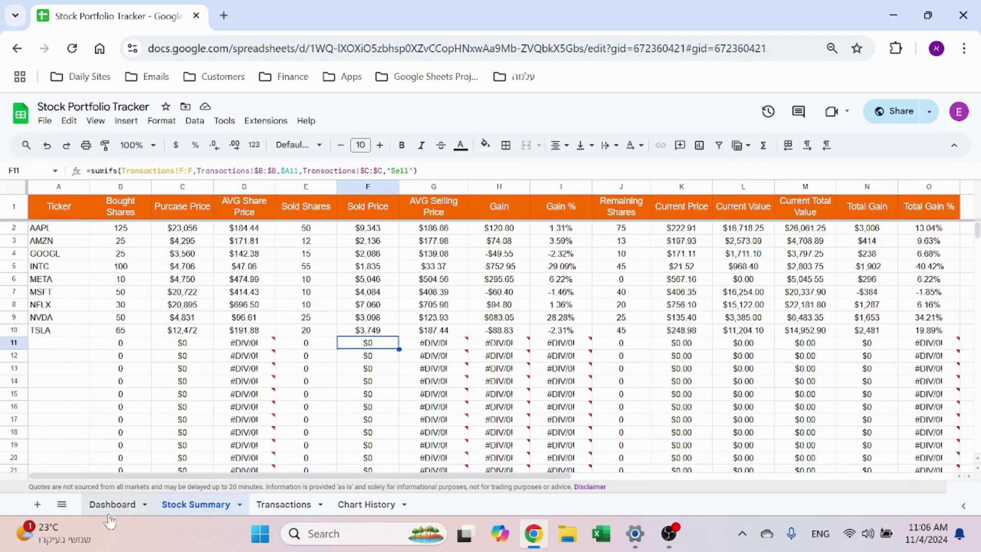
{"action": "left_click", "coordinate": [168, 267]}
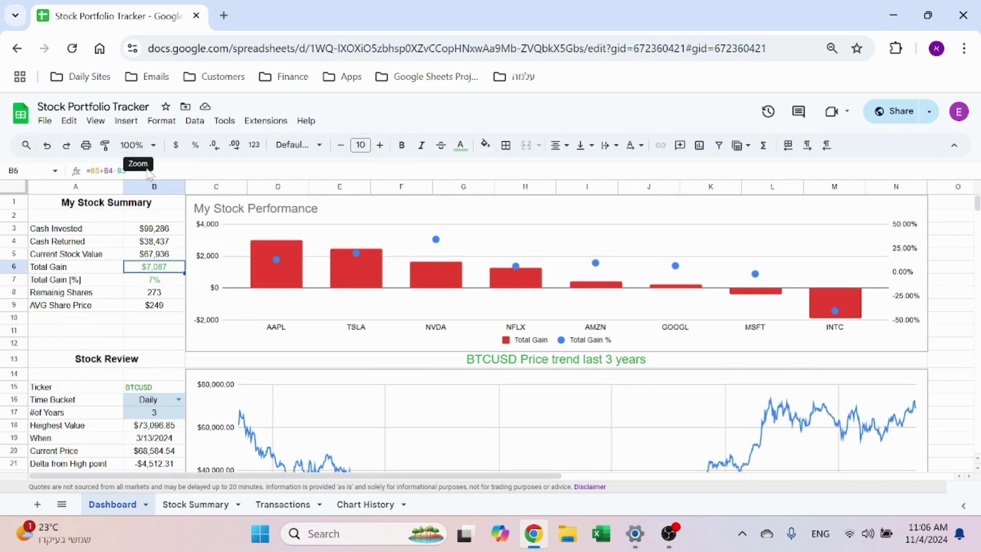
{"action": "key", "text": "F2"}
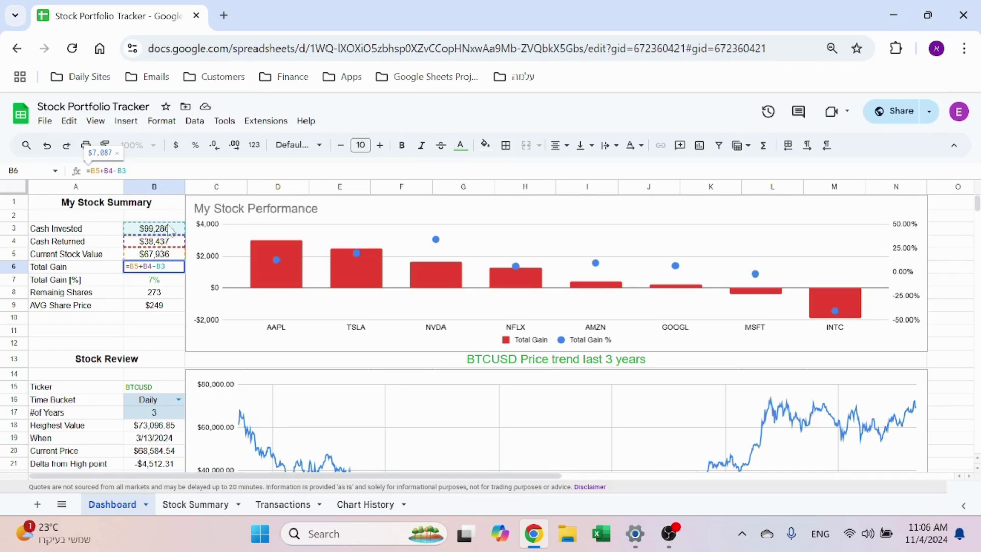
{"action": "key", "text": "Escape"}
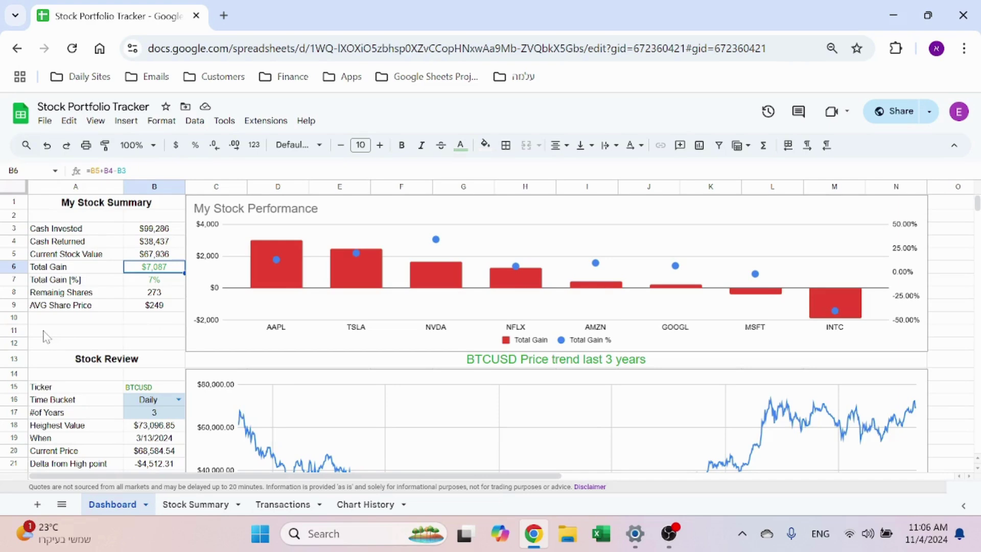
{"action": "left_click", "coordinate": [171, 285]}
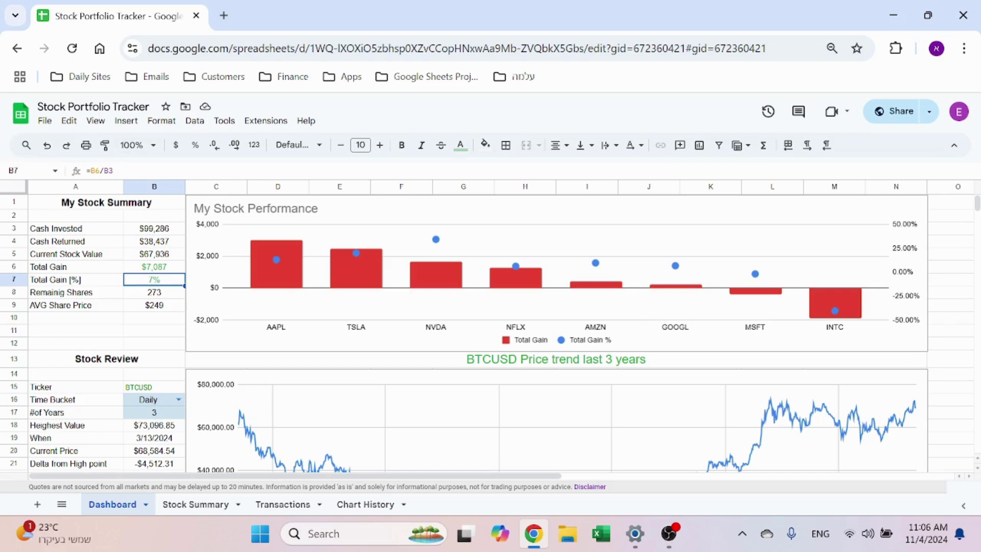
{"action": "key", "text": "F2"}
{"action": "key", "text": "Escape"}
Examine the Remaining Shares formula in B8 with its Stock Summary source and the AVG Share Price formula in B9
{"action": "left_click", "coordinate": [168, 296]}
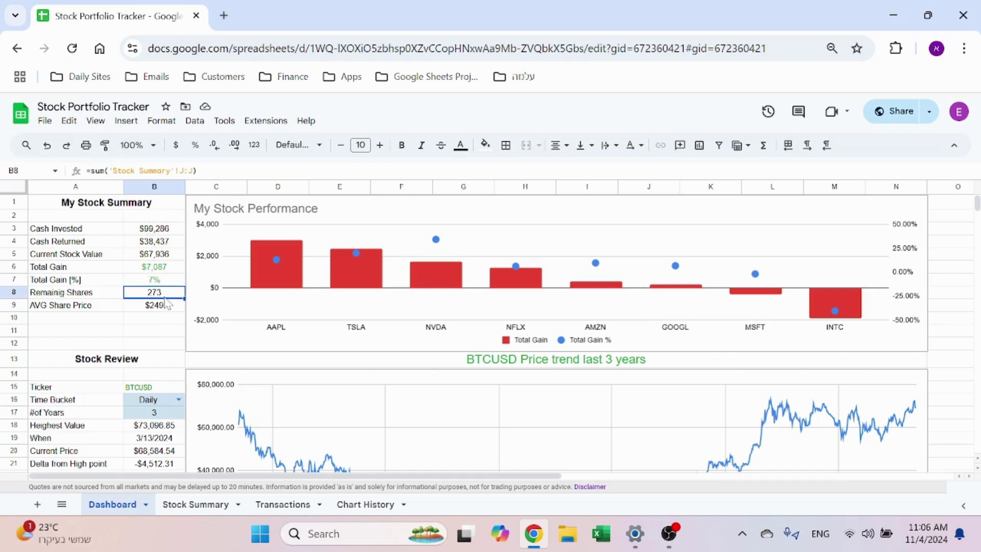
{"action": "left_click", "coordinate": [196, 504]}
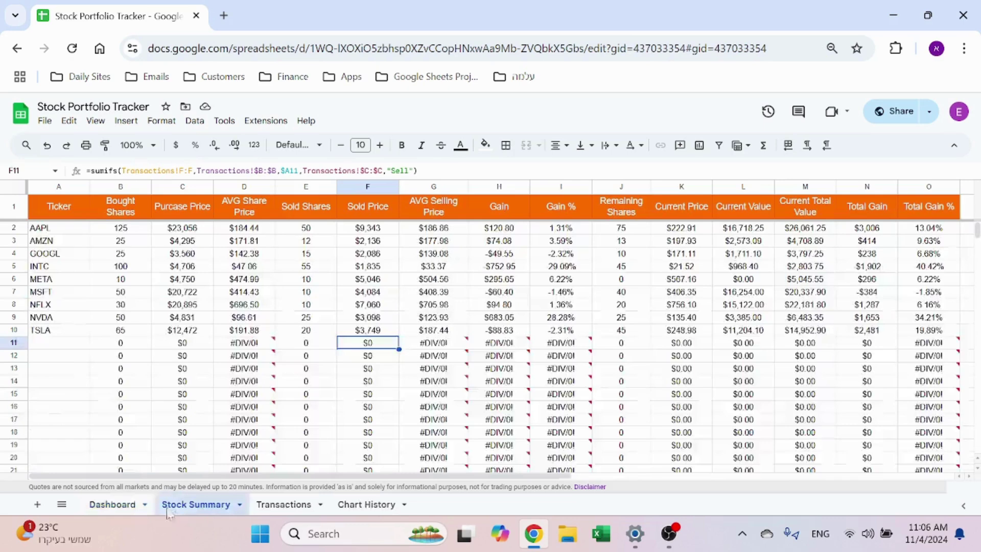
{"action": "left_click", "coordinate": [108, 506]}
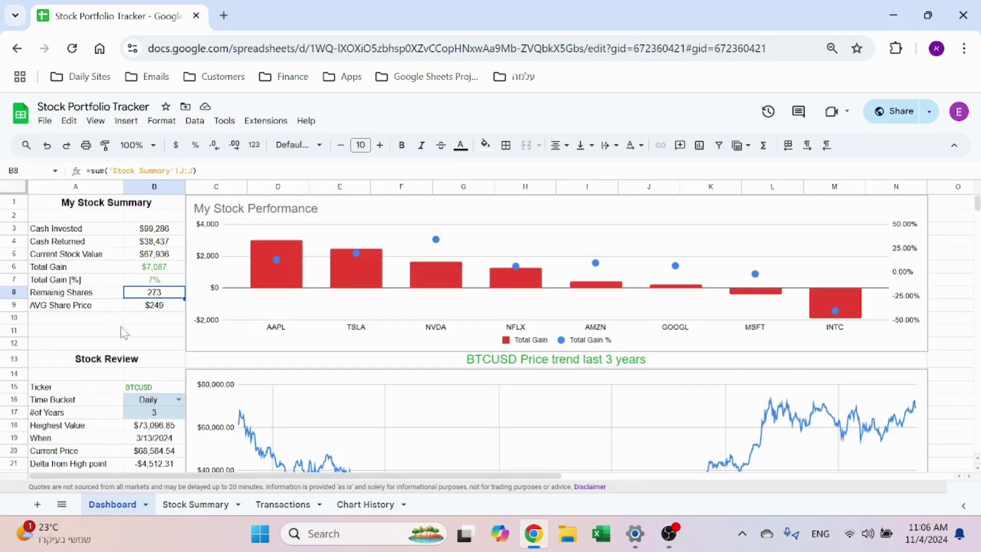
{"action": "left_click", "coordinate": [158, 307]}
{"action": "key", "text": "Return"}
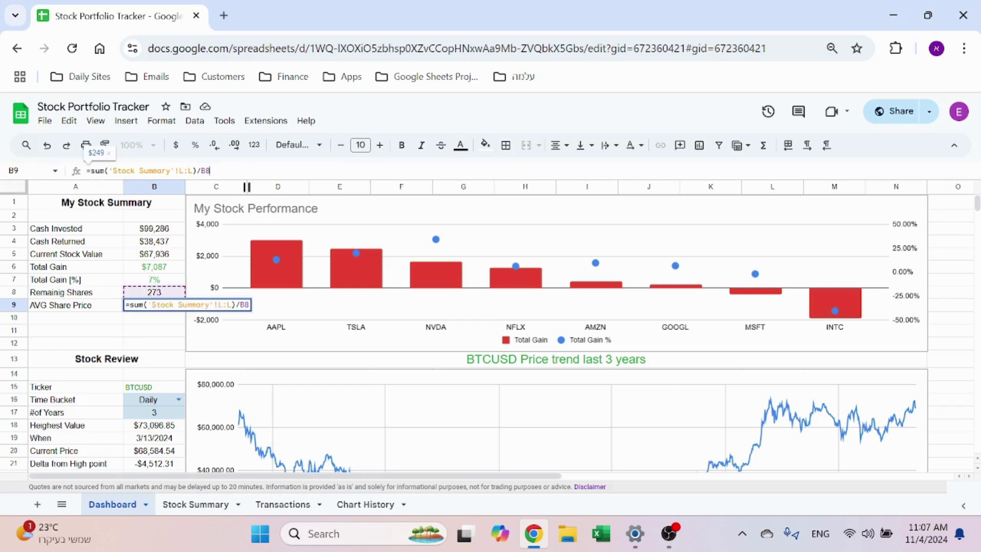
{"action": "key", "text": "Escape"}
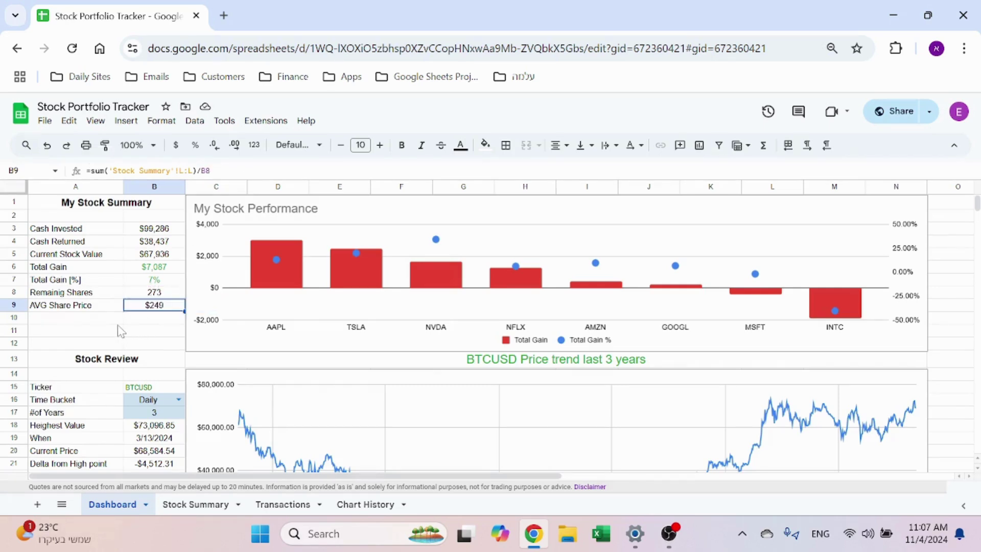
Examine the Gain/Loss label formula in A6 and the less-than-0 conditional formatting rule applied to B6
{"action": "left_click", "coordinate": [111, 268]}
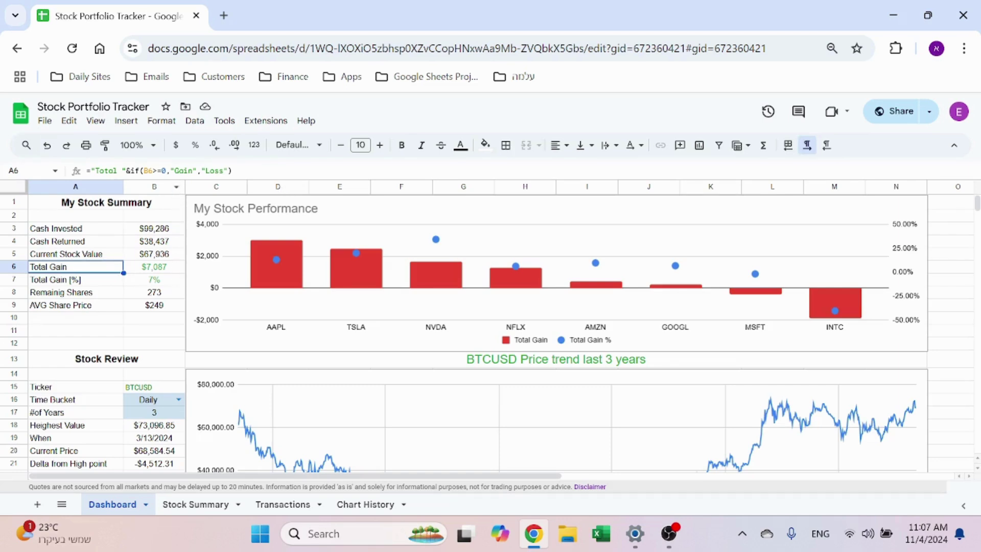
{"action": "left_click", "coordinate": [156, 271]}
{"action": "left_click", "coordinate": [162, 121]}
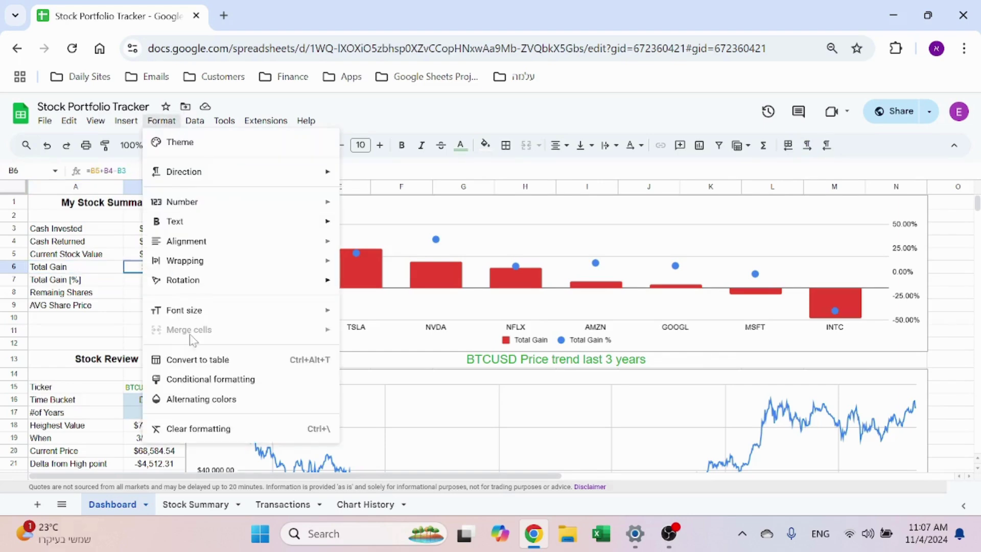
{"action": "left_click", "coordinate": [190, 379]}
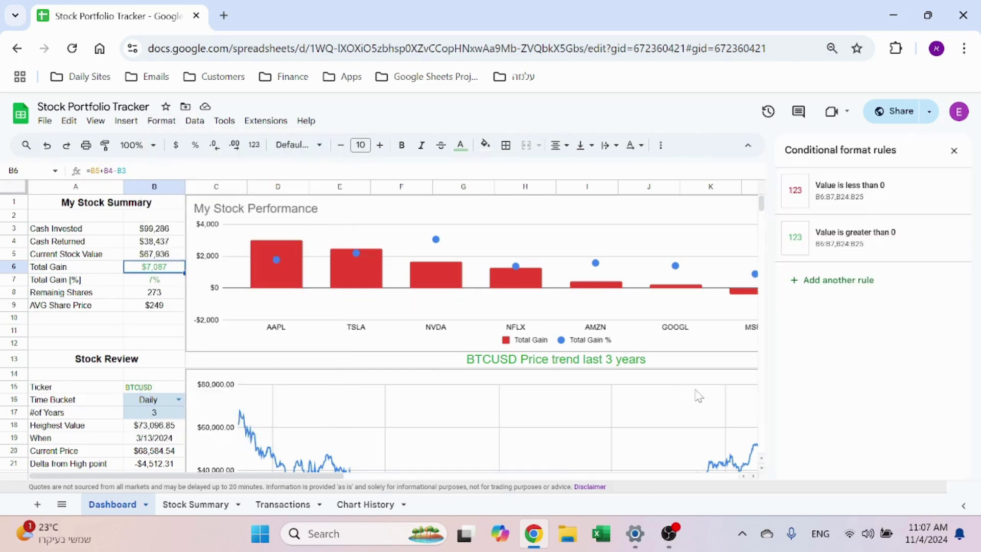
{"action": "left_click", "coordinate": [888, 198]}
{"action": "scroll", "coordinate": [861, 347], "scroll_direction": "down", "scroll_amount": 1}
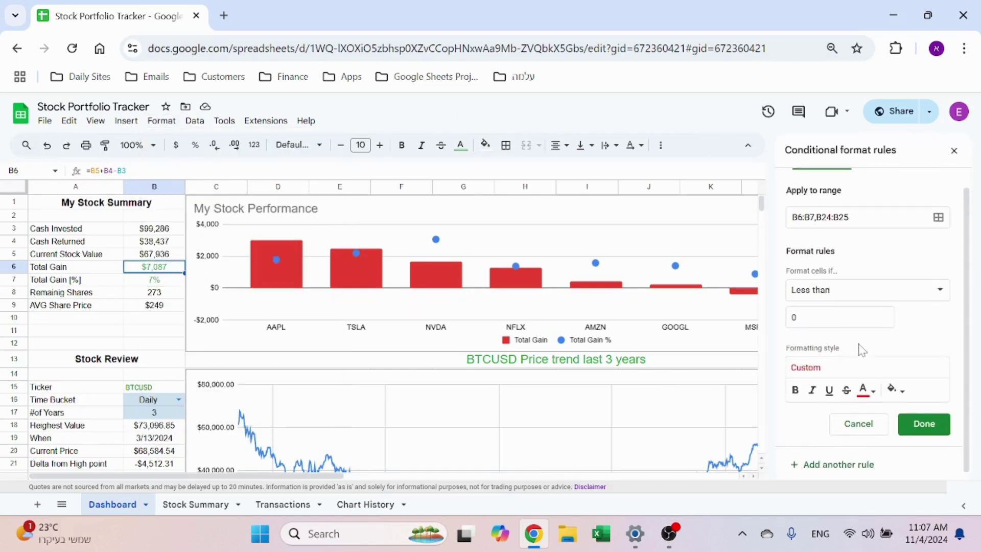
{"action": "scroll", "coordinate": [838, 368], "scroll_direction": "up", "scroll_amount": 1}
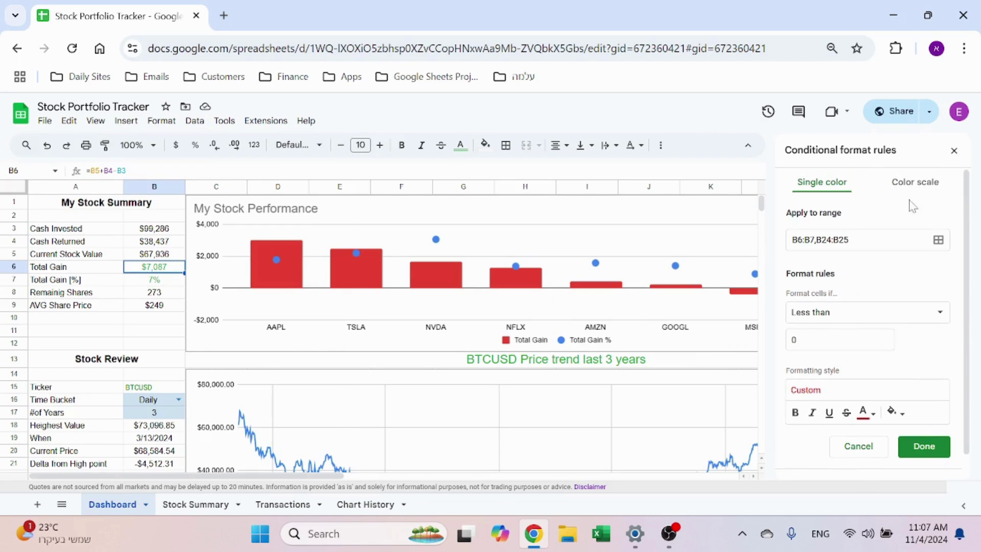
{"action": "left_click", "coordinate": [954, 150]}
Inspect the greater-than-0 conditional formatting rule applied to B6 and close the rules without changes
{"action": "left_click", "coordinate": [168, 120]}
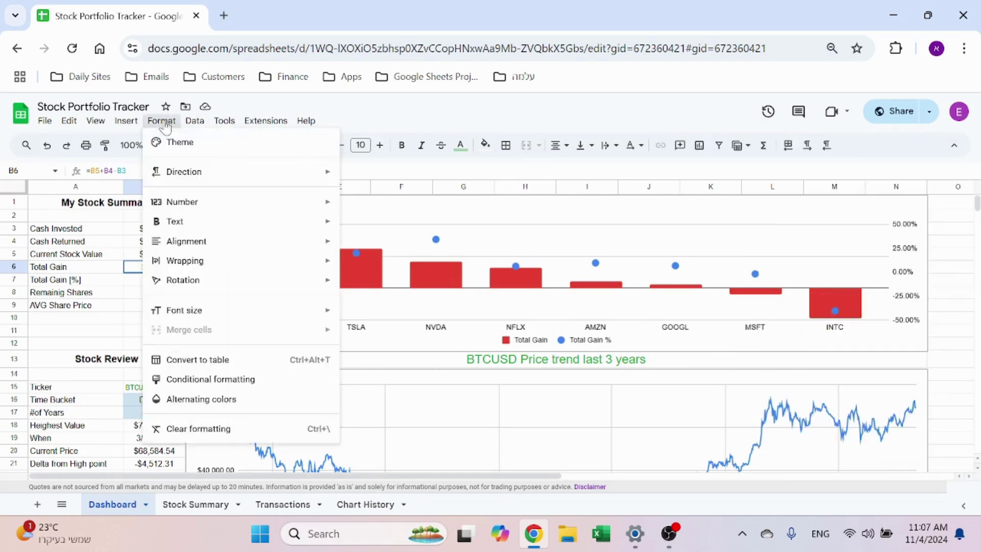
{"action": "left_click", "coordinate": [184, 382]}
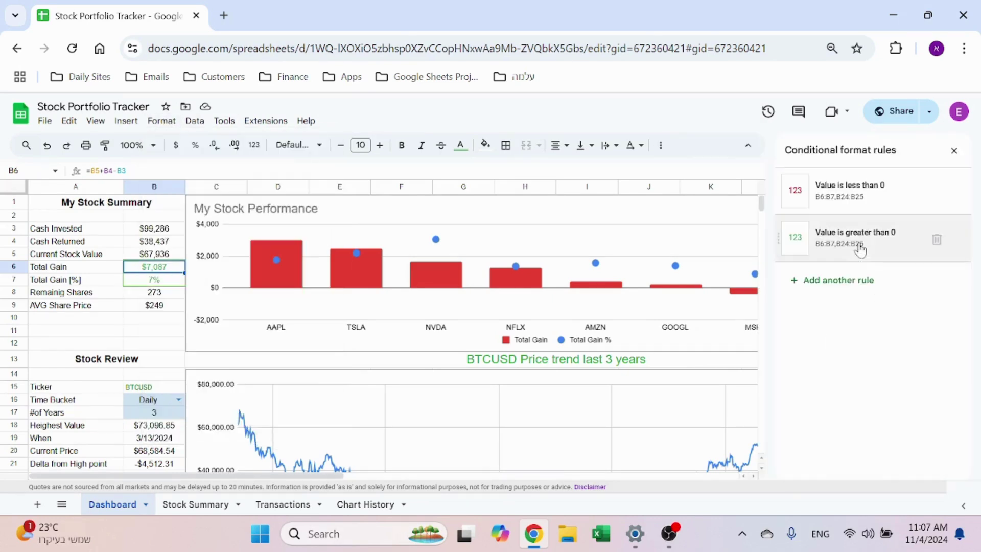
{"action": "left_click", "coordinate": [860, 244]}
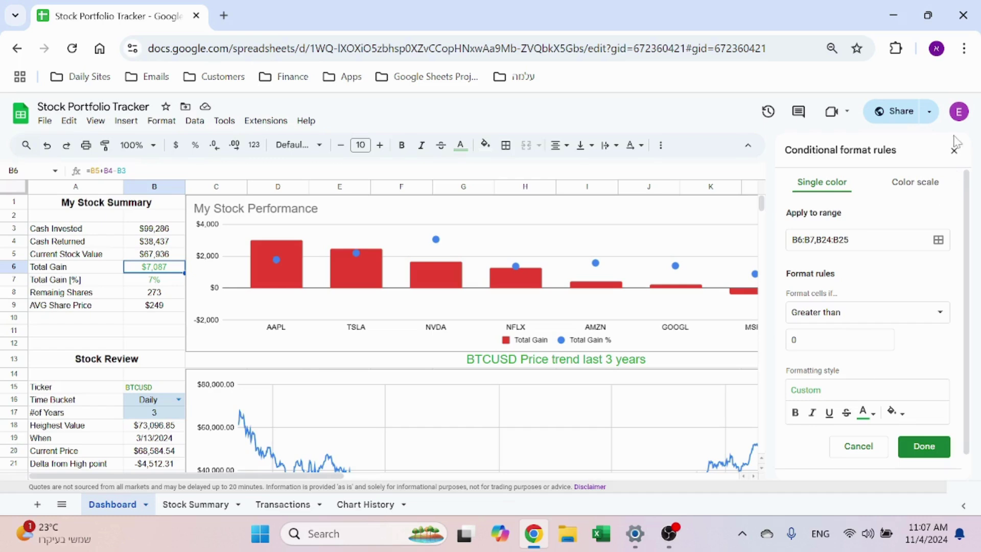
{"action": "left_click", "coordinate": [954, 150]}
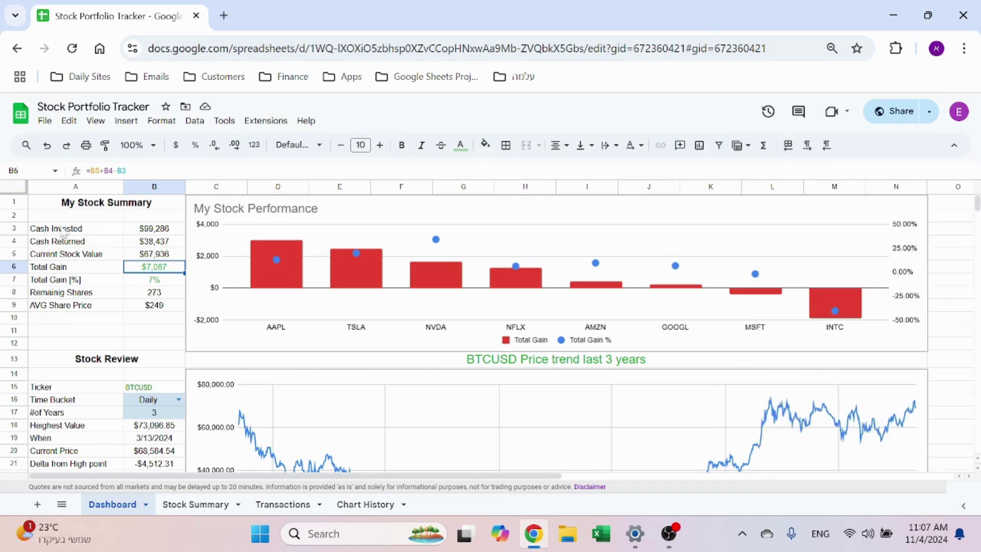
Review the My Stock Summary block and the My Stock Performance chart on the Dashboard
{"action": "left_click", "coordinate": [117, 318]}
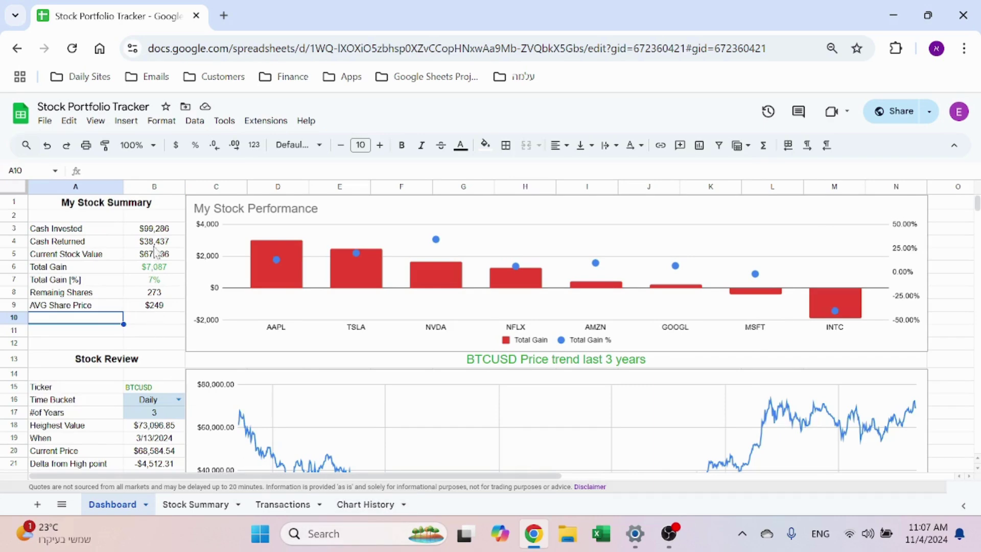
{"action": "left_click_drag", "start_coordinate": [76, 232], "coordinate": [126, 288]}
{"action": "left_click", "coordinate": [136, 331]}
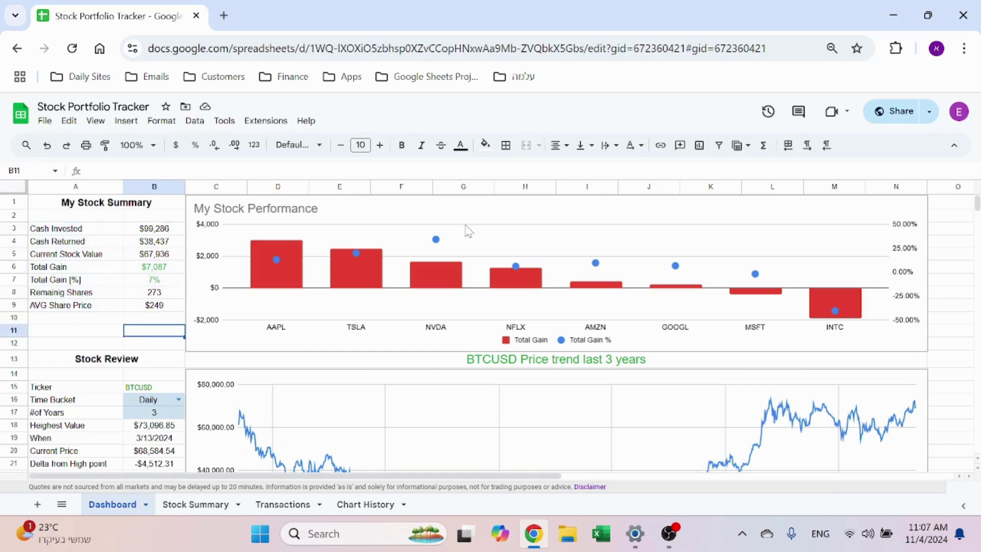
{"action": "left_click", "coordinate": [395, 221]}
{"action": "left_click", "coordinate": [111, 322]}
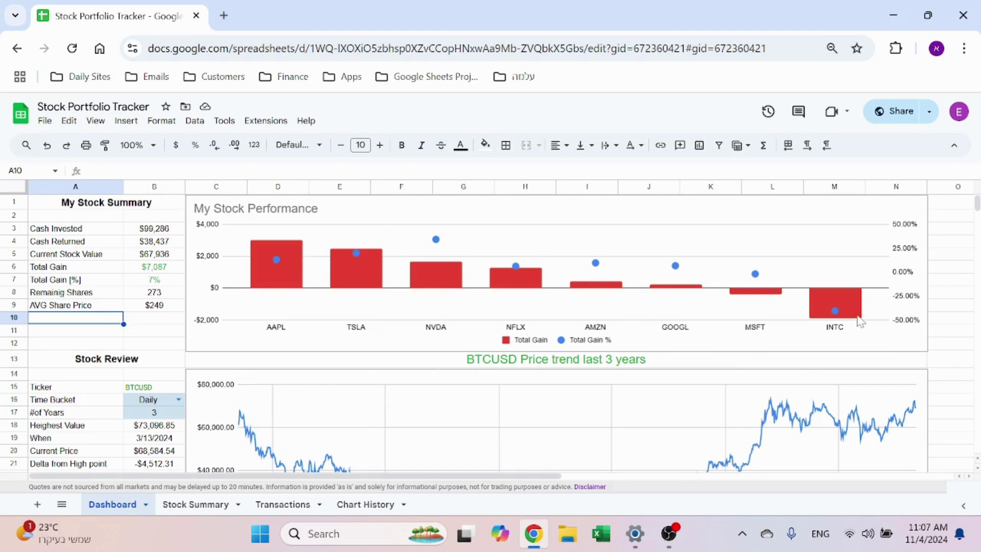
Examine the SORT and FILTER formula in F2 that feeds the Stock Gain/Loss Chart table on the Chart History sheet
{"action": "left_click", "coordinate": [365, 505]}
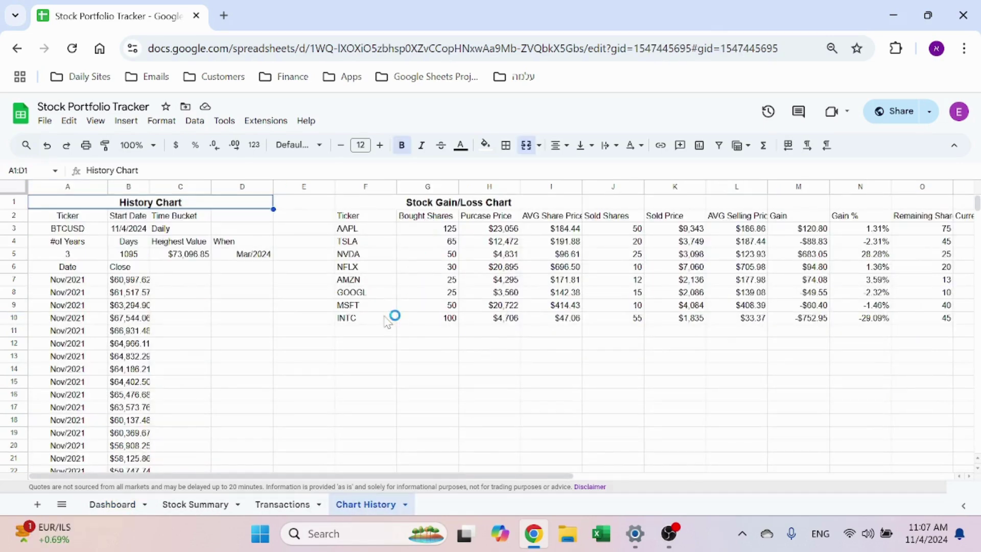
{"action": "left_click_drag", "start_coordinate": [376, 233], "coordinate": [384, 221]}
{"action": "left_click", "coordinate": [384, 220]}
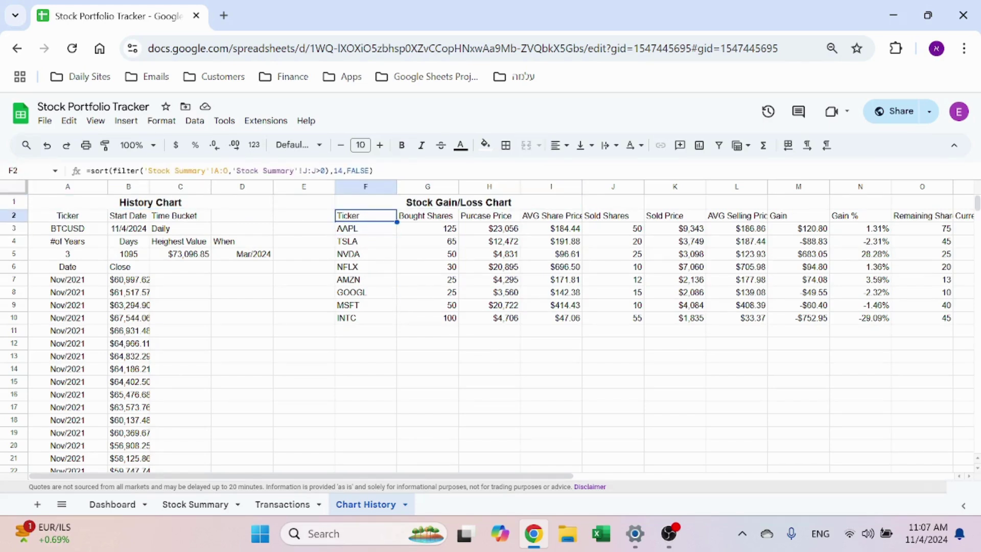
Compare the Stock Summary data with the Stock Gain/Loss Chart table and its F2 formula, through to the Total Gain % column
{"action": "left_click", "coordinate": [192, 504]}
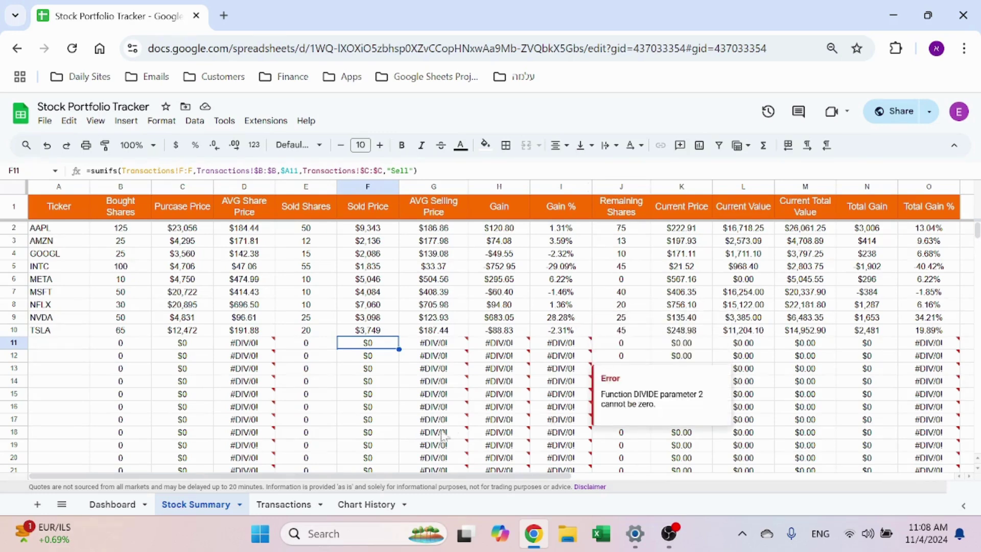
{"action": "left_click", "coordinate": [356, 506]}
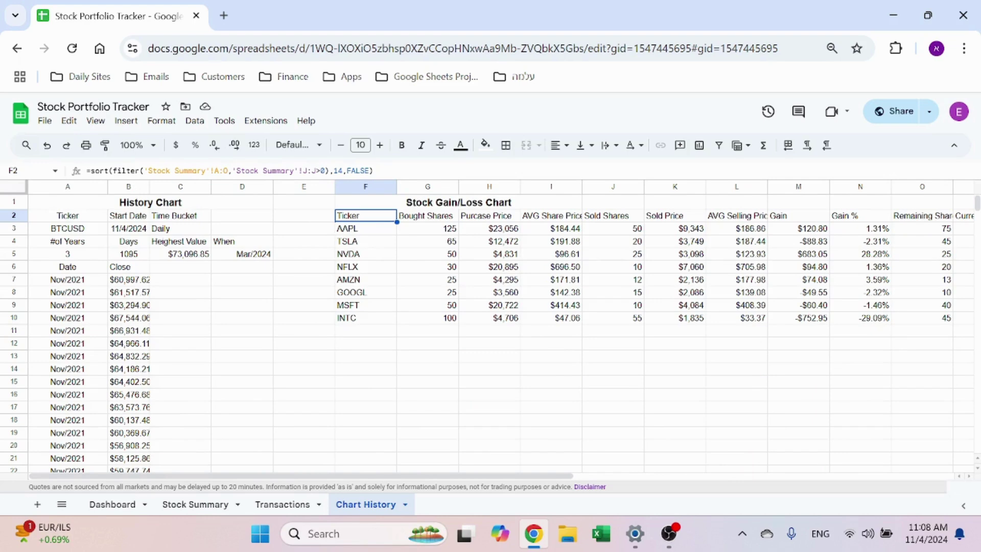
{"action": "left_click", "coordinate": [91, 170]}
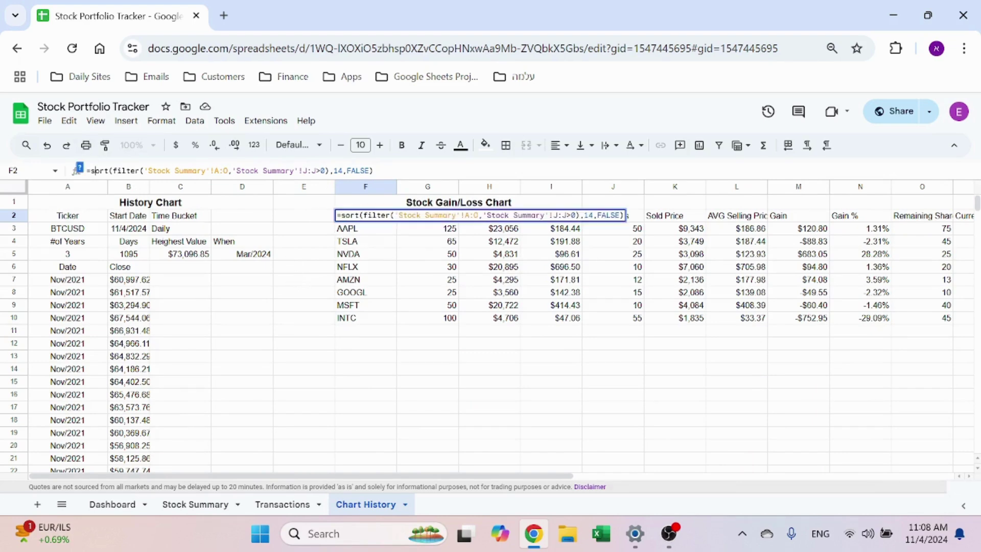
{"action": "key", "text": "Escape"}
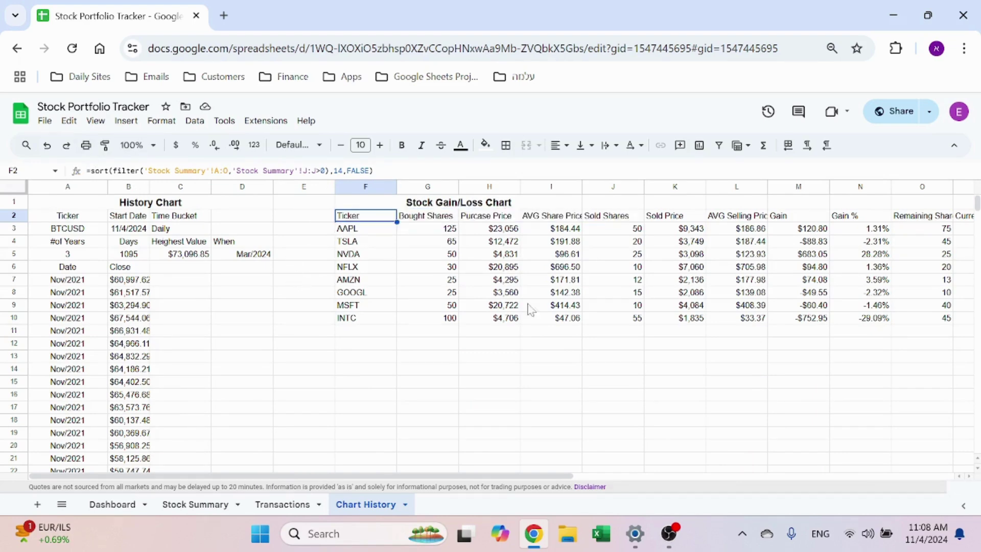
{"action": "left_click_drag", "start_coordinate": [566, 476], "coordinate": [817, 476]}
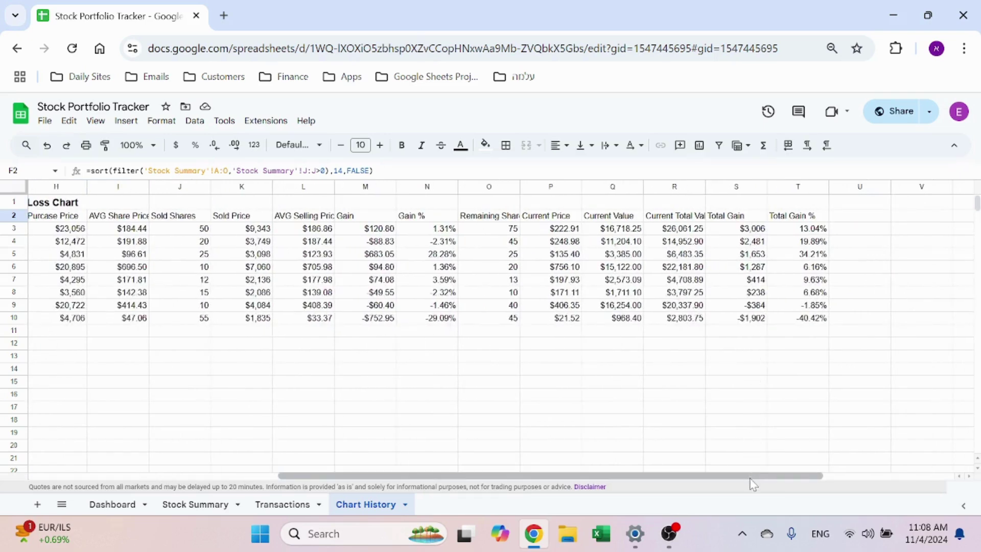
{"action": "left_click_drag", "start_coordinate": [751, 476], "coordinate": [500, 476]}
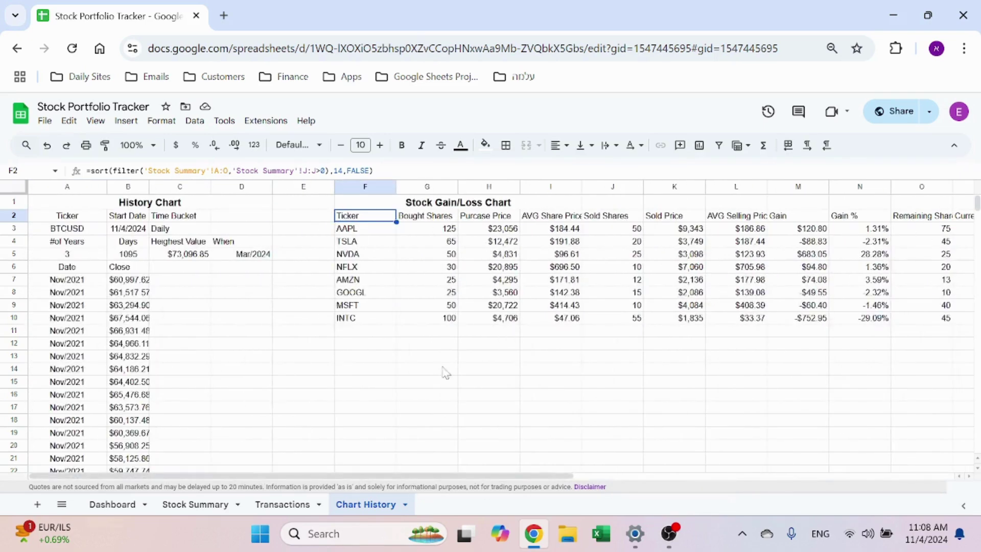
Insert a chart from the Stock Gain/Loss Chart table, range F2:T10, on the Chart History sheet
{"action": "left_click", "coordinate": [350, 407]}
{"action": "left_click_drag", "start_coordinate": [370, 221], "coordinate": [894, 320]}
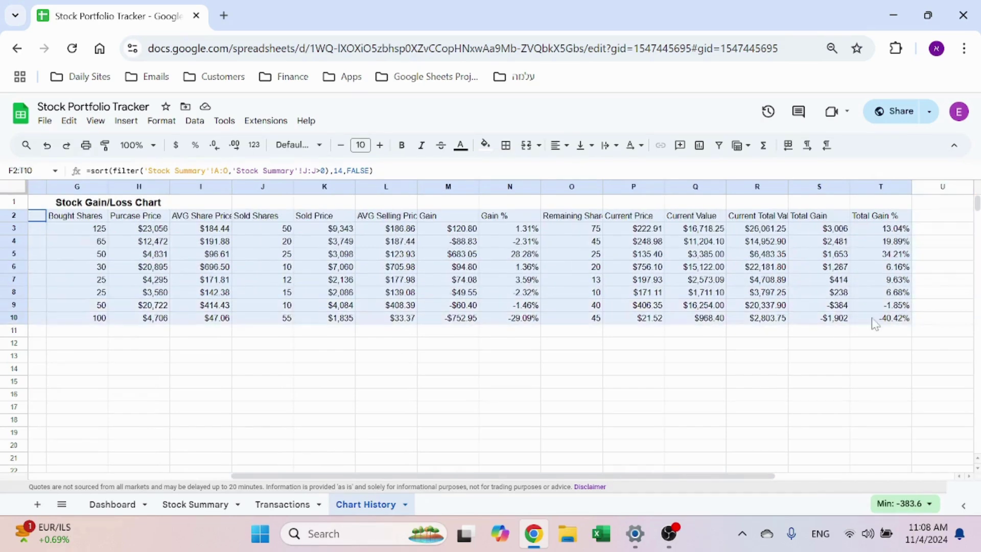
{"action": "left_click", "coordinate": [126, 120]}
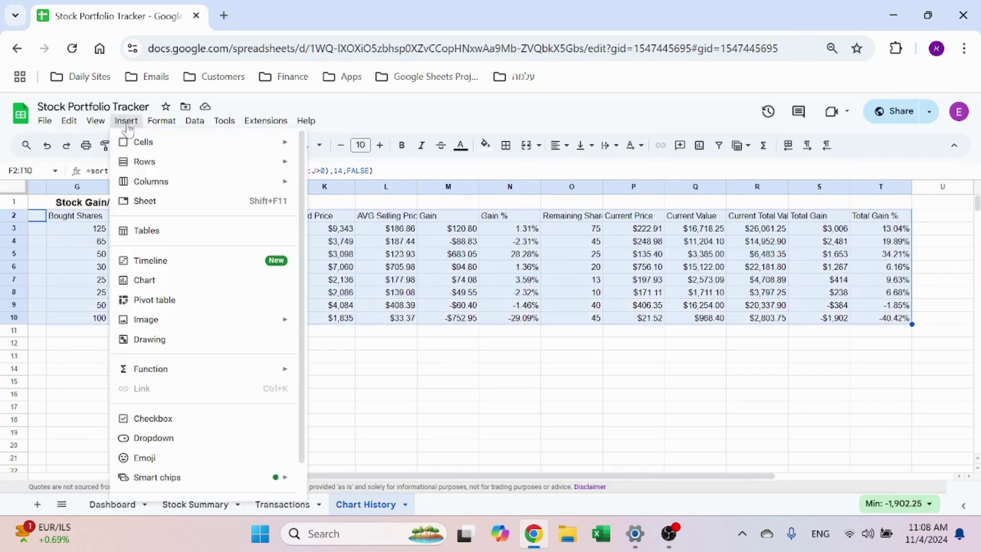
{"action": "left_click", "coordinate": [153, 281]}
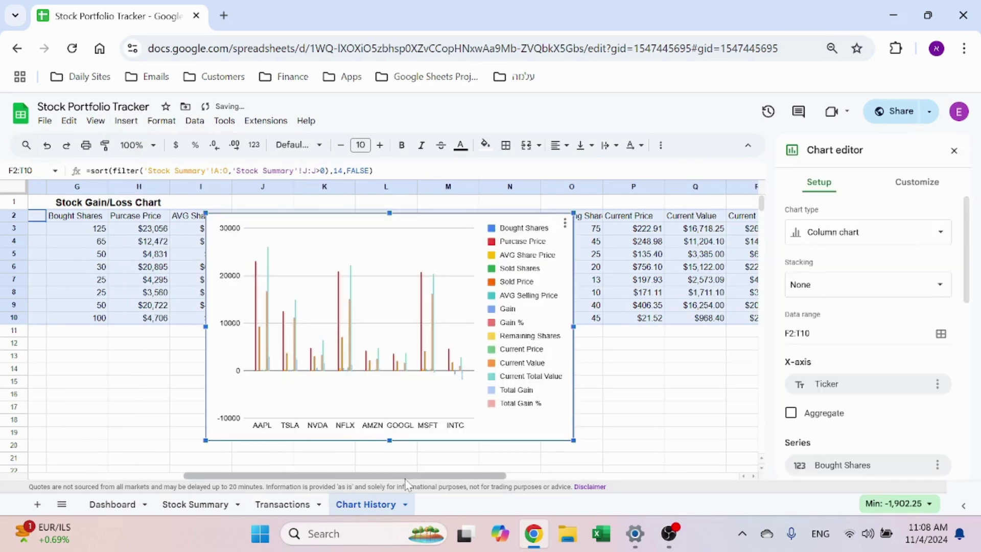
Remove all the chart's default series and add only Total Gain and Total Gain % as series
{"action": "scroll", "coordinate": [900, 403], "scroll_direction": "down", "scroll_amount": 3}
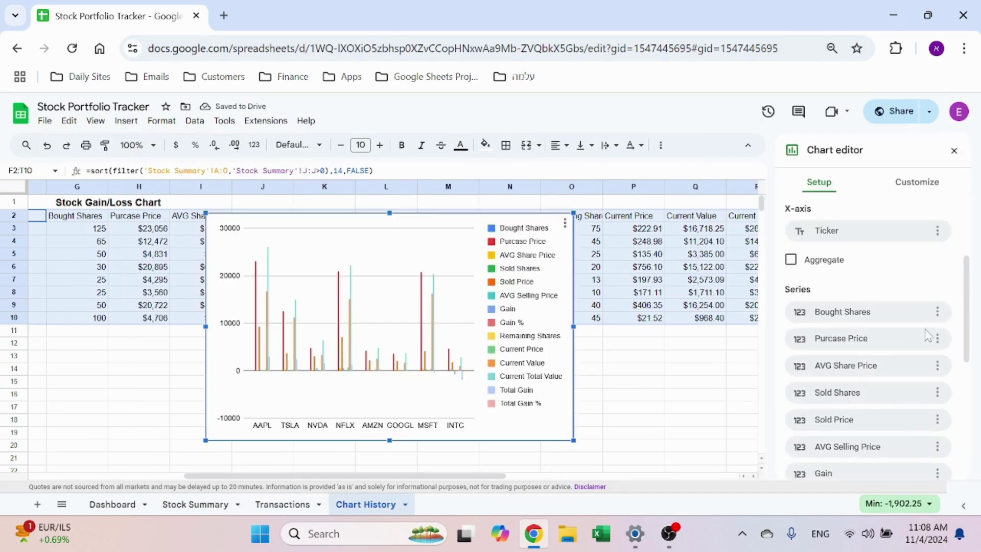
{"action": "left_click", "coordinate": [937, 312]}
{"action": "left_click", "coordinate": [915, 357]}
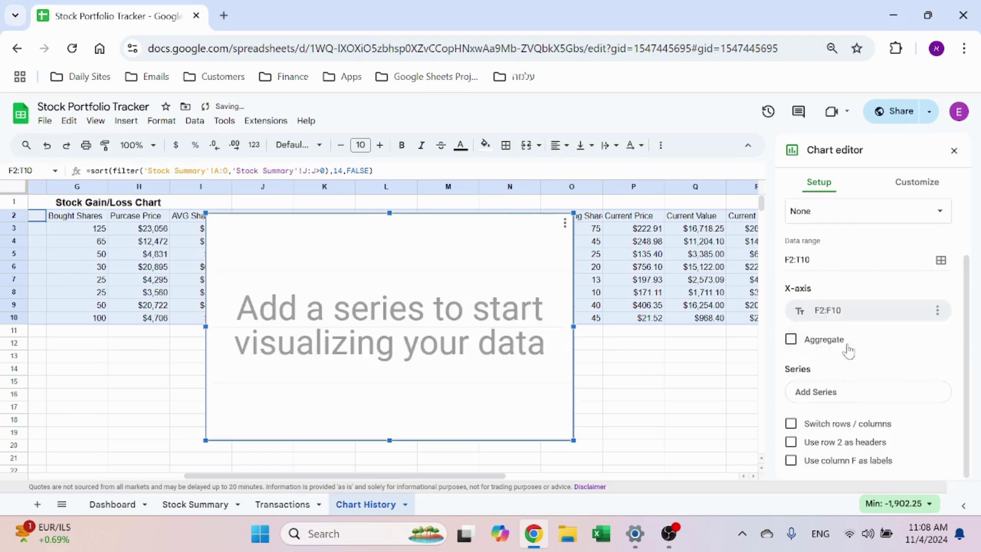
{"action": "left_click", "coordinate": [833, 401]}
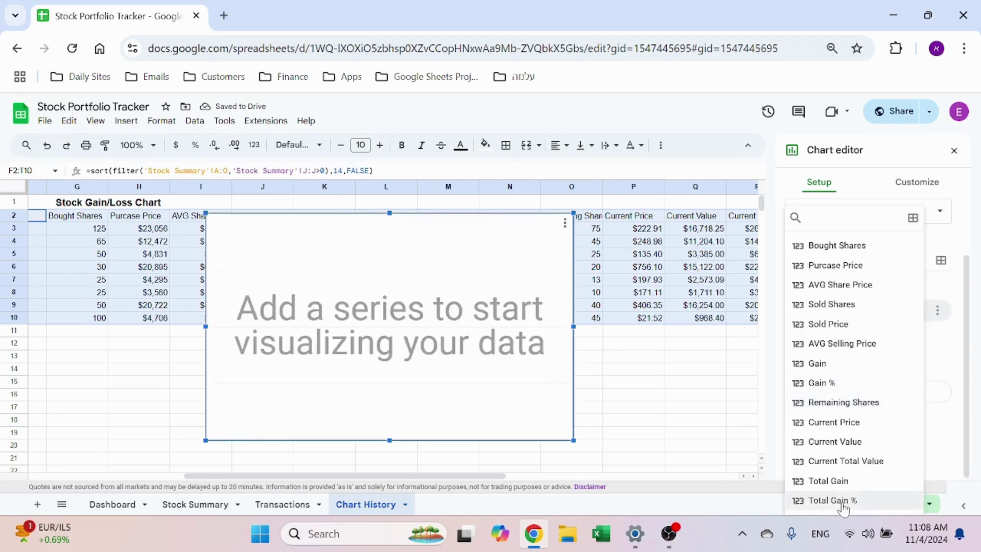
{"action": "left_click", "coordinate": [843, 480]}
{"action": "left_click", "coordinate": [816, 418]}
{"action": "left_click", "coordinate": [838, 390]}
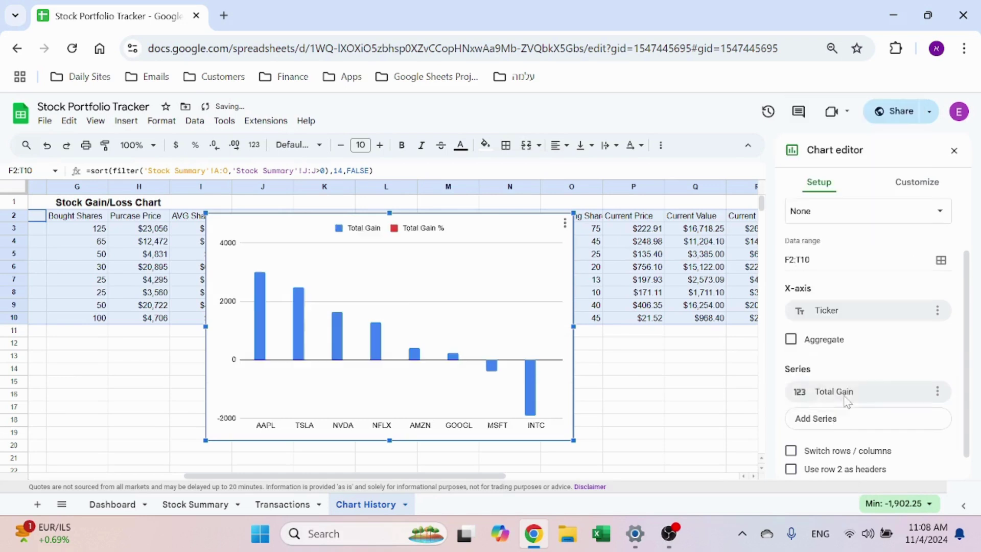
Change the chart type to a combo chart with stacking set to None
{"action": "scroll", "coordinate": [889, 376], "scroll_direction": "up", "scroll_amount": 2}
{"action": "left_click", "coordinate": [907, 239]}
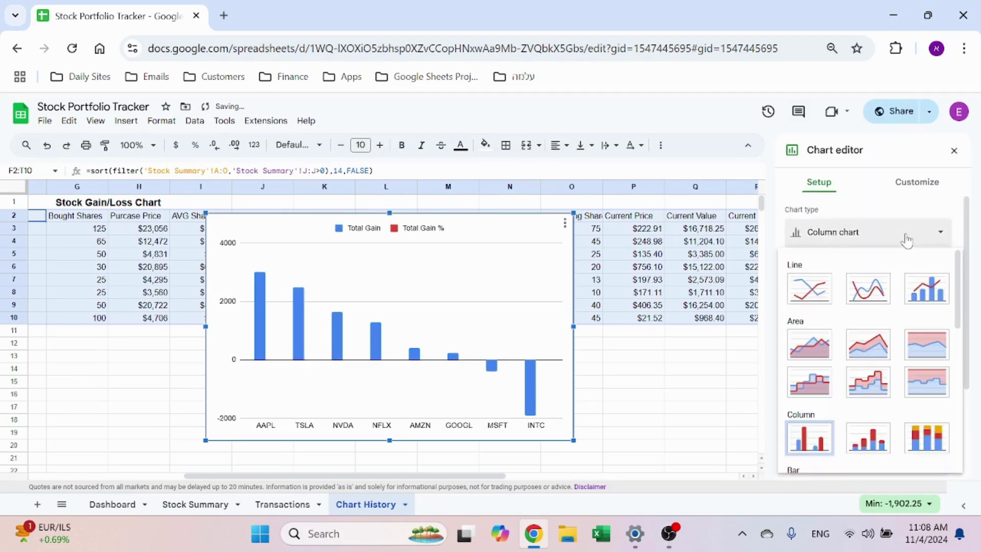
{"action": "left_click", "coordinate": [925, 282]}
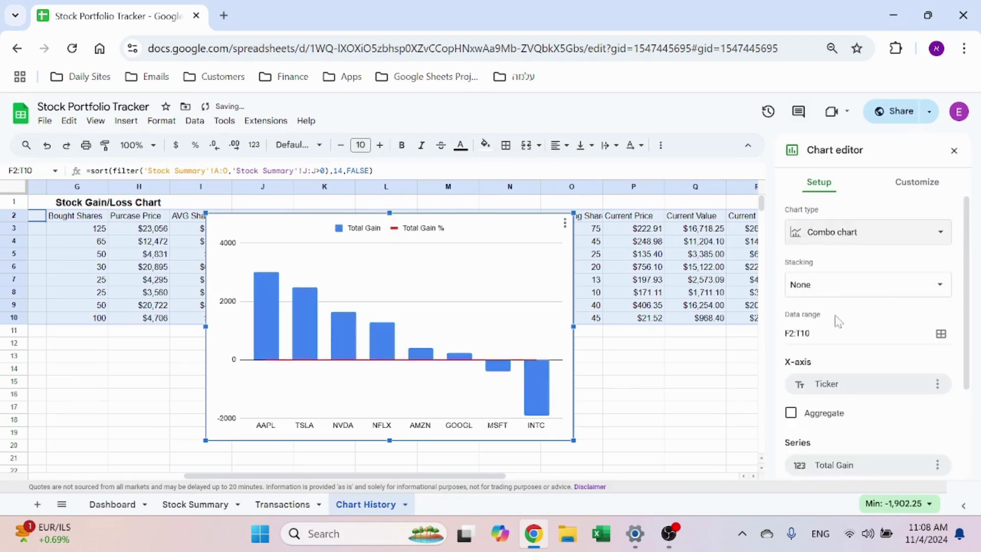
{"action": "left_click", "coordinate": [846, 287]}
{"action": "left_click", "coordinate": [872, 279]}
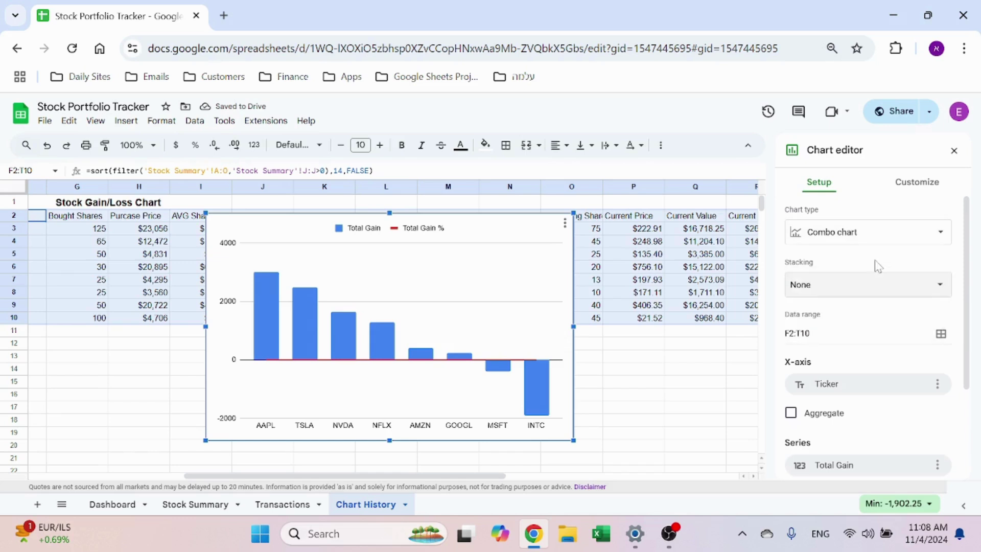
{"action": "scroll", "coordinate": [877, 264], "scroll_direction": "down", "scroll_amount": 3}
{"action": "scroll", "coordinate": [878, 266], "scroll_direction": "up", "scroll_amount": 3}
Plot the Total Gain % series on the right axis of the combo chart
{"action": "left_click", "coordinate": [918, 182]}
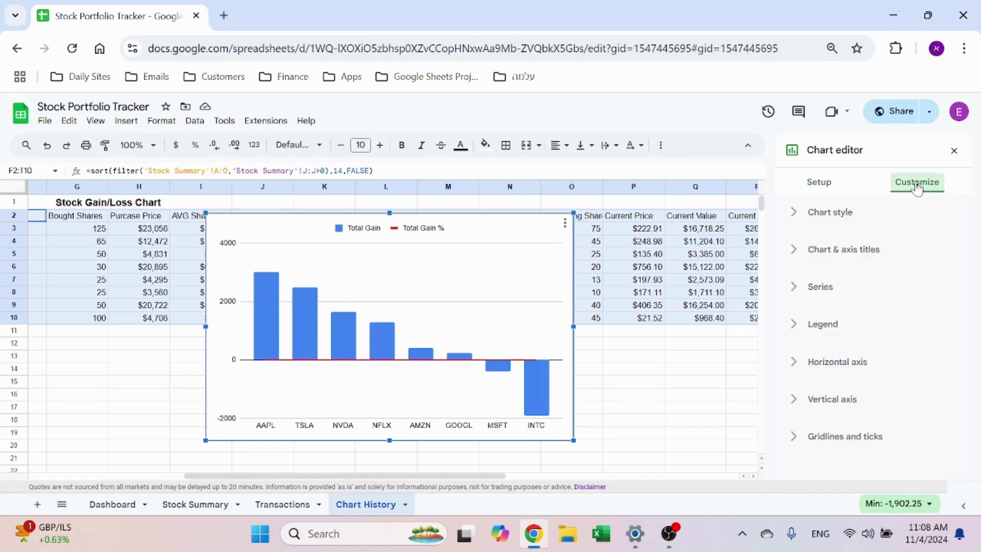
{"action": "left_click", "coordinate": [837, 284]}
{"action": "left_click", "coordinate": [871, 256]}
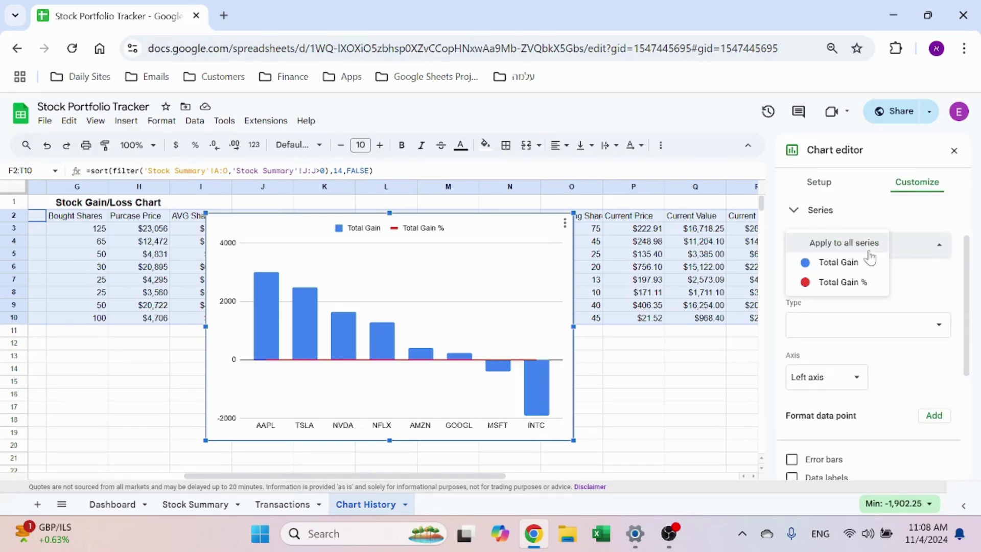
{"action": "left_click", "coordinate": [848, 283]}
{"action": "scroll", "coordinate": [850, 286], "scroll_direction": "down", "scroll_amount": 2}
{"action": "scroll", "coordinate": [852, 286], "scroll_direction": "up", "scroll_amount": 1}
{"action": "scroll", "coordinate": [852, 286], "scroll_direction": "down", "scroll_amount": 3}
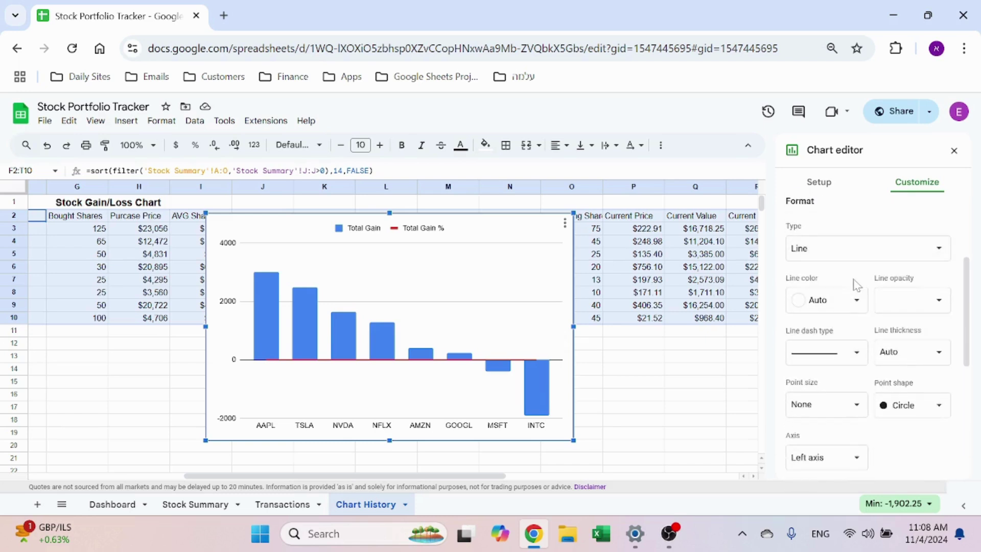
{"action": "left_click", "coordinate": [847, 384]}
{"action": "left_click", "coordinate": [828, 398]}
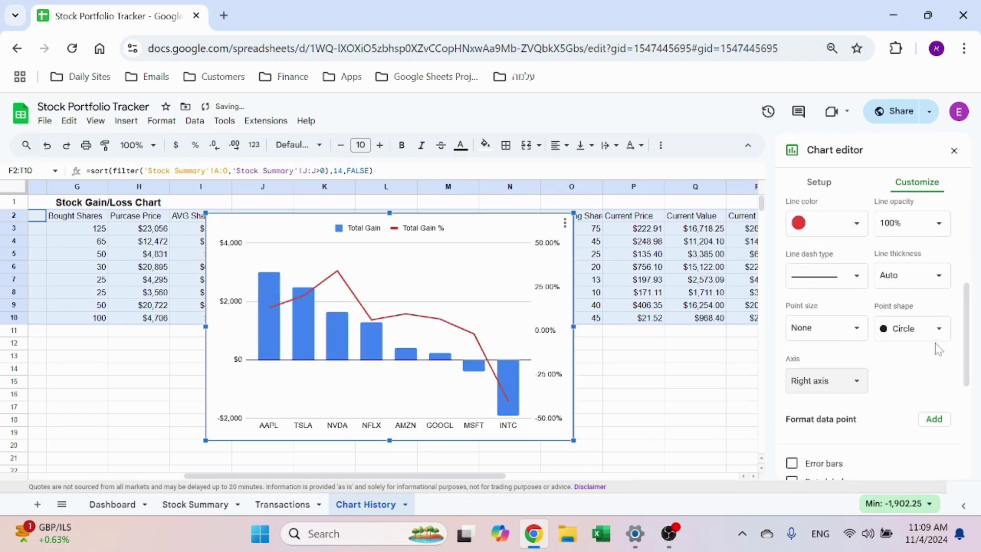
Show Total Gain % as circle points only, with point size 7px, a dashed line type and line thickness 0px
{"action": "scroll", "coordinate": [880, 438], "scroll_direction": "up", "scroll_amount": 2}
{"action": "left_click", "coordinate": [827, 405]}
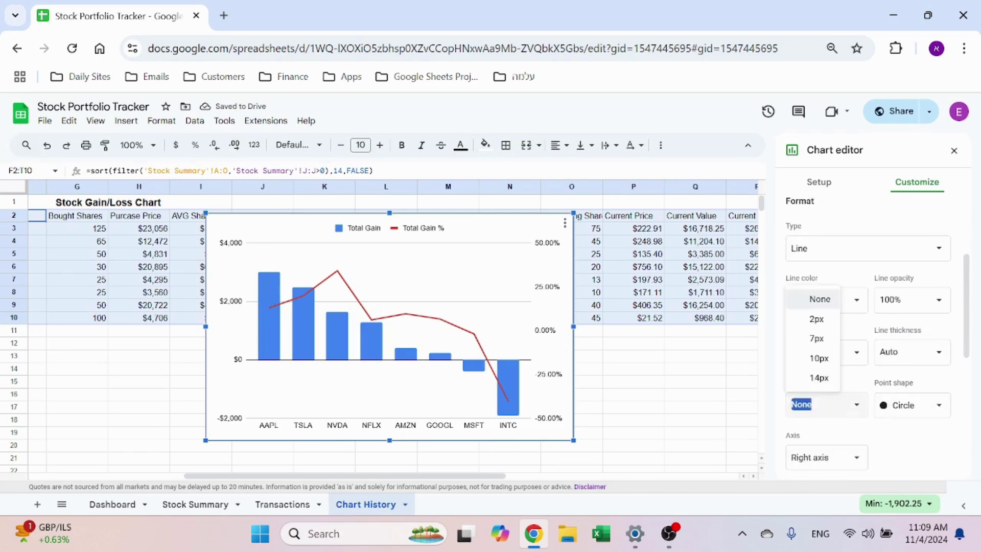
{"action": "left_click", "coordinate": [817, 320]}
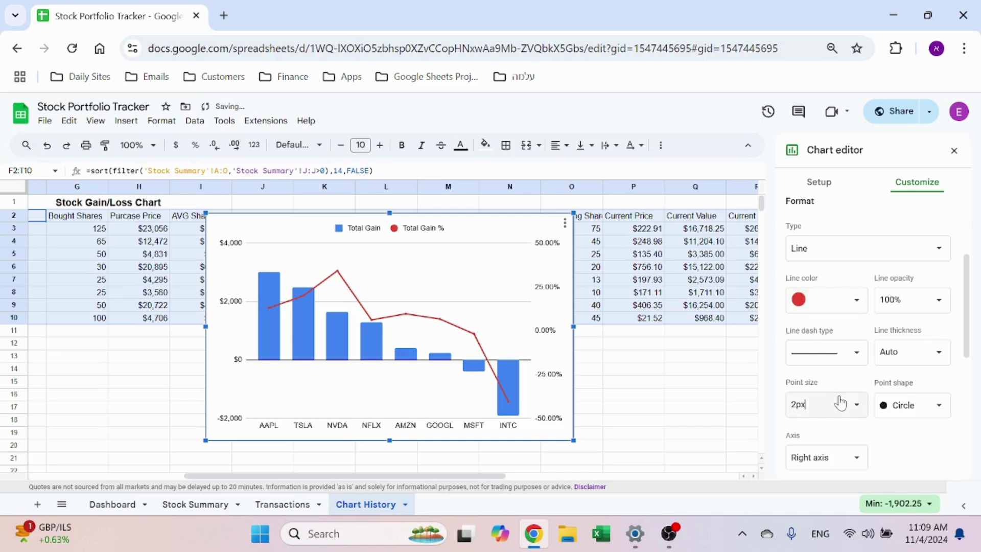
{"action": "left_click", "coordinate": [853, 412]}
{"action": "left_click", "coordinate": [817, 355]}
{"action": "left_click", "coordinate": [869, 353]}
{"action": "left_click", "coordinate": [934, 327]}
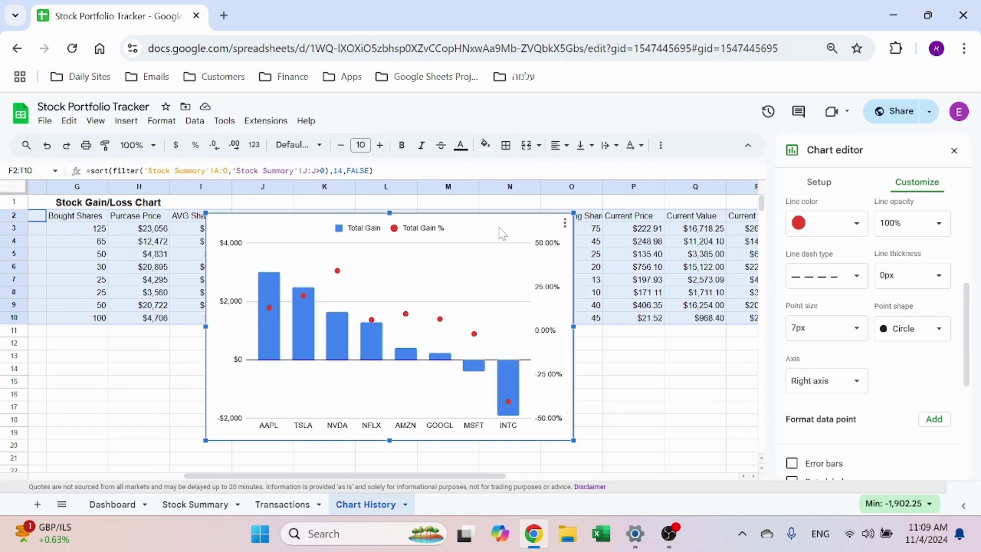
{"action": "left_click", "coordinate": [115, 504]}
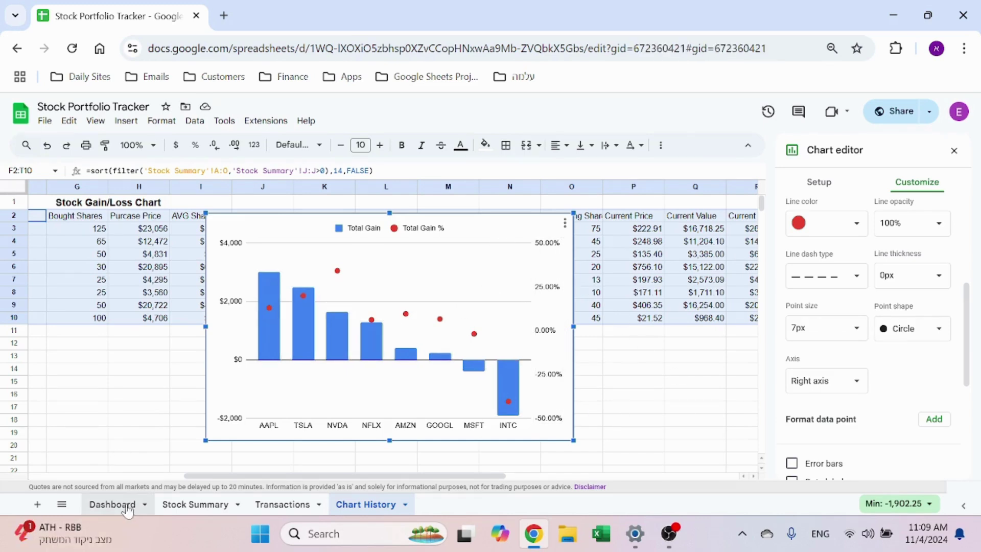
{"action": "scroll", "coordinate": [299, 337], "scroll_direction": "down", "scroll_amount": 8}
{"action": "left_click", "coordinate": [299, 340]}
{"action": "type", "text": "=GOOGLEFINANCE(B2,\"price\",A2)"}
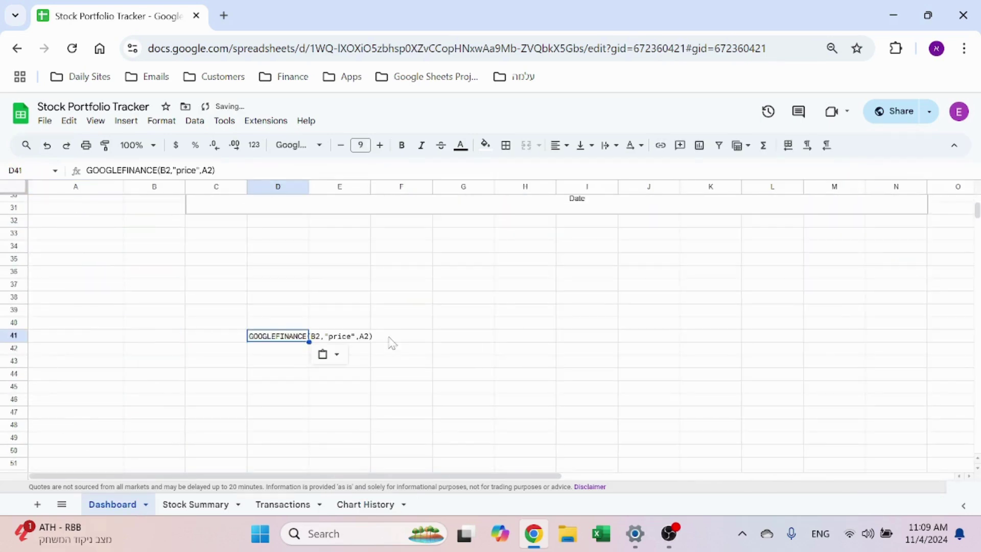
{"action": "key", "text": "Page_Down"}
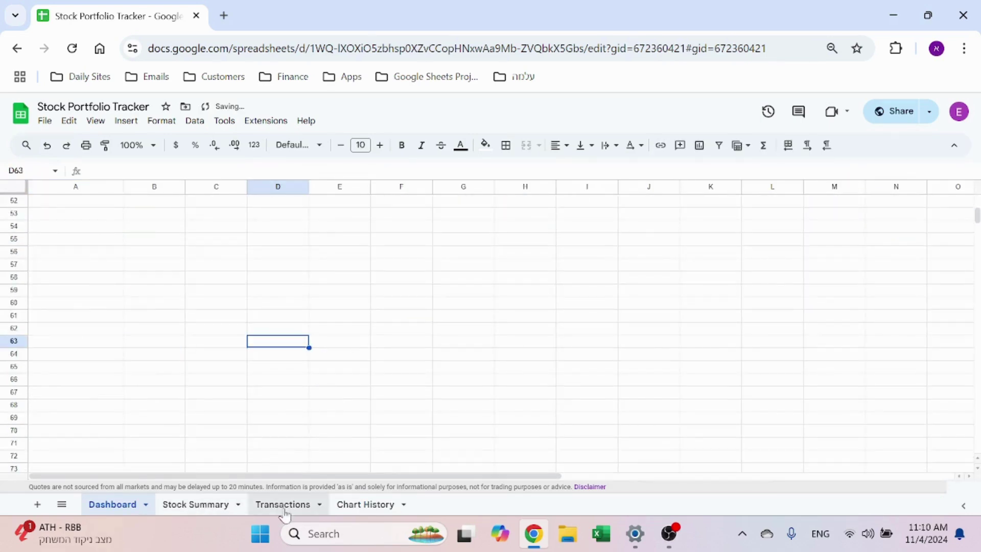
{"action": "left_click", "coordinate": [366, 504]}
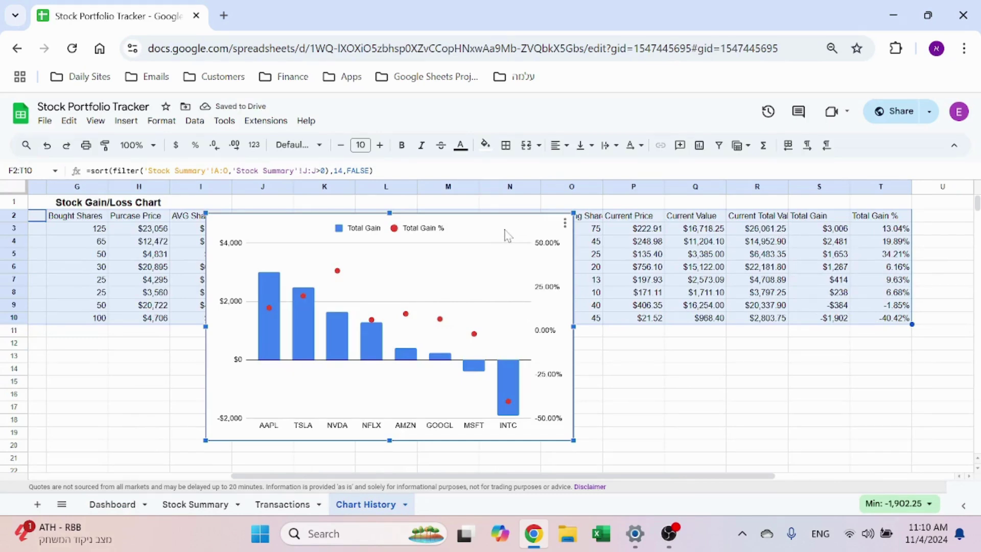
{"action": "left_click", "coordinate": [114, 505]}
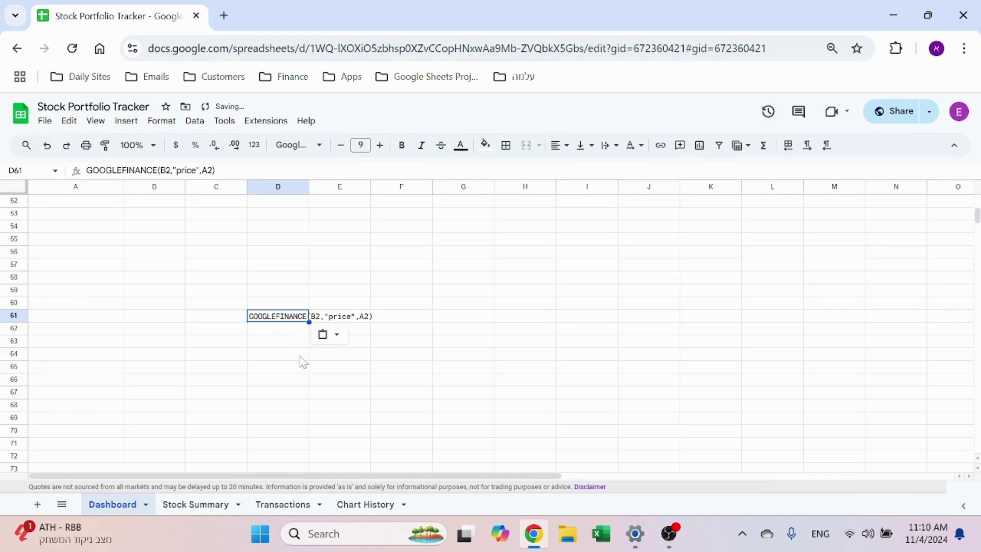
{"action": "key", "text": "Delete"}
{"action": "left_click", "coordinate": [366, 504]}
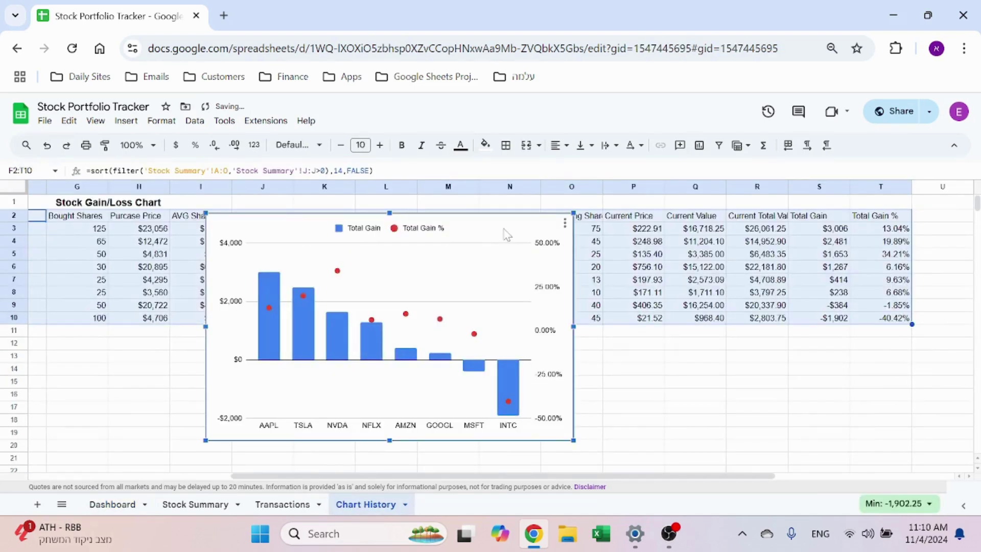
{"action": "left_click", "coordinate": [113, 505]}
{"action": "left_click", "coordinate": [265, 305]}
{"action": "type", "text": "GOOGLEFINANCE(B2,\"price\",A2)"}
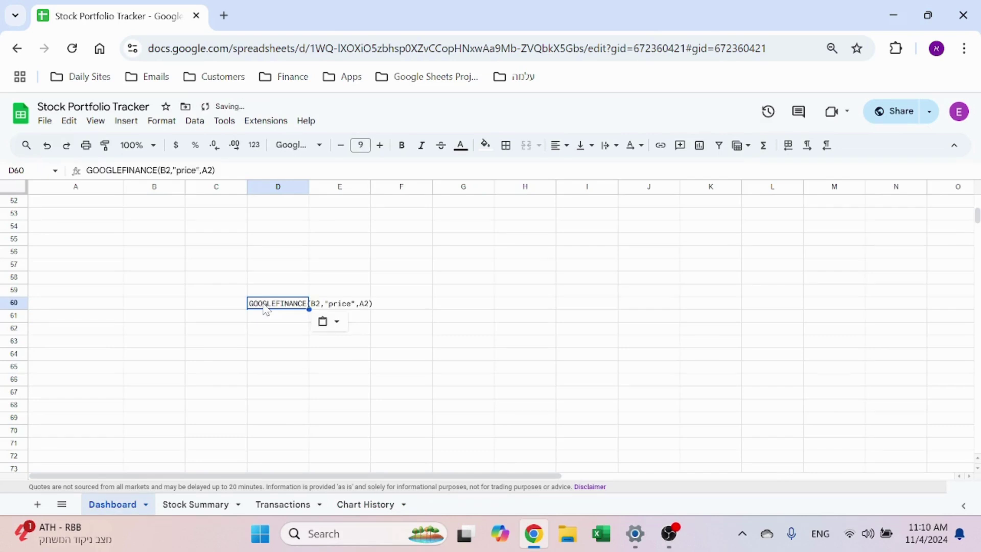
{"action": "key", "text": "Delete"}
Copy the Total Gain combo chart from the Chart History sheet and paste it on the Dashboard at about row 58
{"action": "left_click", "coordinate": [366, 504]}
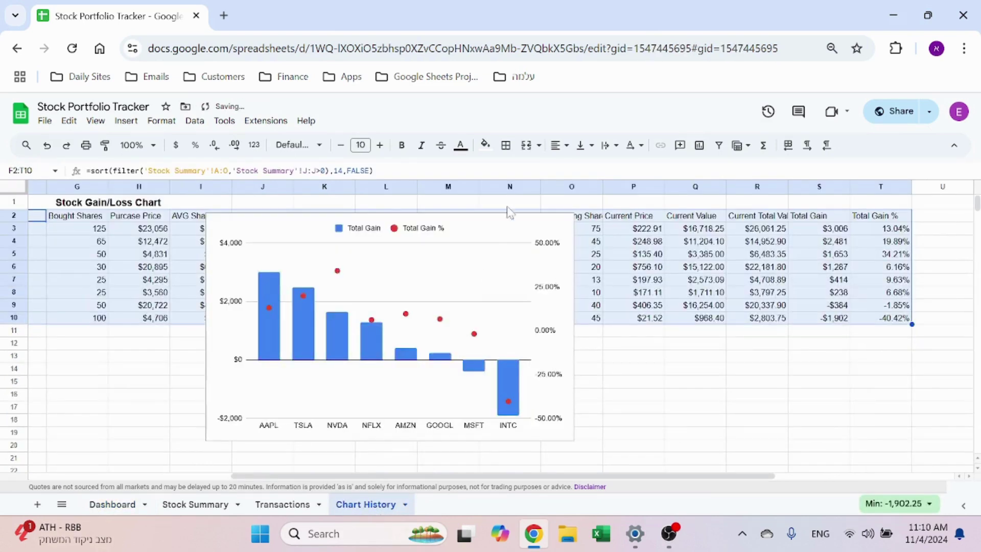
{"action": "left_click", "coordinate": [564, 223]}
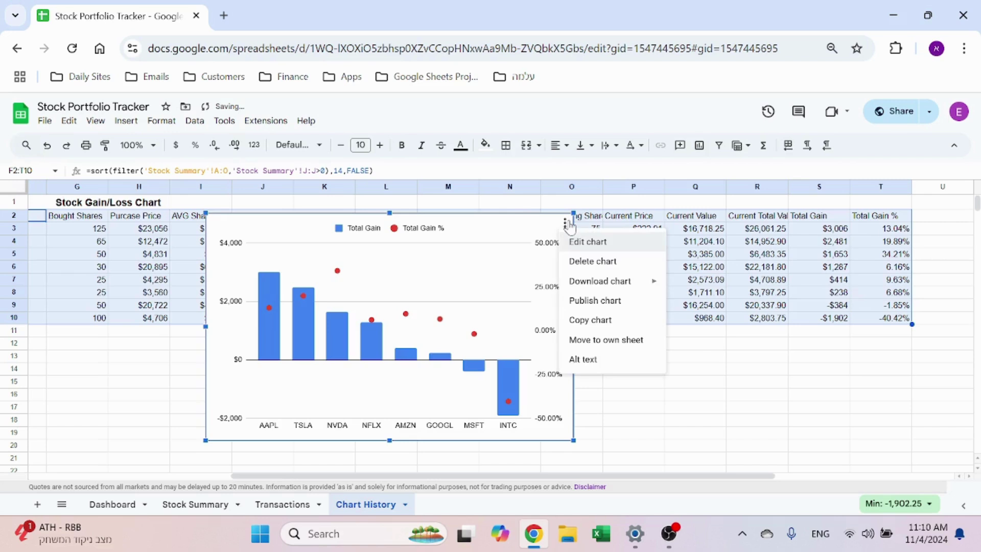
{"action": "left_click", "coordinate": [546, 231]}
{"action": "left_click", "coordinate": [556, 221]}
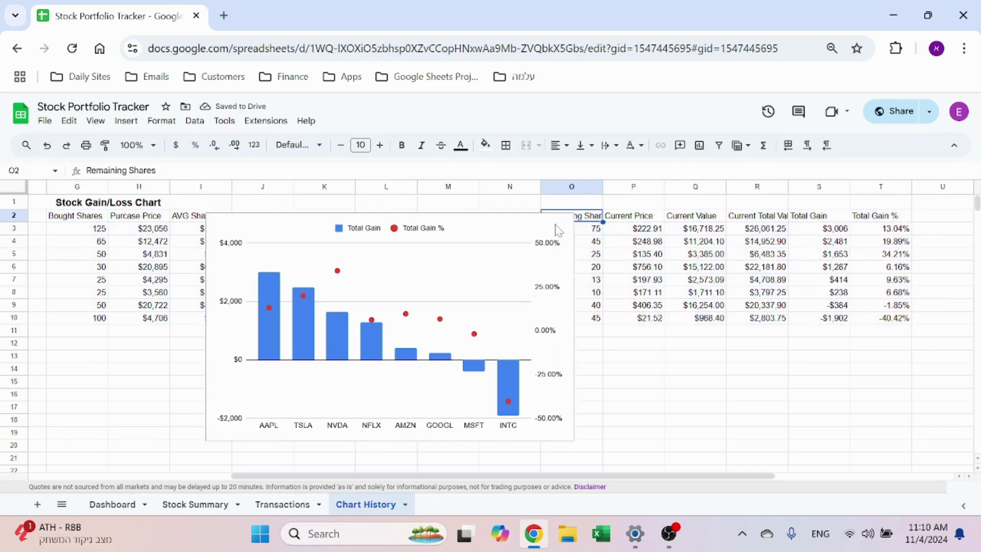
{"action": "right_click", "coordinate": [558, 230]}
{"action": "left_click", "coordinate": [593, 319]}
{"action": "left_click", "coordinate": [125, 506]}
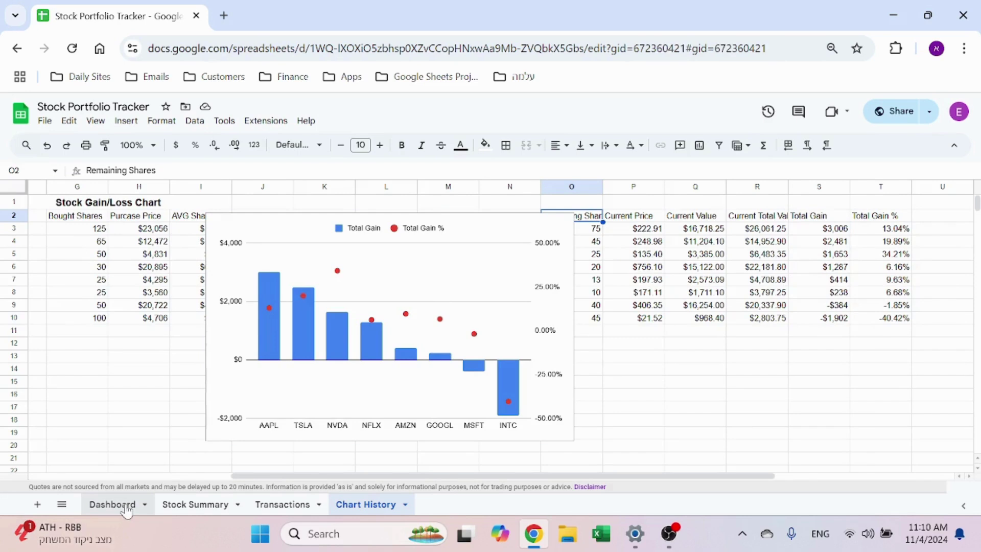
{"action": "left_click", "coordinate": [262, 287]}
{"action": "key", "text": "ctrl+v"}
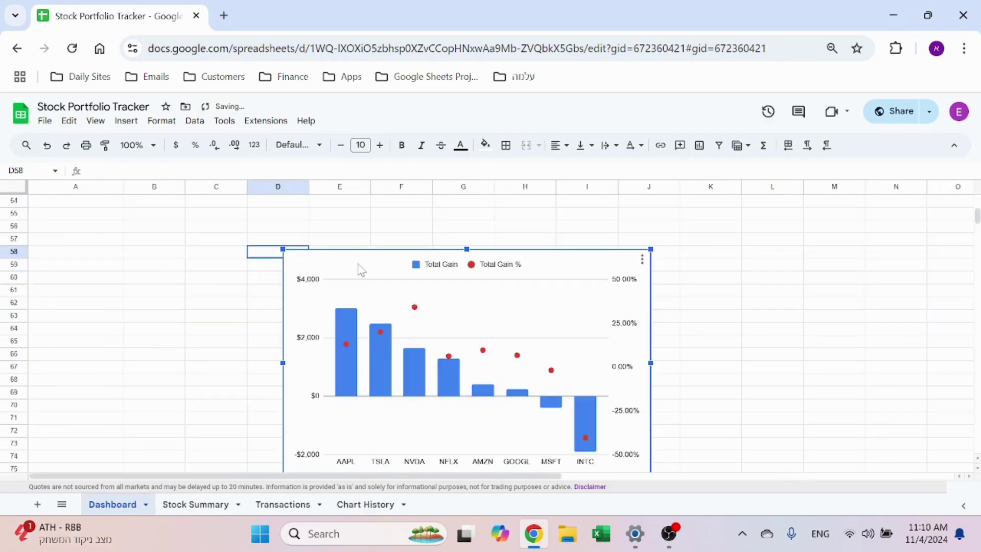
Add the chart title "My Portfolio" to the pasted Total Gain combo chart on the Dashboard
{"action": "left_click", "coordinate": [615, 233]}
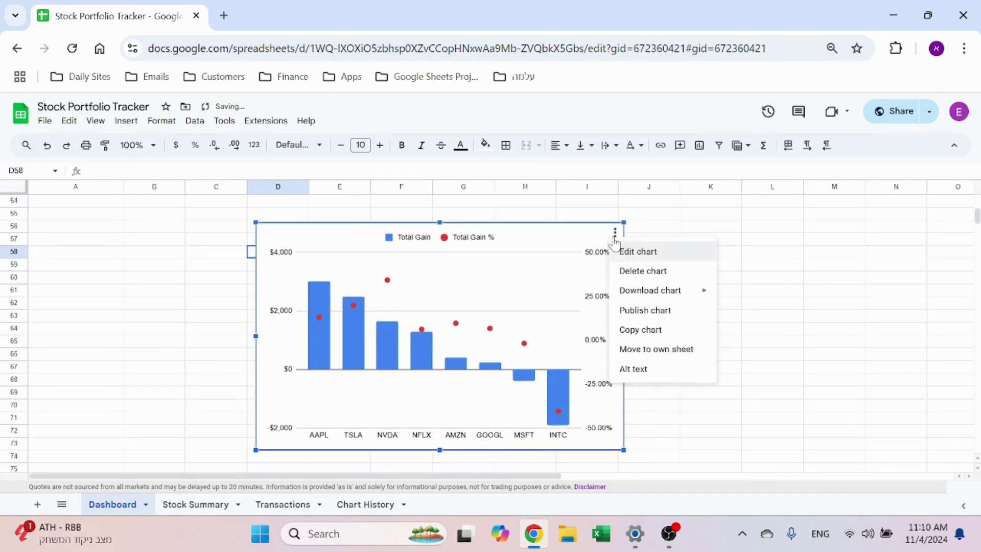
{"action": "left_click", "coordinate": [633, 250]}
{"action": "left_click", "coordinate": [933, 187]}
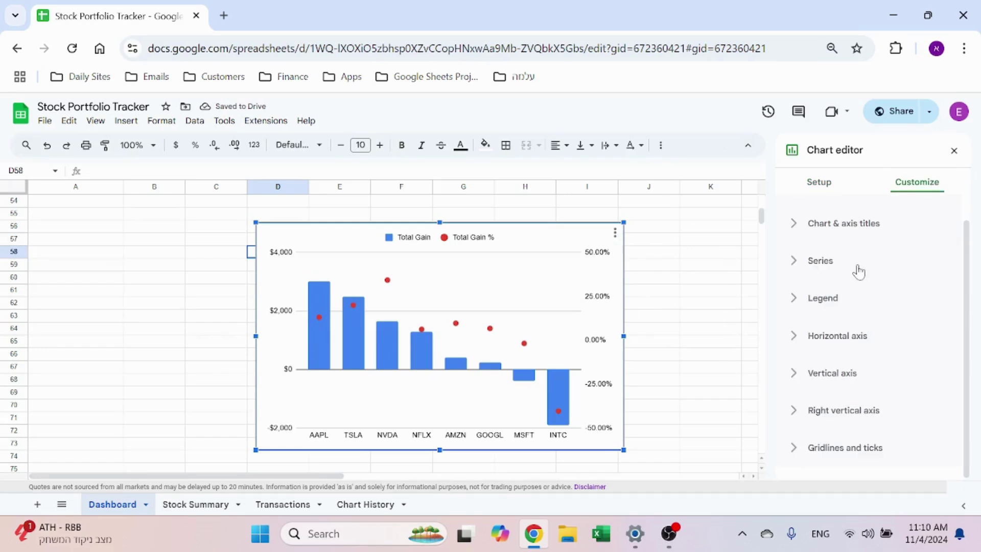
{"action": "left_click", "coordinate": [851, 221]}
{"action": "left_click", "coordinate": [848, 309]}
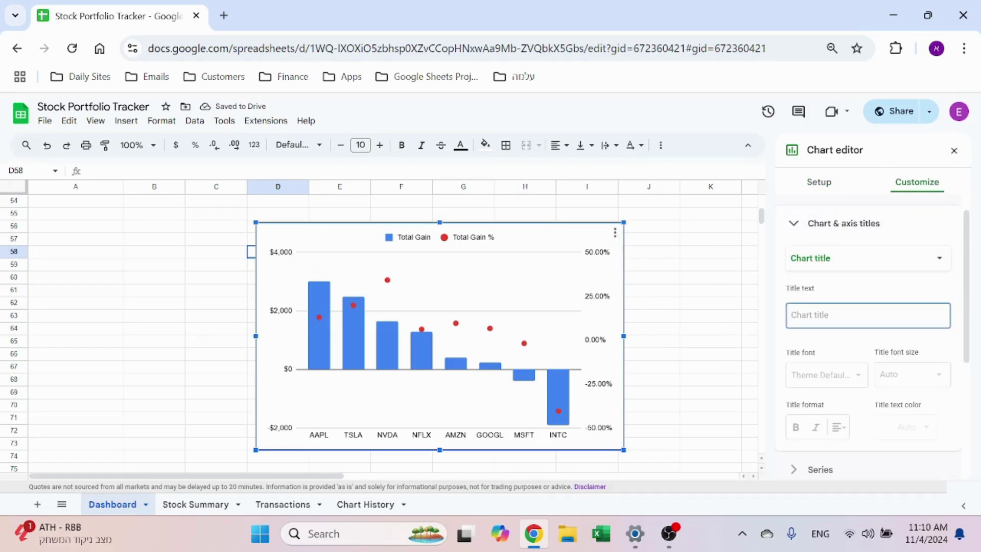
{"action": "type", "text": "My Po"}
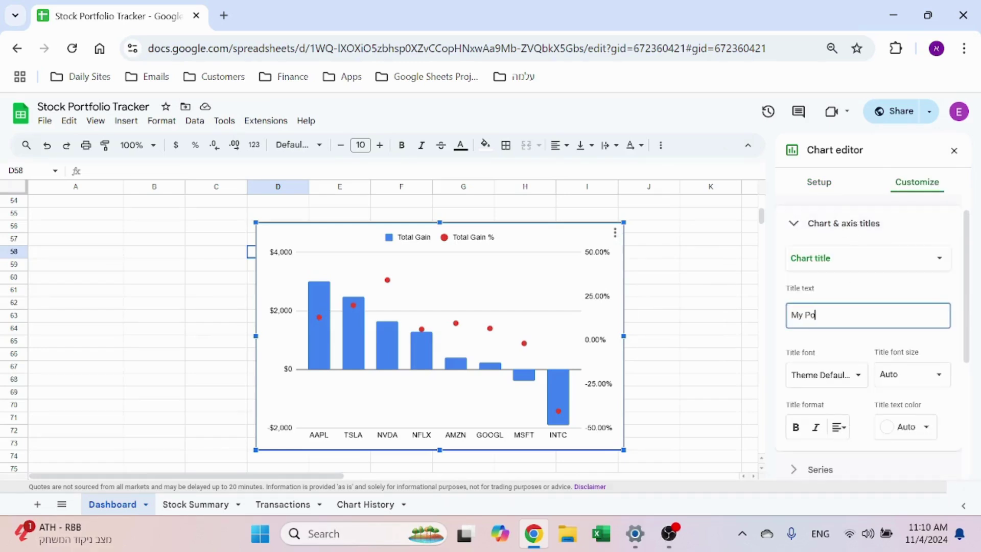
{"action": "type", "text": "rtfolio"}
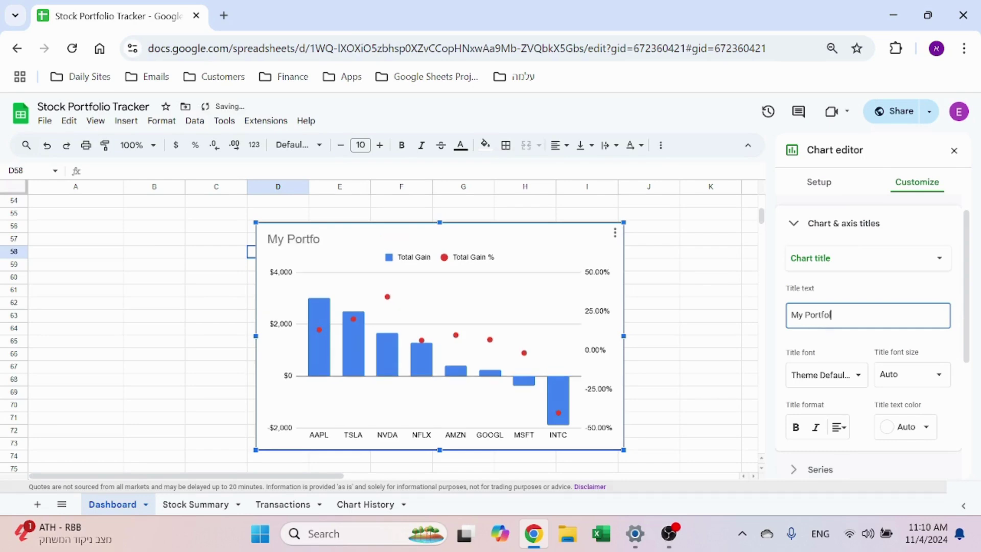
{"action": "left_click", "coordinate": [875, 262]}
{"action": "left_click", "coordinate": [880, 256]}
{"action": "left_click", "coordinate": [879, 235]}
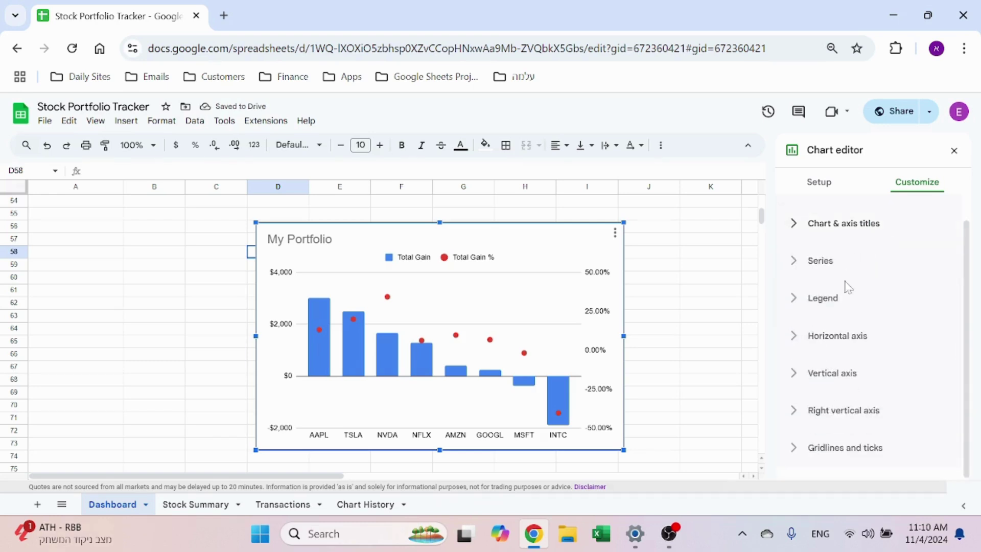
Set the legend position of the My Portfolio chart to Bottom
{"action": "left_click", "coordinate": [844, 305]}
{"action": "left_click", "coordinate": [832, 359]}
{"action": "left_click", "coordinate": [824, 247]}
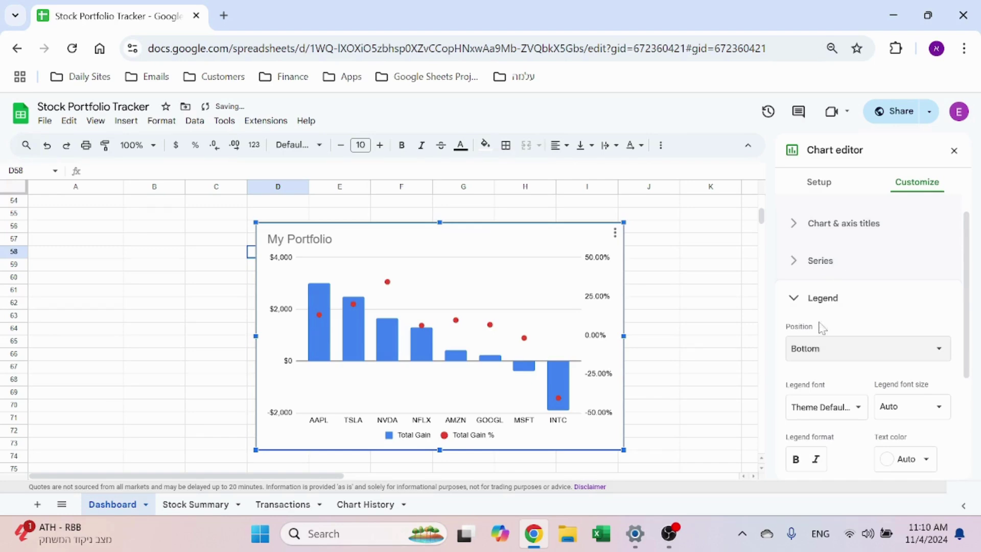
{"action": "left_click", "coordinate": [824, 302]}
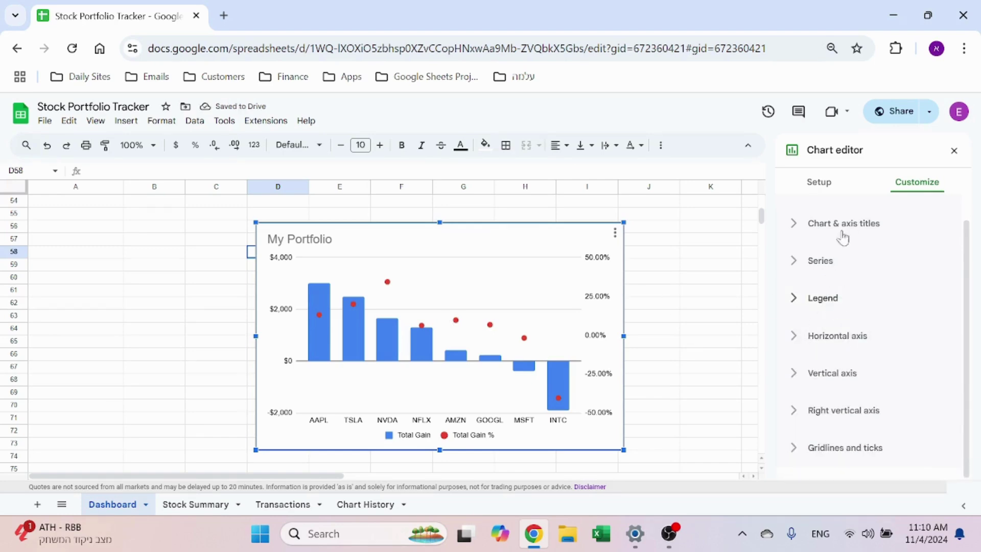
Try data labels on all series of the My Portfolio chart, and turn them off again
{"action": "left_click", "coordinate": [820, 260]}
{"action": "scroll", "coordinate": [835, 261], "scroll_direction": "down", "scroll_amount": 2}
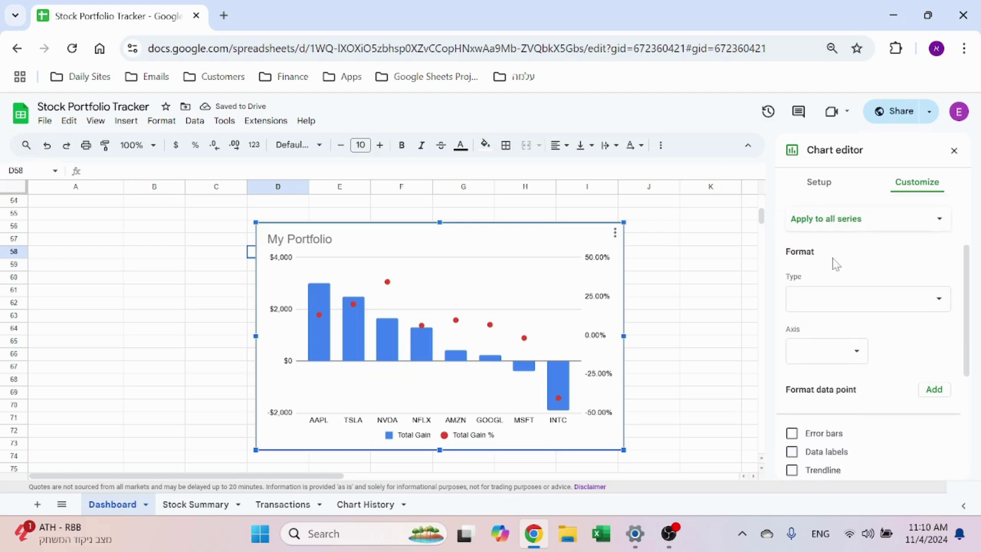
{"action": "left_click", "coordinate": [827, 453]}
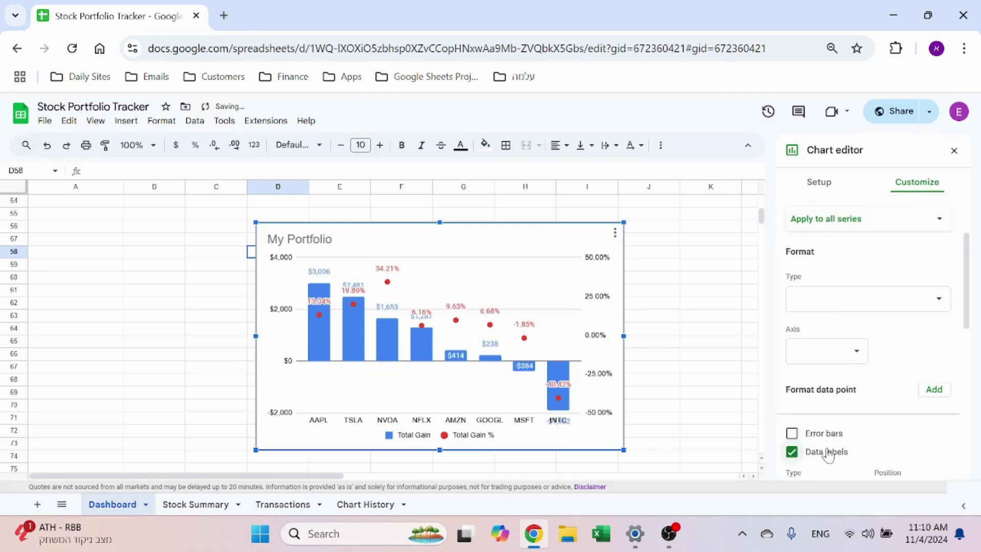
{"action": "left_click", "coordinate": [827, 454]}
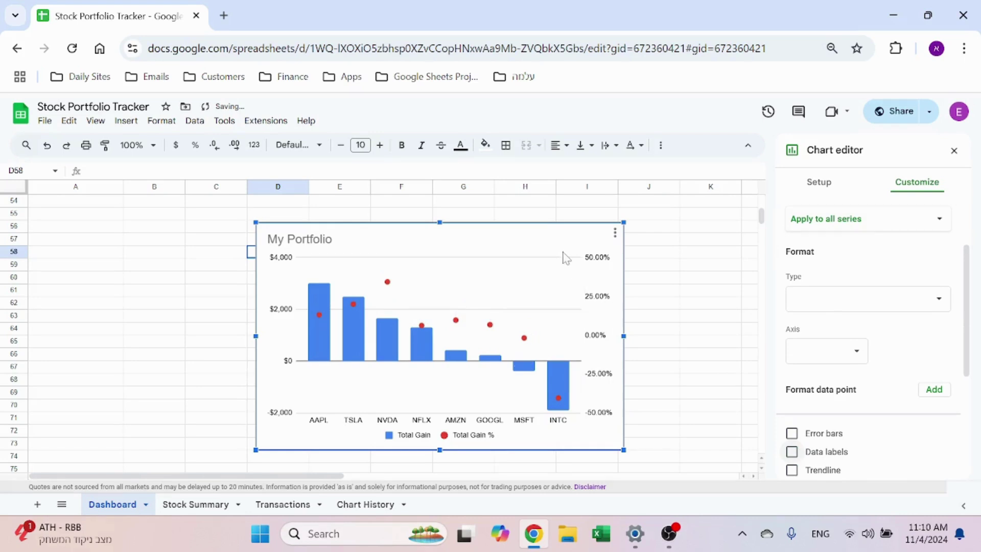
Delete the pasted My Portfolio combo chart from the Dashboard
{"action": "left_click", "coordinate": [583, 233]}
{"action": "key", "text": "Delete"}
Review the Dashboard's stock performance chart, the Stock Review block with its price trend chart, and the error on Purchase Price
{"action": "scroll", "coordinate": [688, 275], "scroll_direction": "up", "scroll_amount": 15}
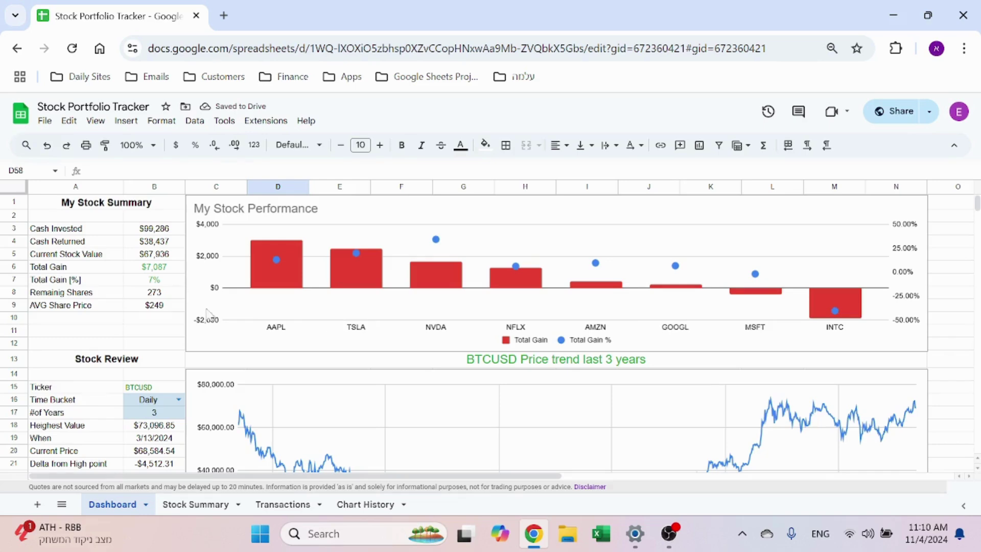
{"action": "scroll", "coordinate": [207, 313], "scroll_direction": "down", "scroll_amount": 5}
{"action": "scroll", "coordinate": [207, 309], "scroll_direction": "up", "scroll_amount": 2}
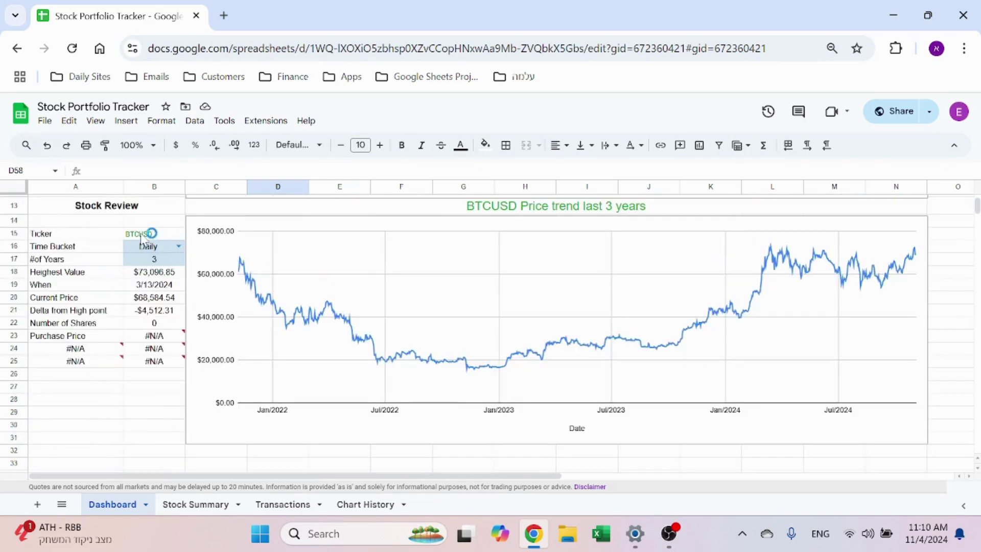
{"action": "mouse_move", "coordinate": [177, 338]}
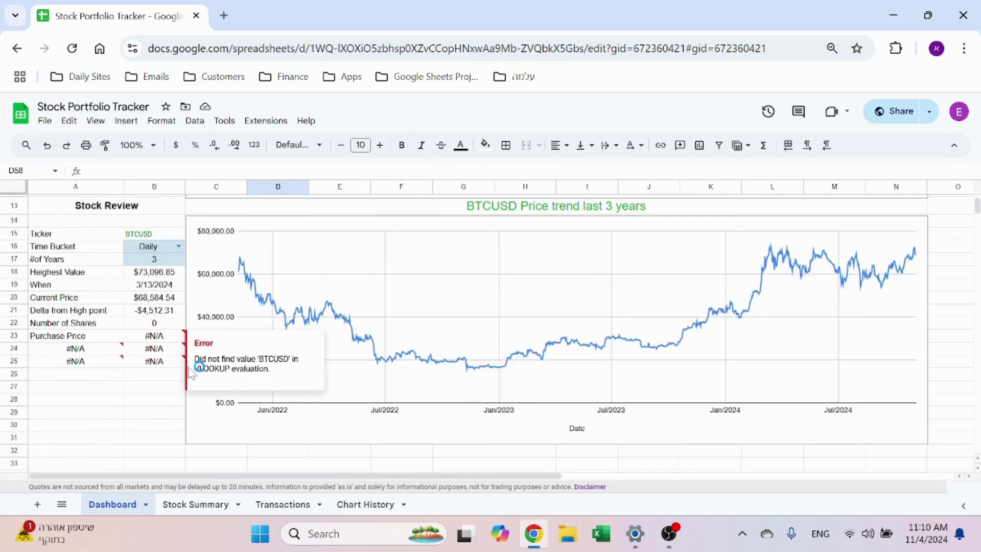
{"action": "left_click", "coordinate": [90, 427]}
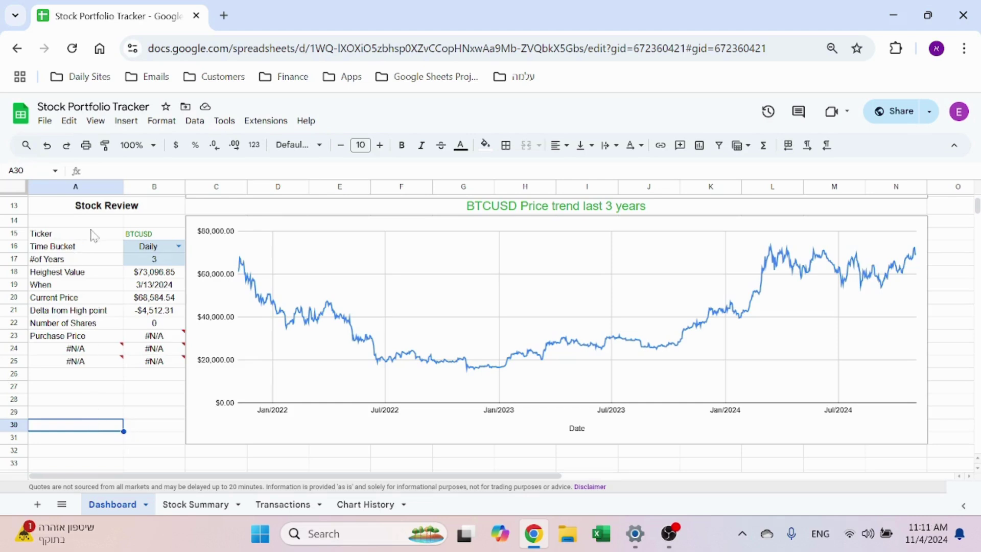
Try AAPL as the Stock Review ticker in B15, and undo the change
{"action": "left_click", "coordinate": [146, 236]}
{"action": "scroll", "coordinate": [119, 400], "scroll_direction": "up", "scroll_amount": 4}
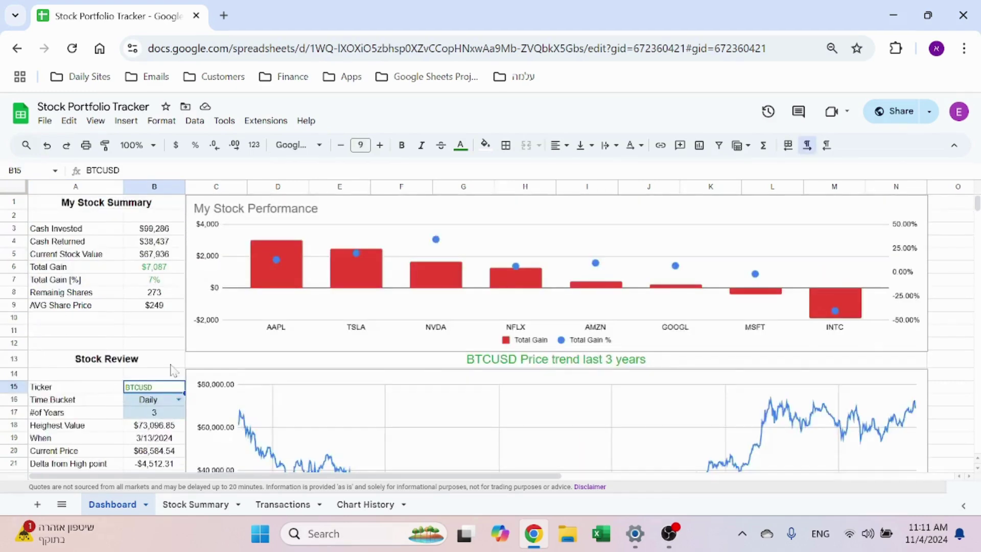
{"action": "scroll", "coordinate": [105, 368], "scroll_direction": "down", "scroll_amount": 6}
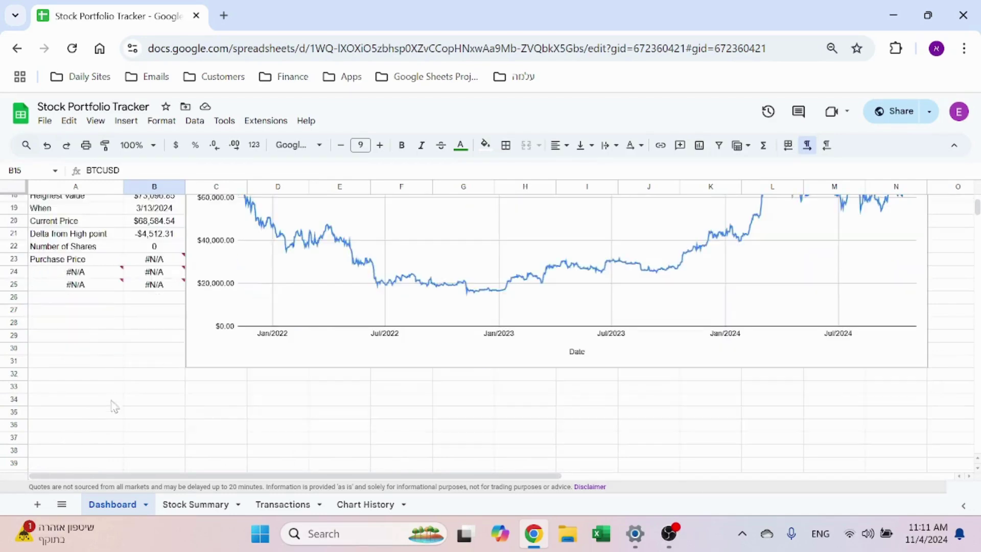
{"action": "scroll", "coordinate": [114, 411], "scroll_direction": "up", "scroll_amount": 4}
{"action": "scroll", "coordinate": [117, 411], "scroll_direction": "down", "scroll_amount": 2}
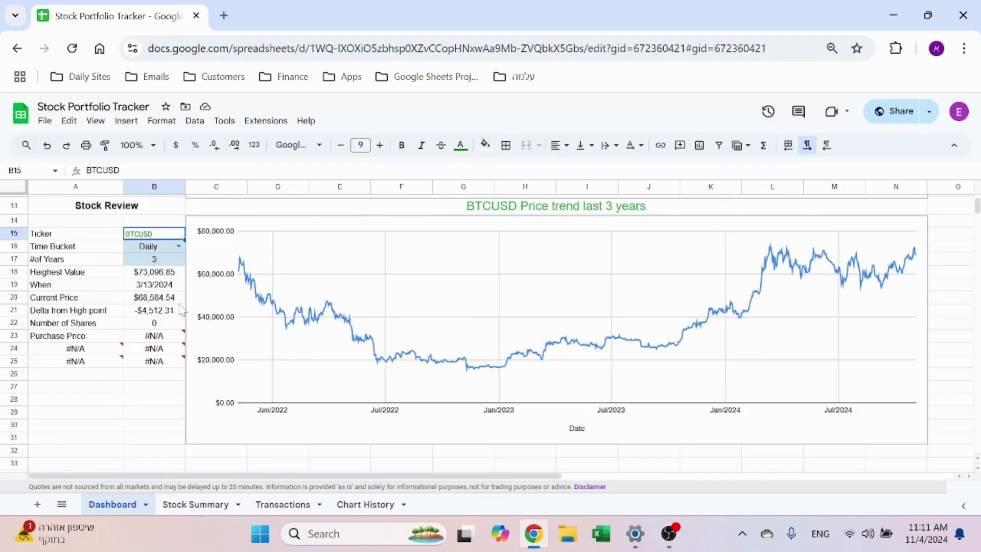
{"action": "scroll", "coordinate": [92, 352], "scroll_direction": "up", "scroll_amount": 2}
{"action": "type", "text": "AAPL"}
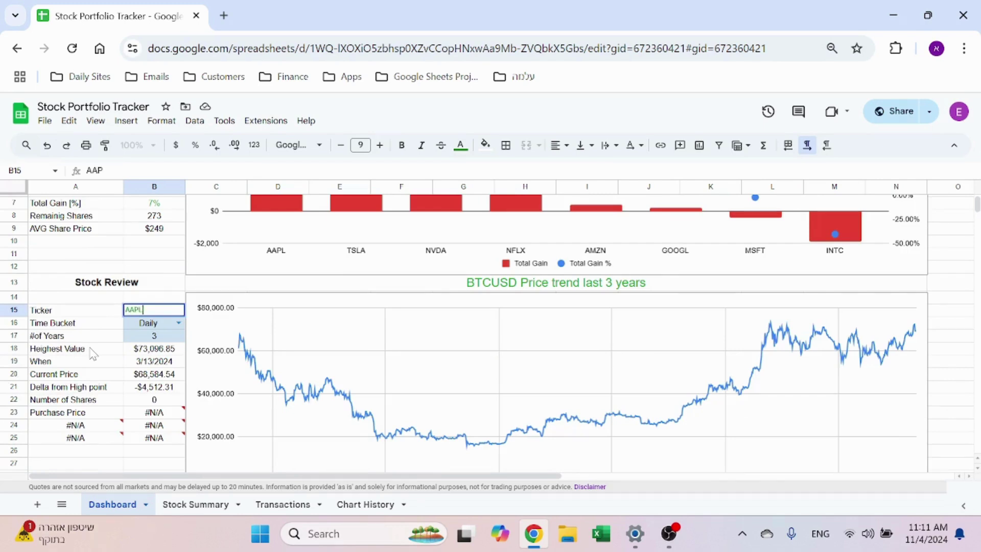
{"action": "key", "text": "Return"}
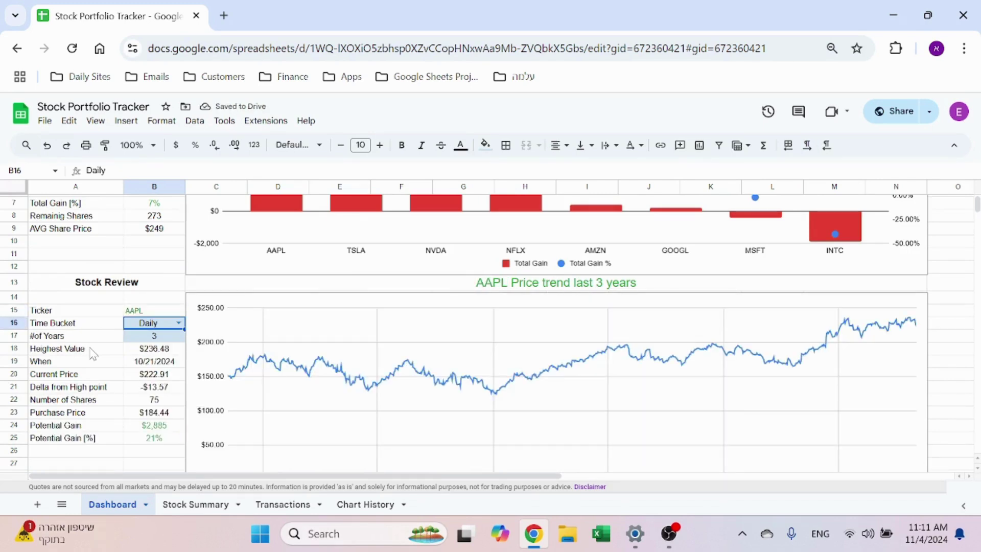
{"action": "key", "text": "ctrl+z"}
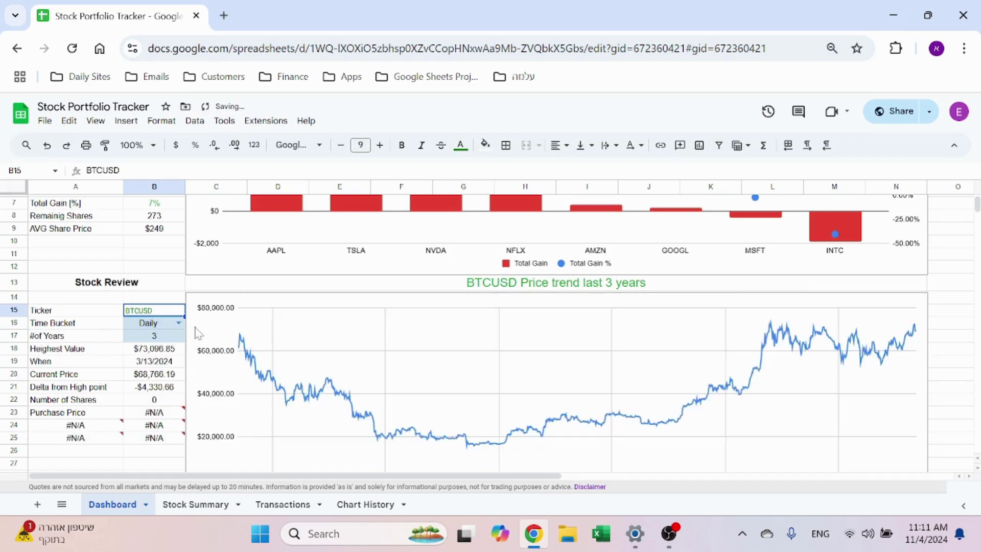
Set the Stock Review time bucket to Weekly and the number of years to 6
{"action": "left_click", "coordinate": [178, 323]}
{"action": "left_click", "coordinate": [155, 354]}
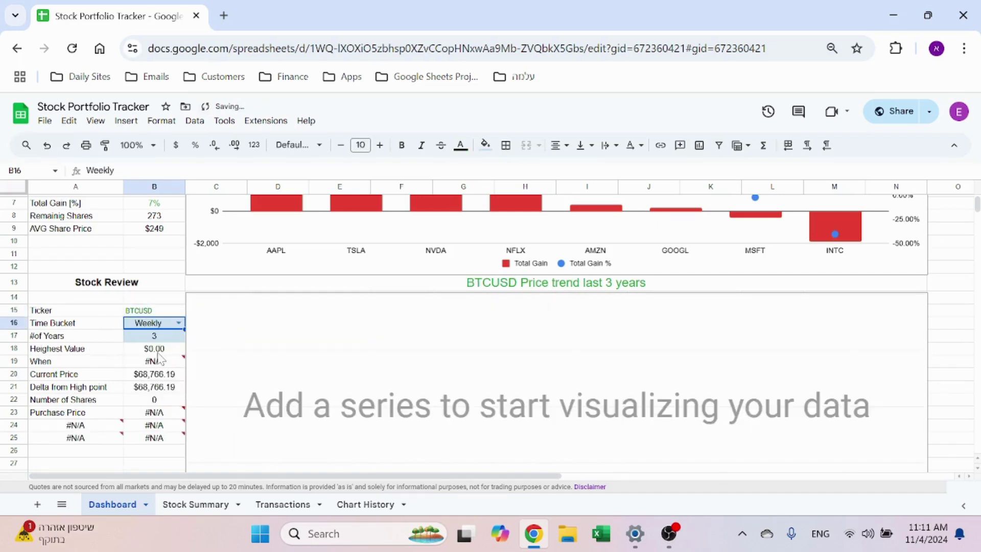
{"action": "left_click", "coordinate": [157, 339]}
{"action": "type", "text": "6"}
{"action": "key", "text": "Return"}
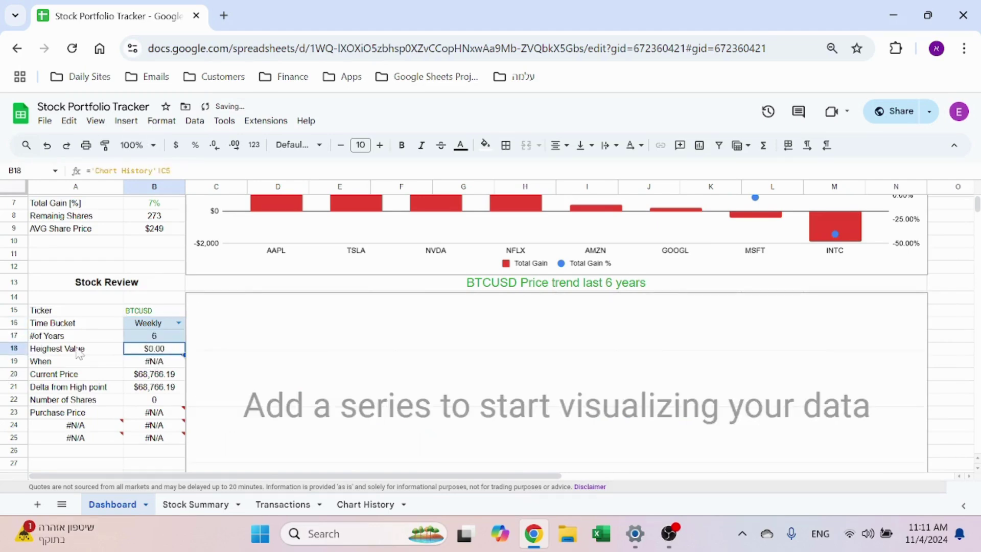
{"action": "key", "text": "Up"}
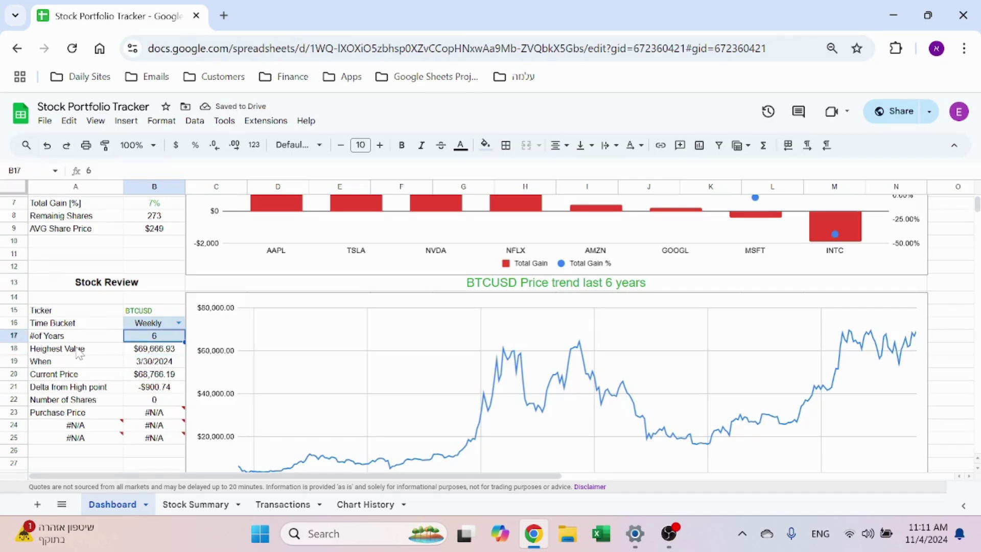
Inspect the Stock Review formulas for highest value, date, current price, delta from high point and number of shares in B18:B22
{"action": "scroll", "coordinate": [95, 381], "scroll_direction": "down", "scroll_amount": 2}
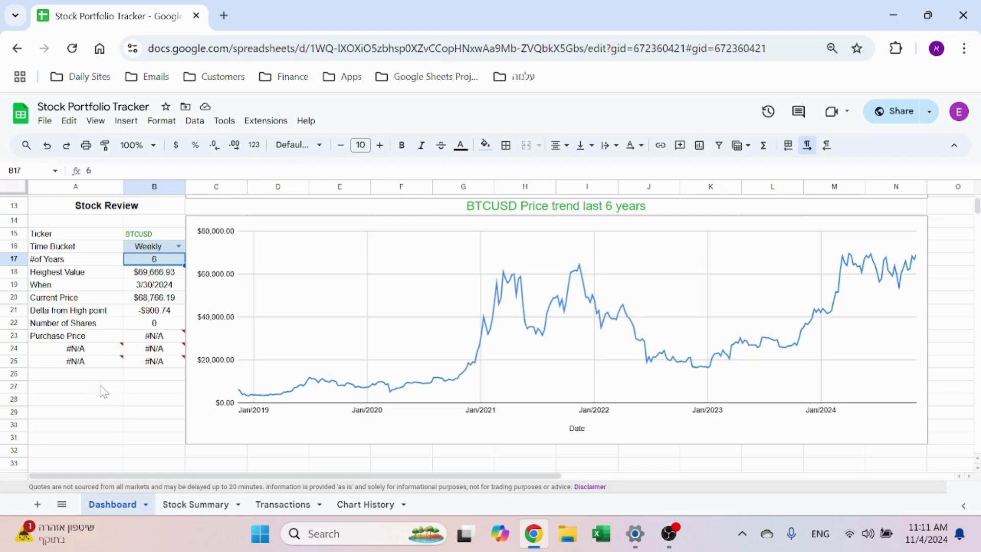
{"action": "mouse_move", "coordinate": [121, 366]}
{"action": "left_click", "coordinate": [171, 278]}
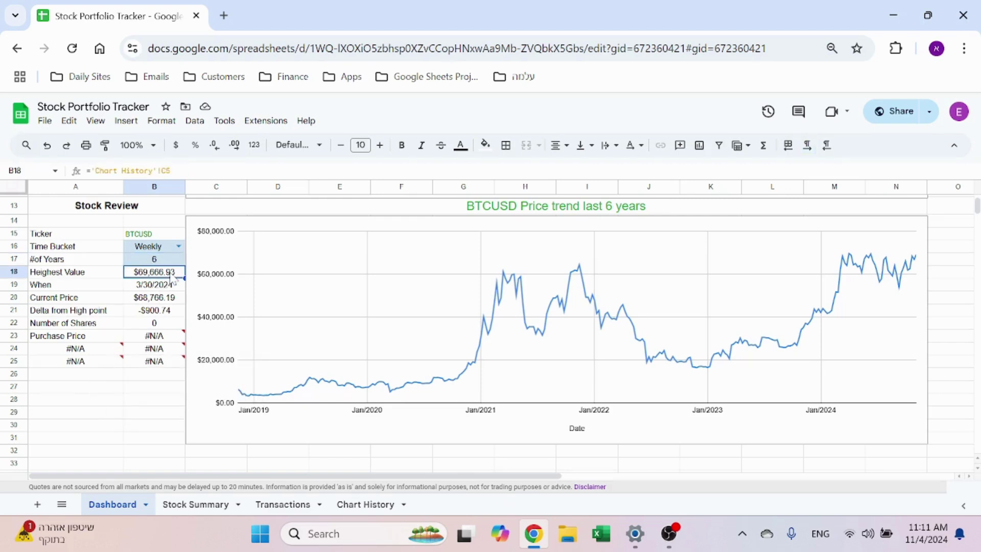
{"action": "left_click", "coordinate": [169, 287]}
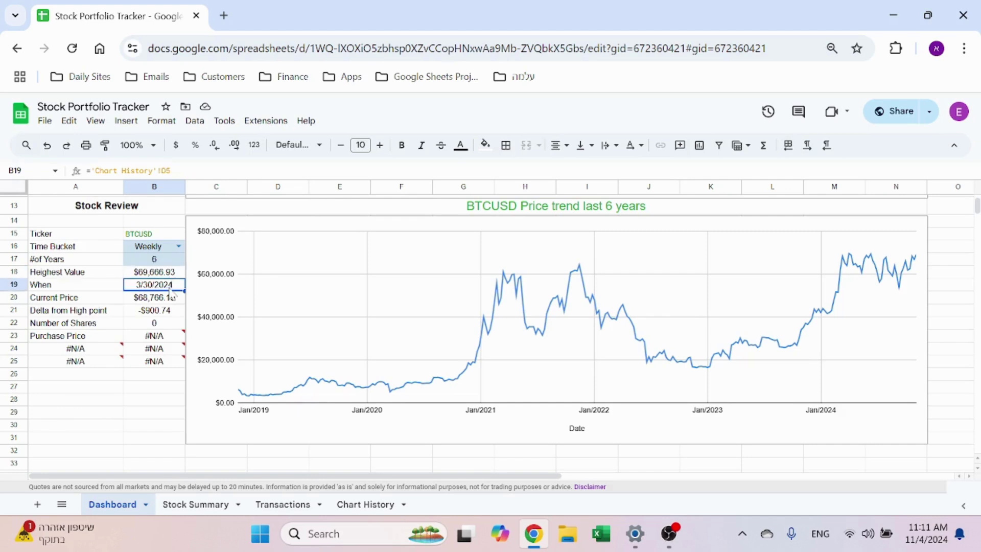
{"action": "left_click", "coordinate": [173, 303]}
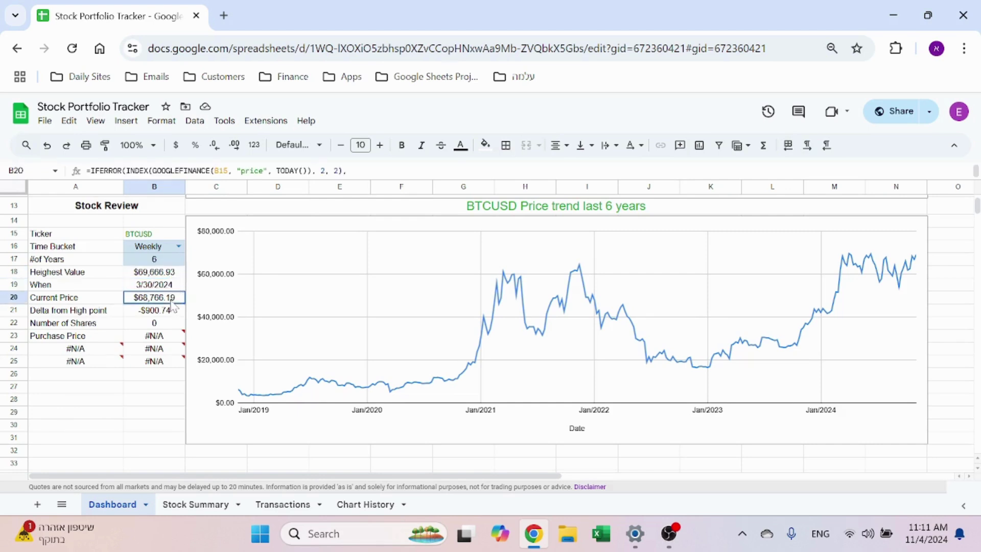
{"action": "left_click", "coordinate": [168, 313]}
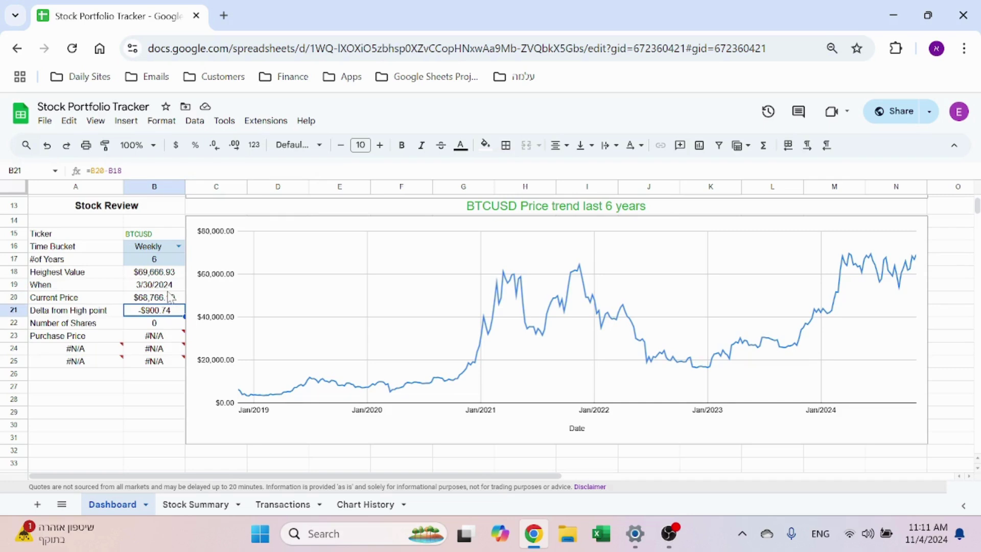
{"action": "left_click", "coordinate": [166, 325]}
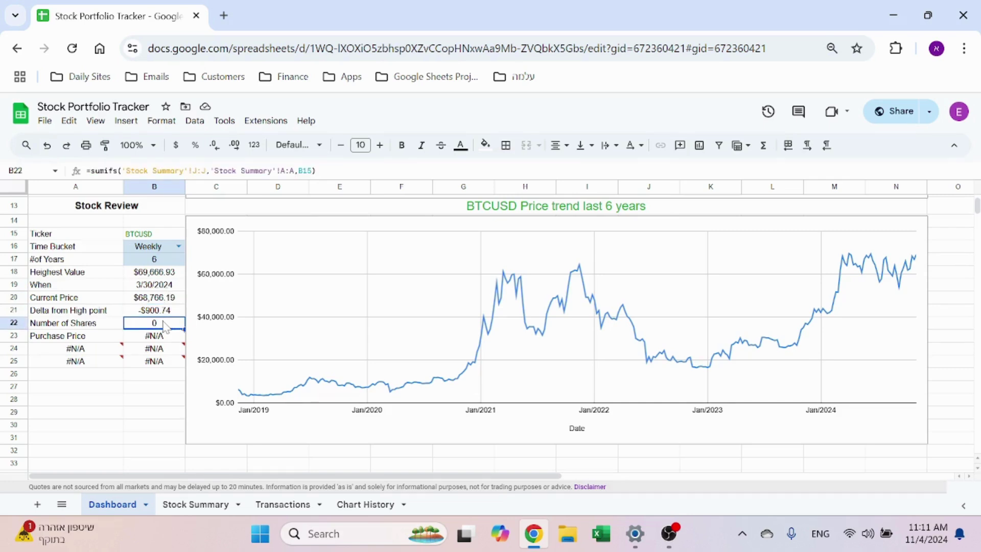
Inspect the purchase price formula in B23, the potential gain formula in B24 and the Gain/Loss label formula in A24
{"action": "left_click", "coordinate": [165, 340]}
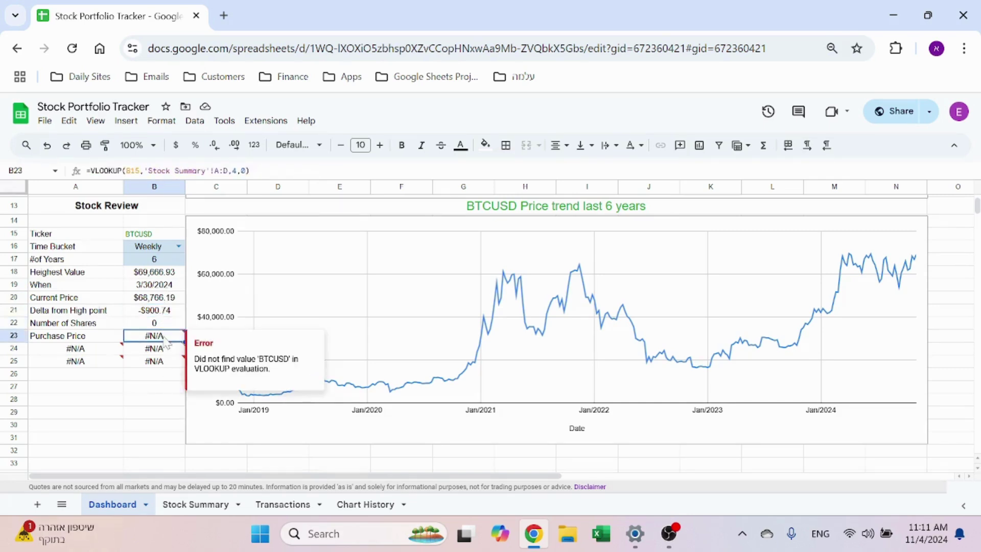
{"action": "left_click", "coordinate": [166, 353]}
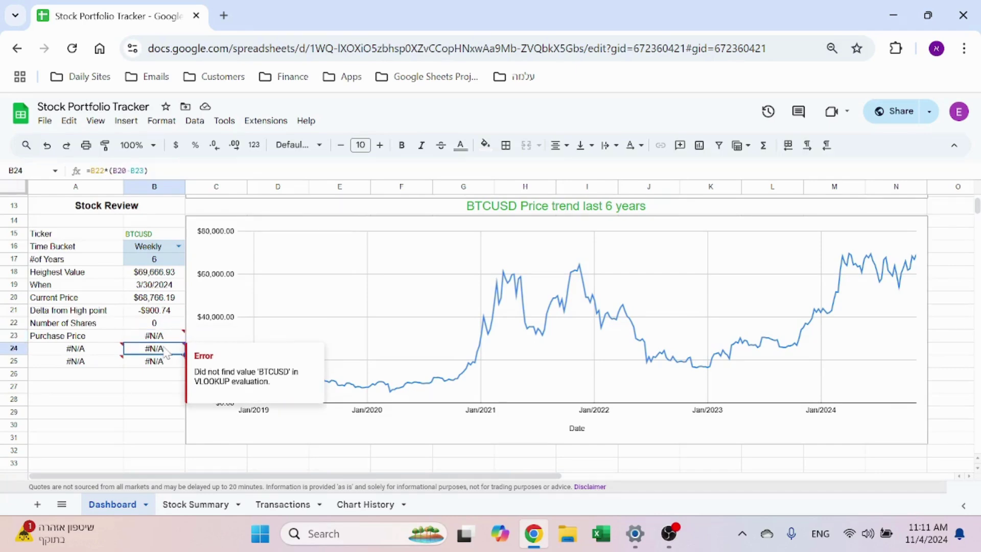
{"action": "left_click", "coordinate": [82, 352]}
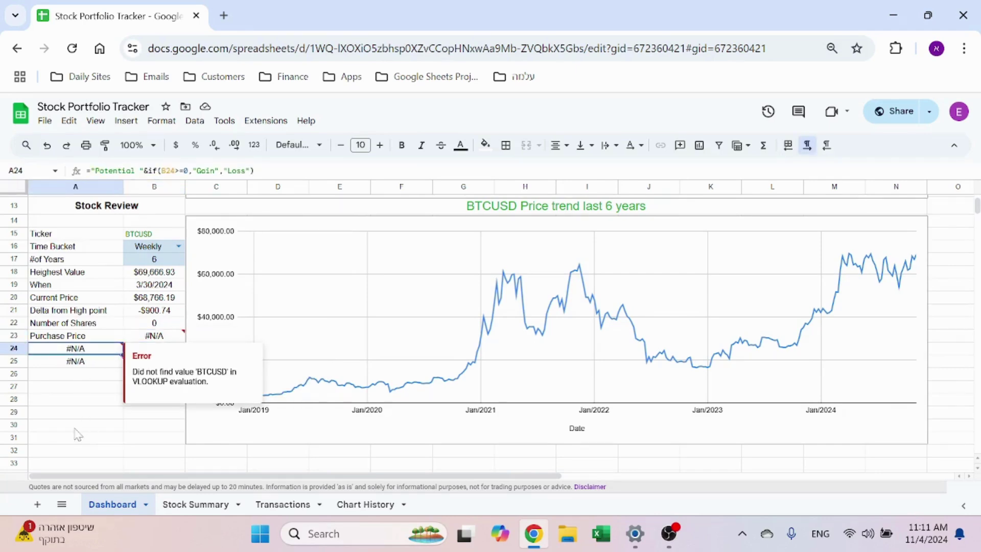
{"action": "left_click", "coordinate": [78, 388]}
{"action": "left_click", "coordinate": [100, 352]}
{"action": "left_click", "coordinate": [274, 174]}
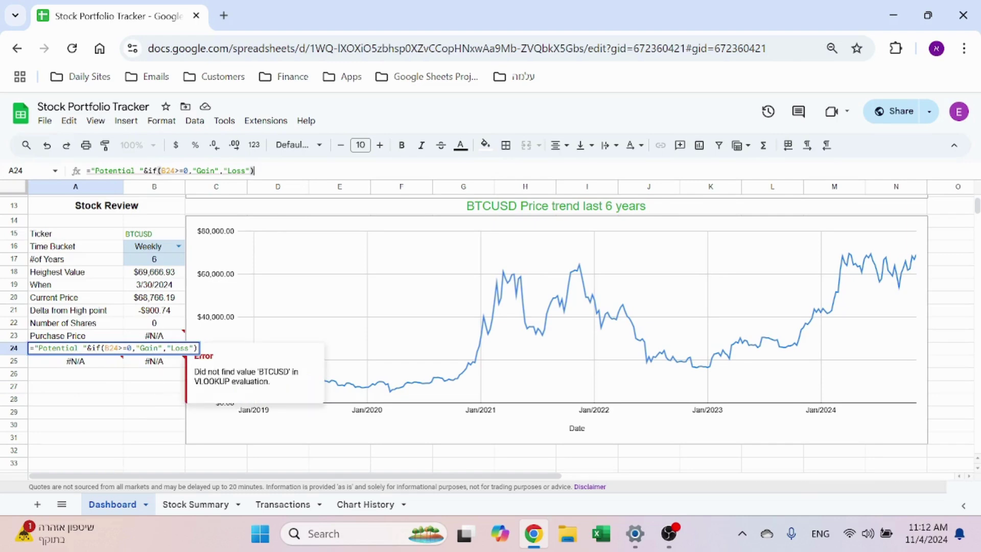
{"action": "key", "text": "Escape"}
{"action": "left_click", "coordinate": [154, 348]}
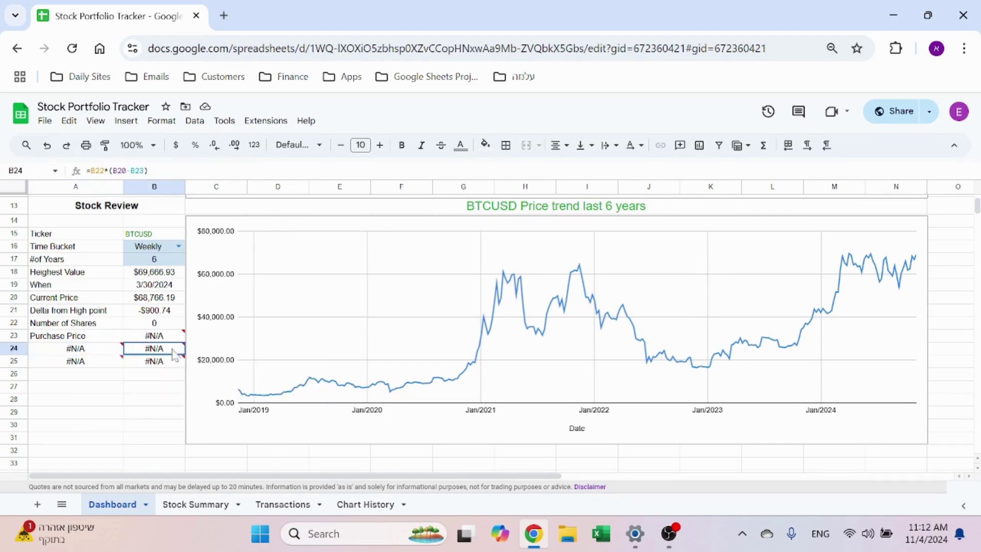
Wrap the potential gain formula in B24 in IFERROR with 0 as the fallback value
{"action": "left_click", "coordinate": [90, 170]}
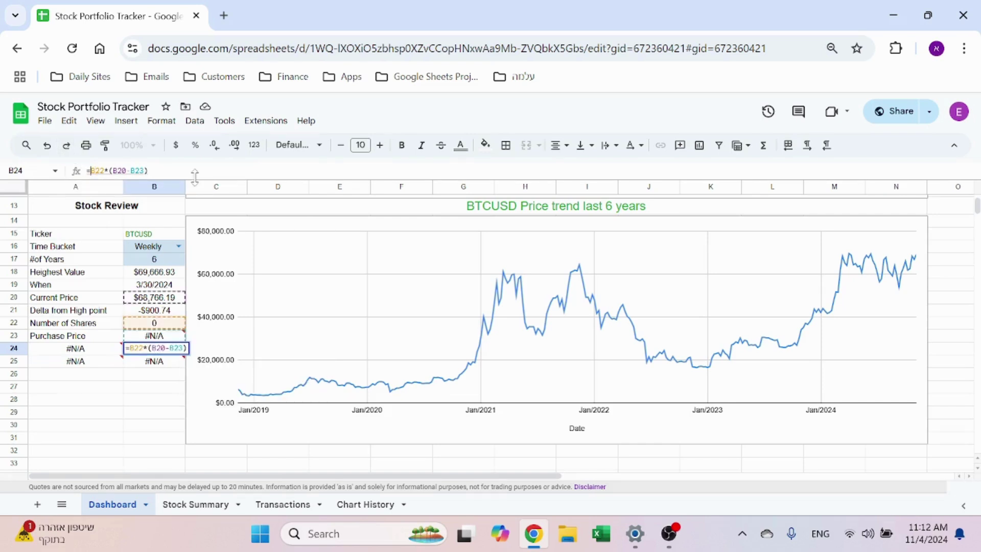
{"action": "type", "text": "iferror("}
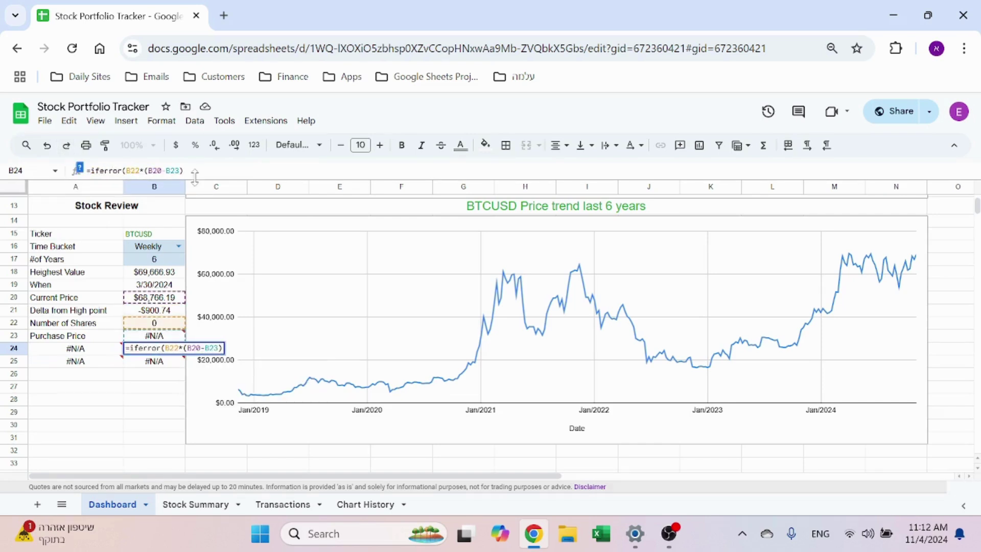
{"action": "type", "text": ",0)"}
{"action": "key", "text": "Return"}
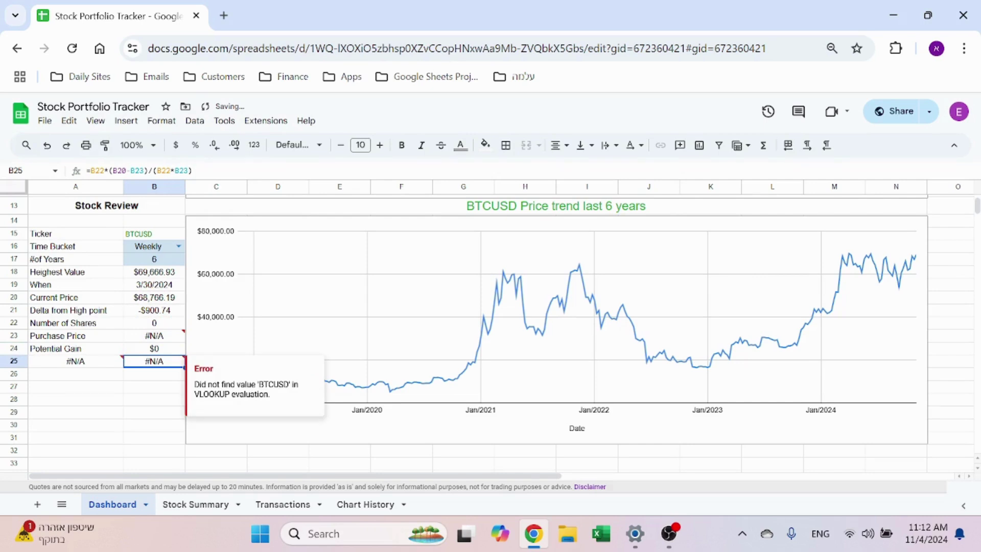
Wrap the potential gain percentage formula in B25 in IFERROR with 0 as the fallback value
{"action": "left_click", "coordinate": [89, 170]}
{"action": "type", "text": "ifer"}
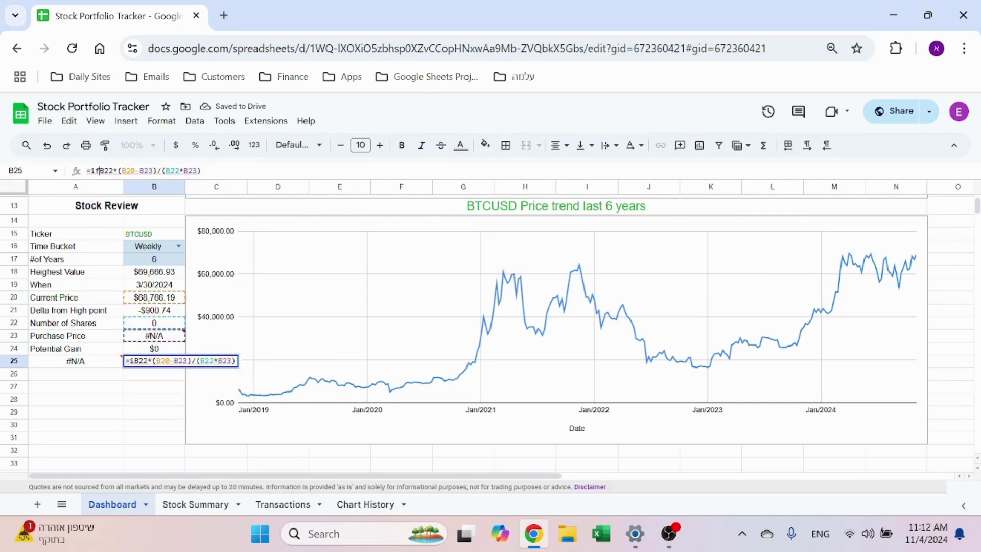
{"action": "type", "text": "ror("}
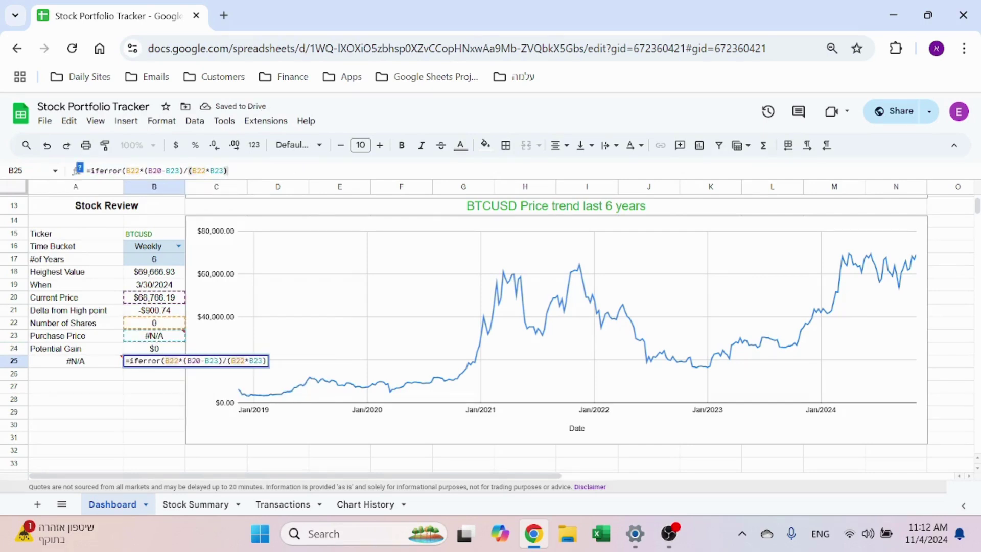
{"action": "type", "text": ",0)"}
{"action": "key", "text": "Return"}
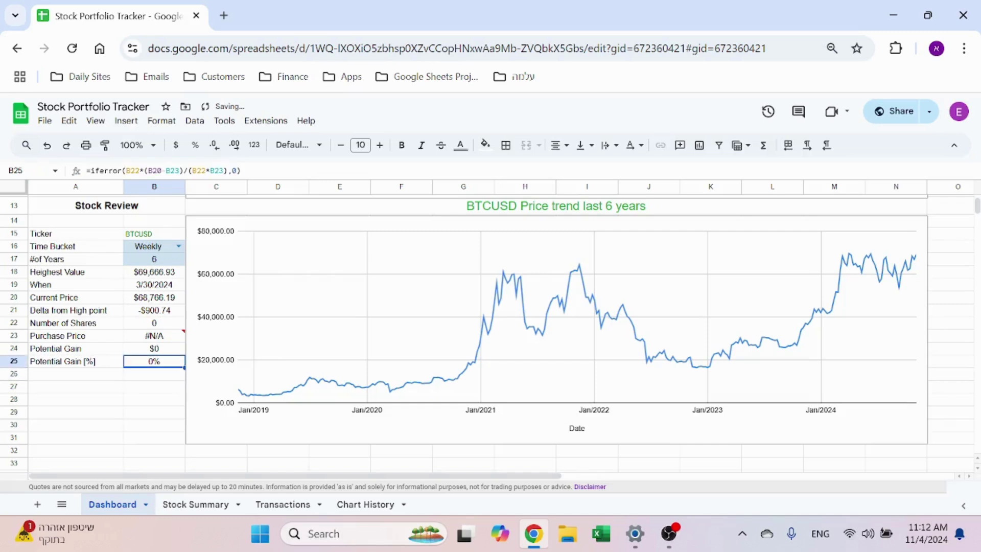
{"action": "left_click", "coordinate": [112, 404]}
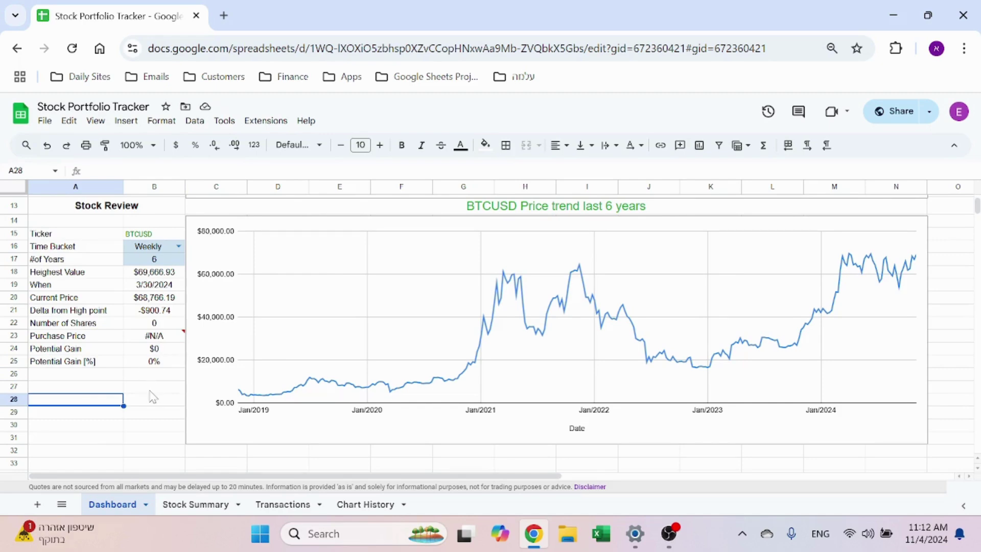
Delete the Total Gain combo chart that covers the data on the Chart History sheet
{"action": "scroll", "coordinate": [154, 396], "scroll_direction": "up", "scroll_amount": 3}
{"action": "scroll", "coordinate": [184, 403], "scroll_direction": "down", "scroll_amount": 3}
{"action": "scroll", "coordinate": [158, 412], "scroll_direction": "up", "scroll_amount": 2}
{"action": "left_click", "coordinate": [342, 505]}
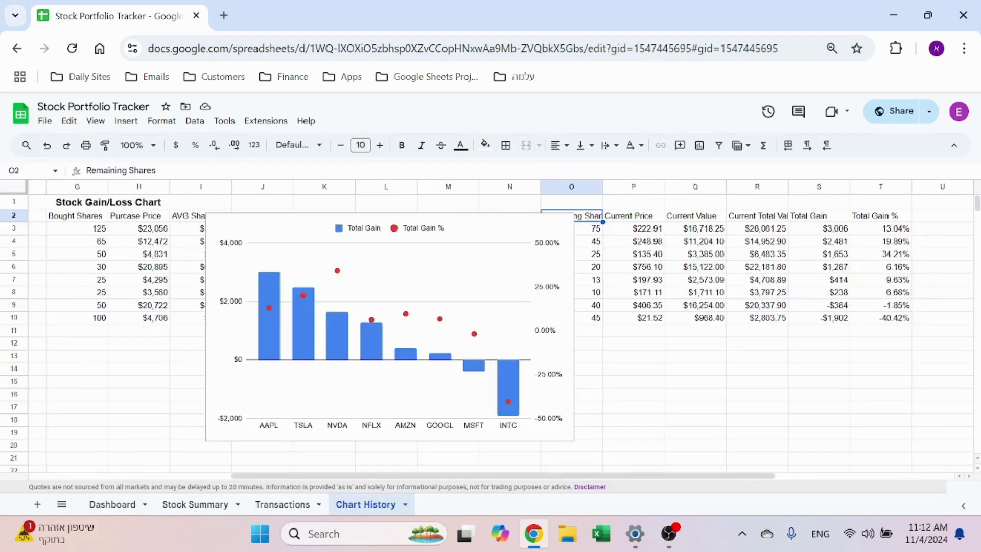
{"action": "left_click", "coordinate": [209, 437]}
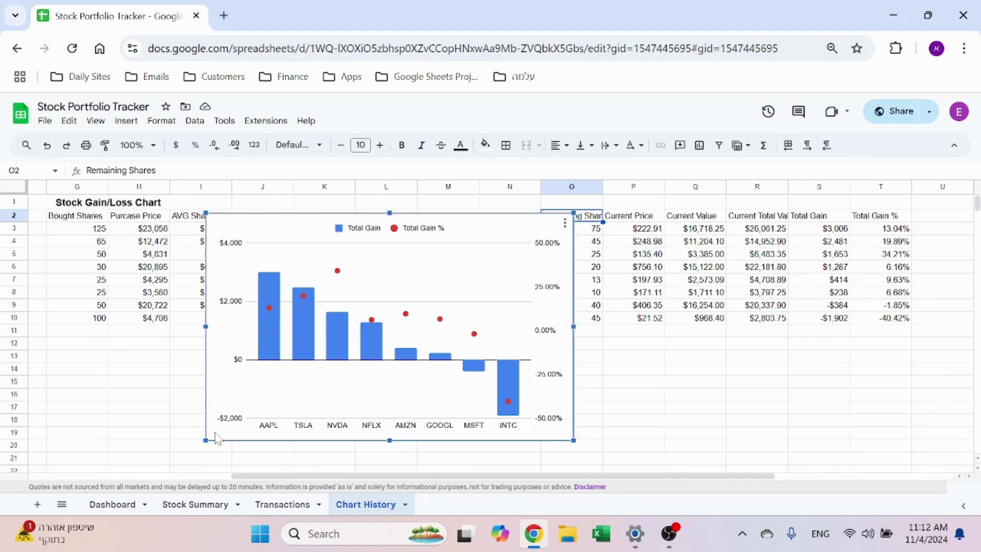
{"action": "key", "text": "Delete"}
Inspect the History Chart formulas for the ticker in A3, start date in B3 and time bucket in C3
{"action": "left_click_drag", "start_coordinate": [394, 476], "coordinate": [192, 475]}
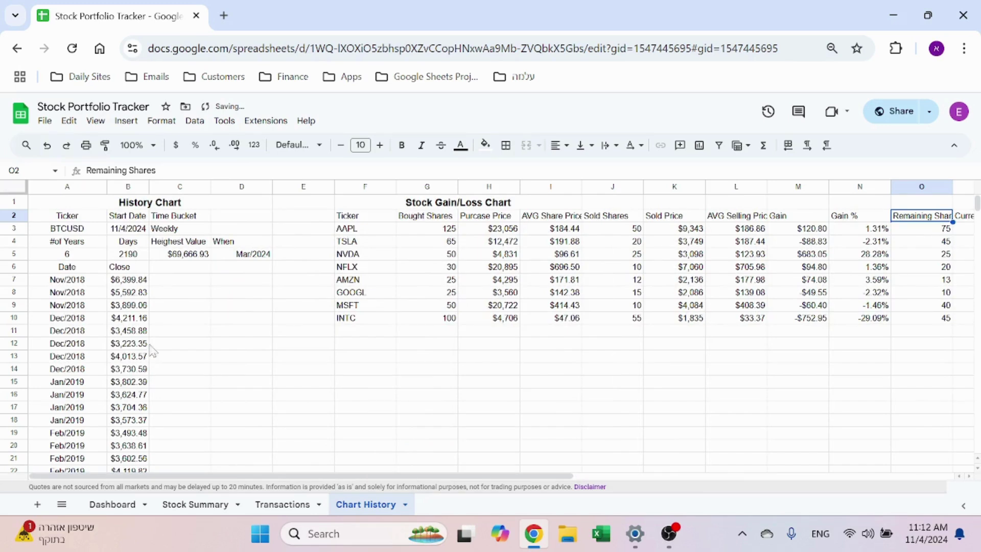
{"action": "left_click", "coordinate": [176, 207]}
{"action": "left_click", "coordinate": [91, 229]}
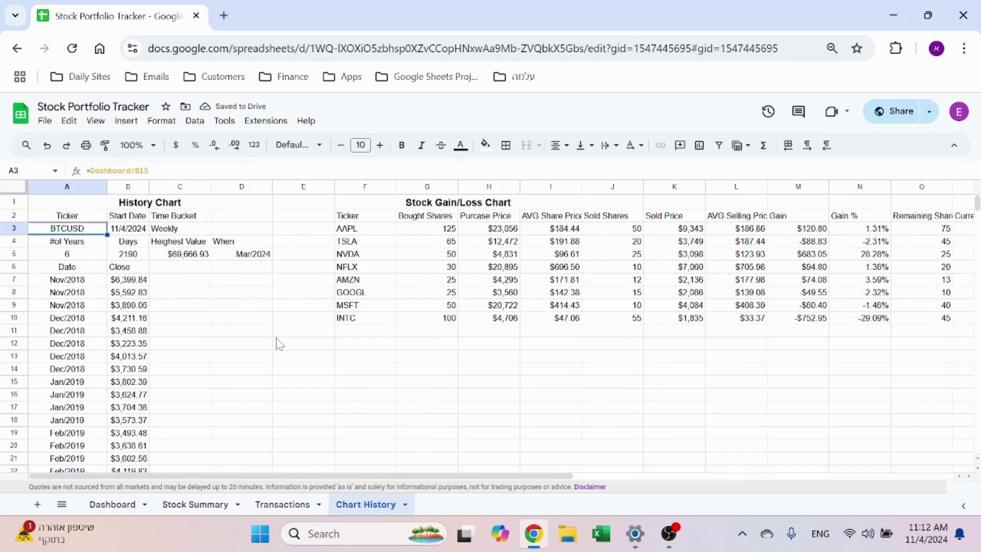
{"action": "key", "text": "Right"}
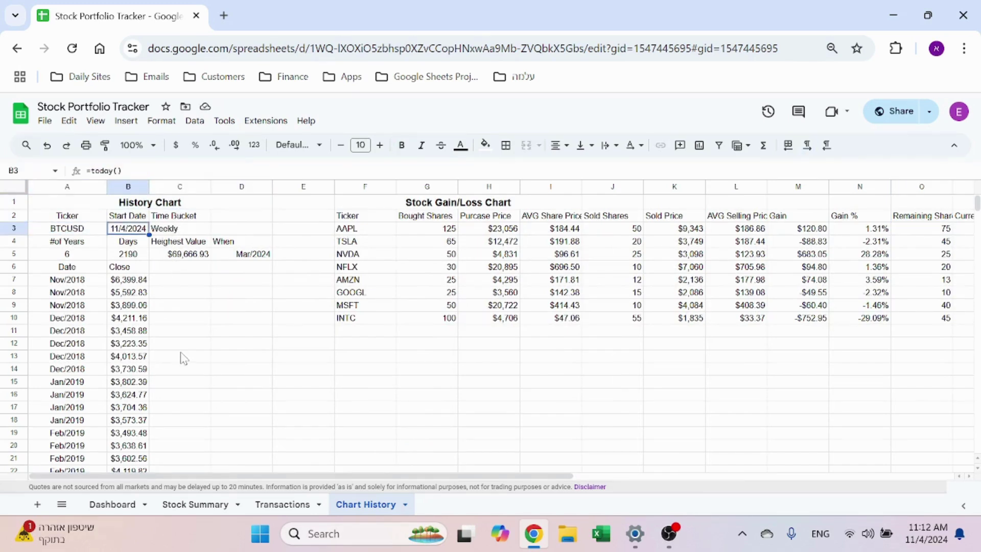
{"action": "key", "text": "Right"}
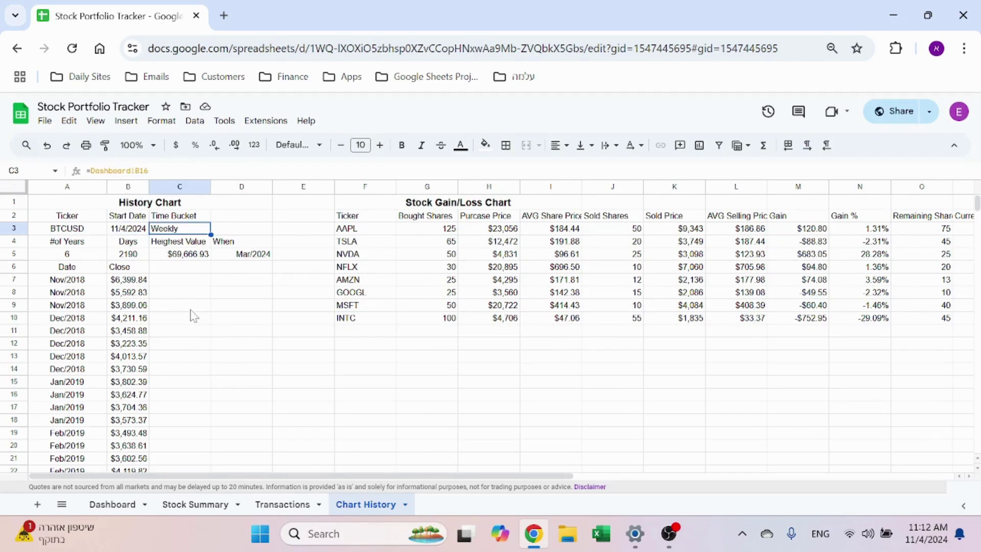
Inspect the number of years in A5 and the days formula in B5 of the History Chart data
{"action": "key", "text": "Return"}
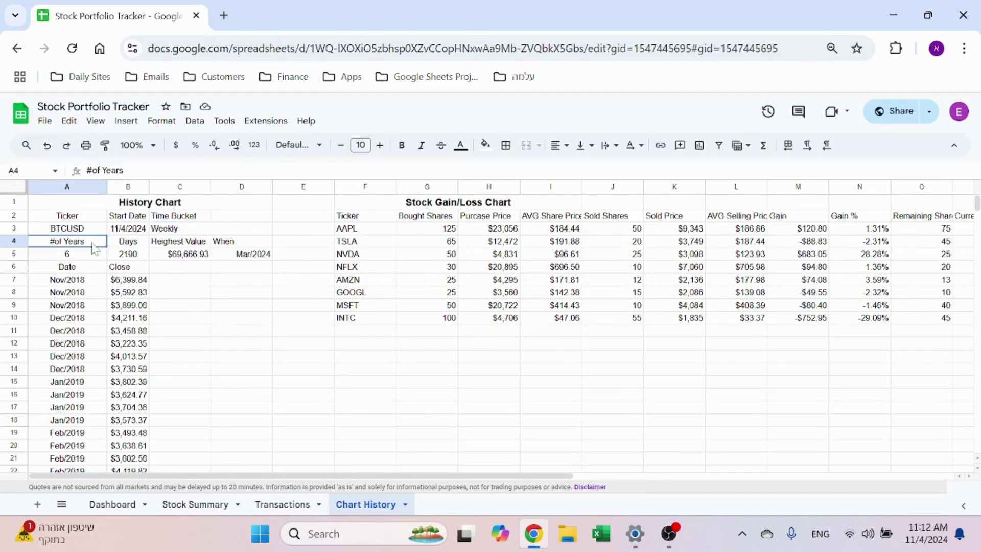
{"action": "key", "text": "Return"}
{"action": "key", "text": "Right"}
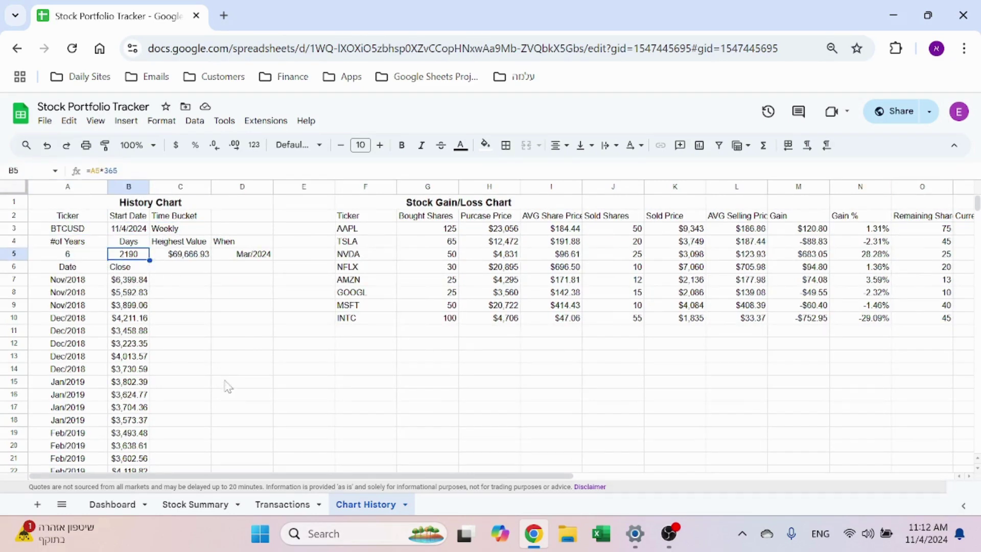
{"action": "key", "text": "F2"}
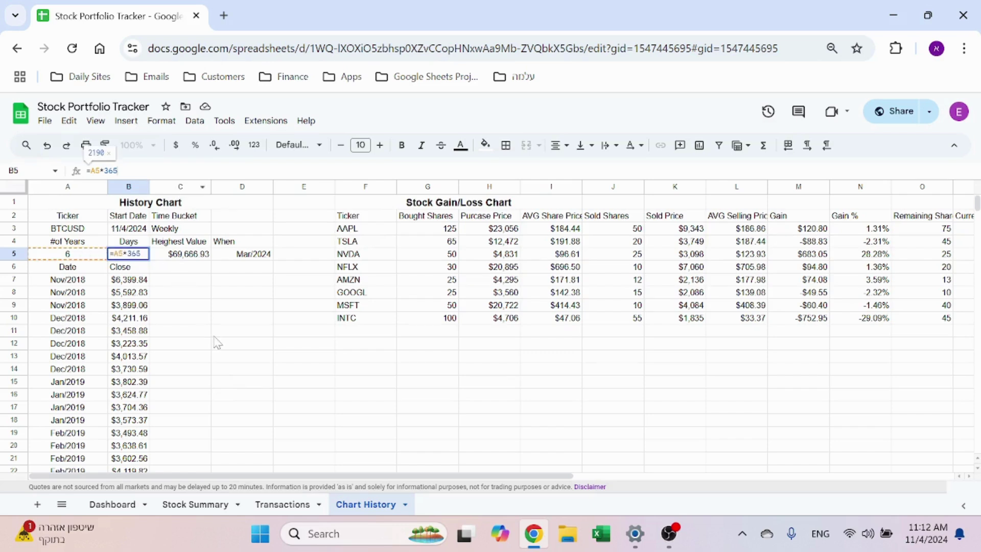
{"action": "key", "text": "Escape"}
Inspect the MAX formula for the highest value in C5 and the INDEX/MATCH date formula in D5
{"action": "key", "text": "Right"}
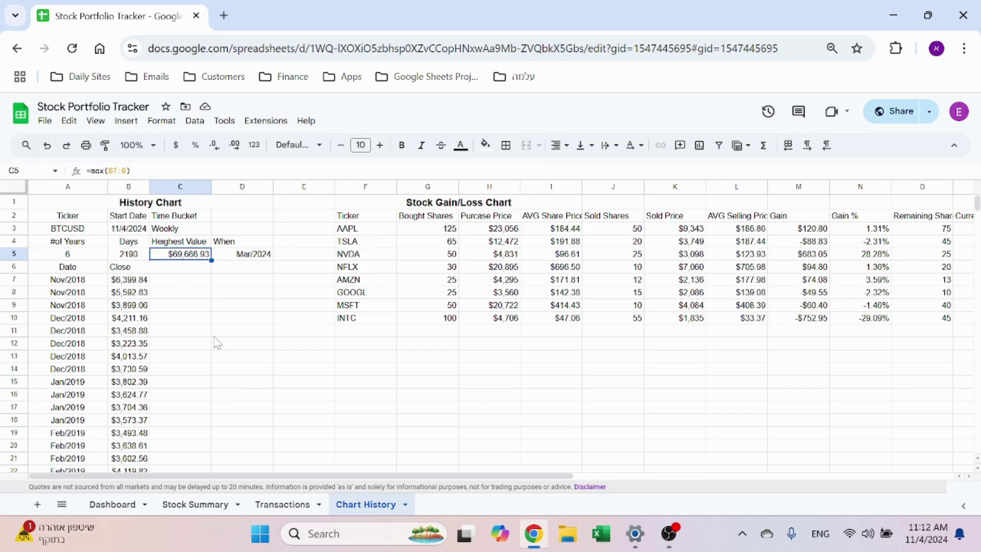
{"action": "key", "text": "F2"}
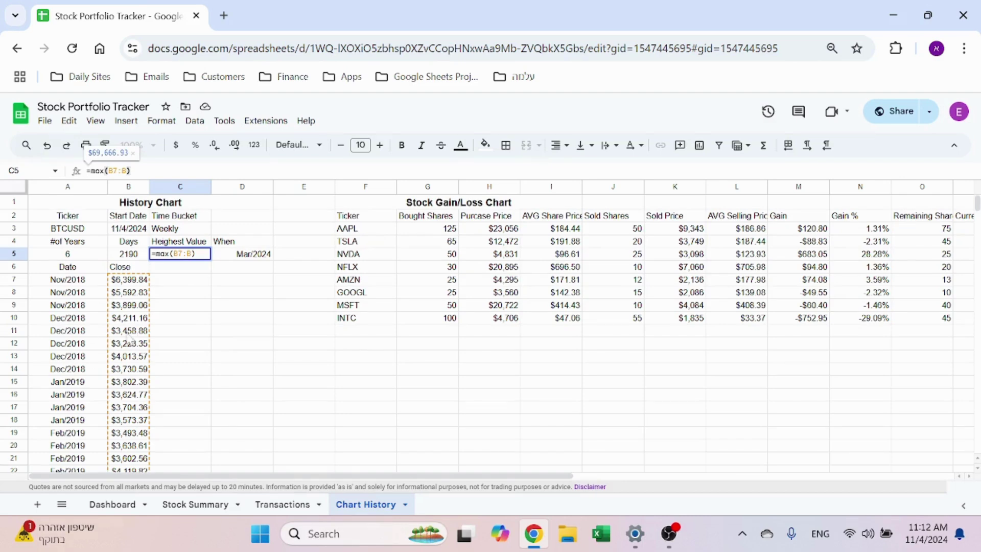
{"action": "key", "text": "Escape"}
{"action": "key", "text": "Right"}
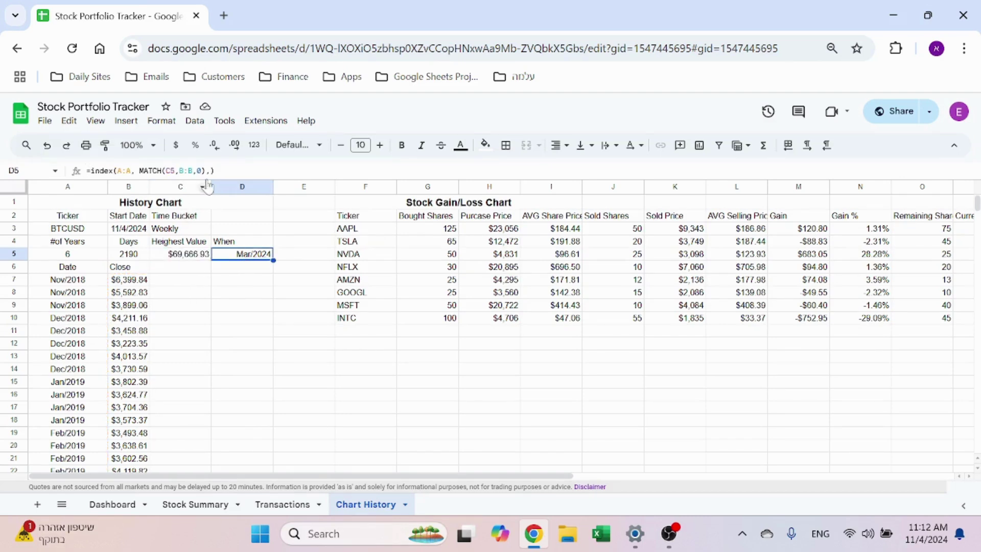
{"action": "key", "text": "F2"}
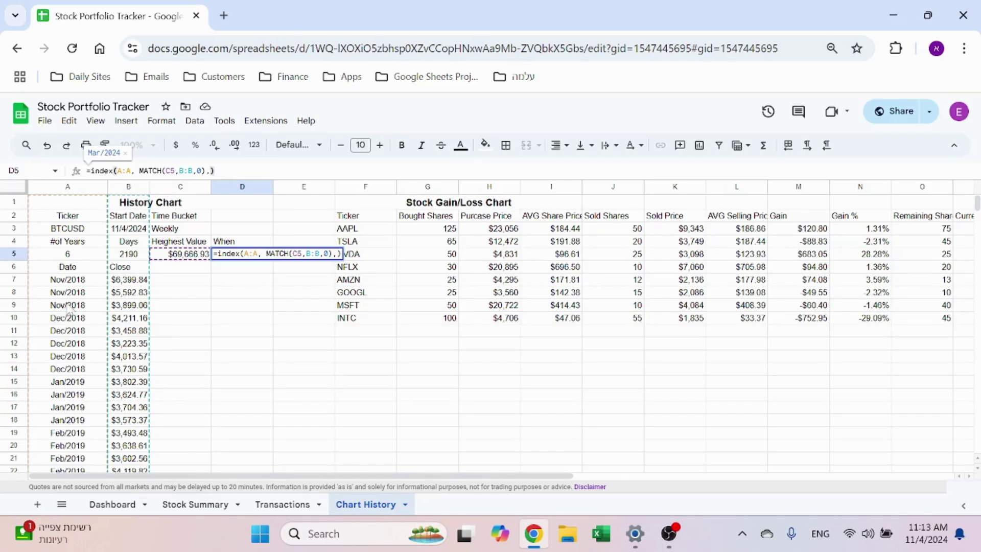
{"action": "key", "text": "Return"}
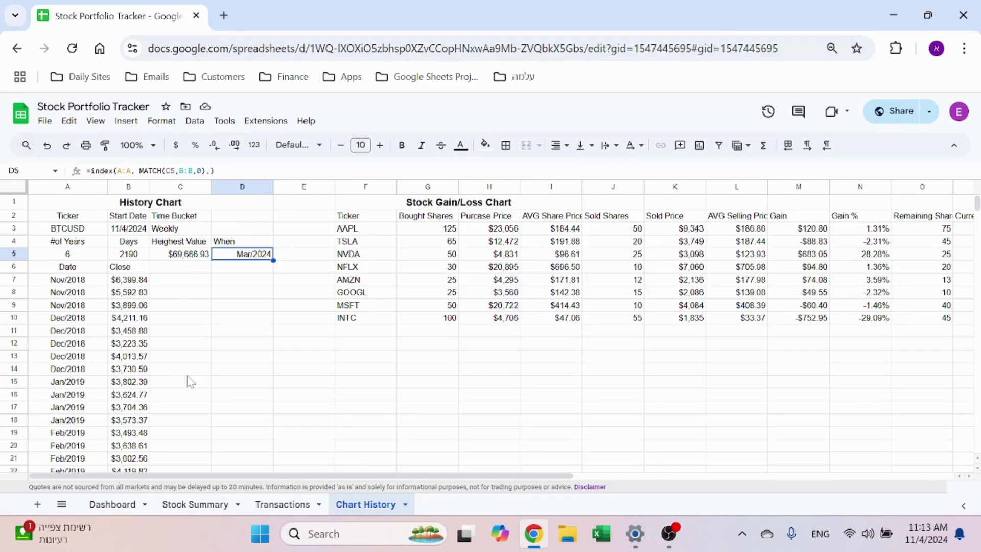
Inspect the GOOGLEFINANCE formula in A6 and its references to ticker, start date, days and time bucket
{"action": "left_click", "coordinate": [68, 270]}
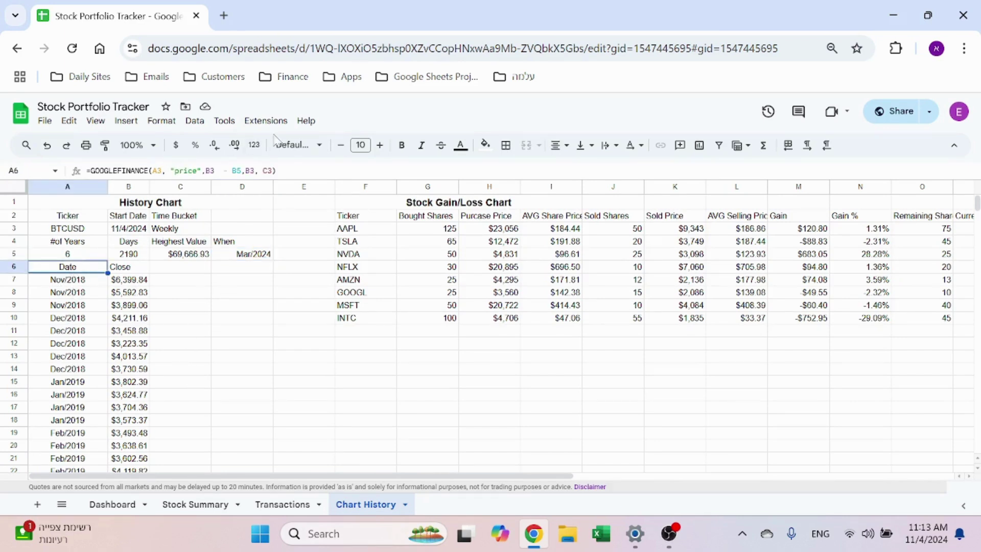
{"action": "key", "text": "F2"}
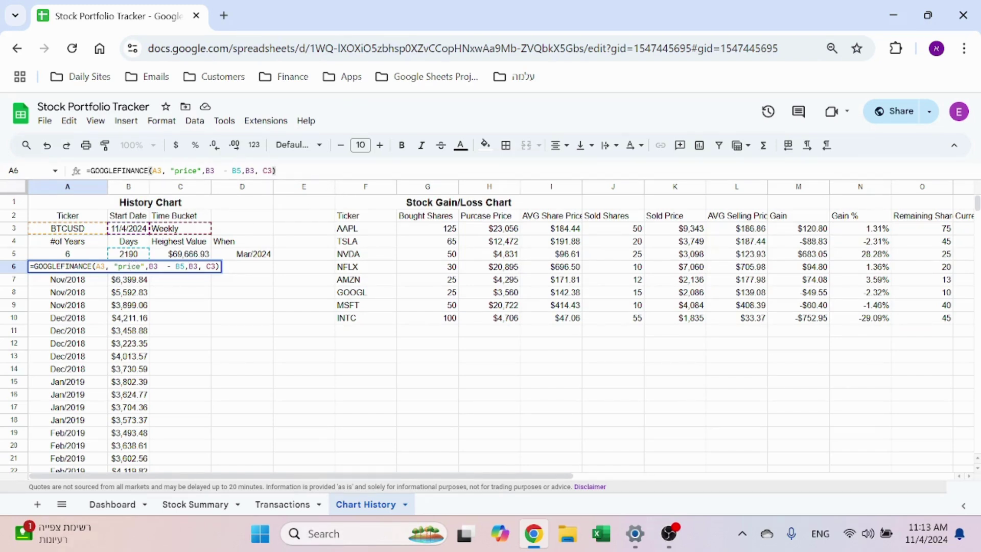
{"action": "left_click", "coordinate": [254, 170]}
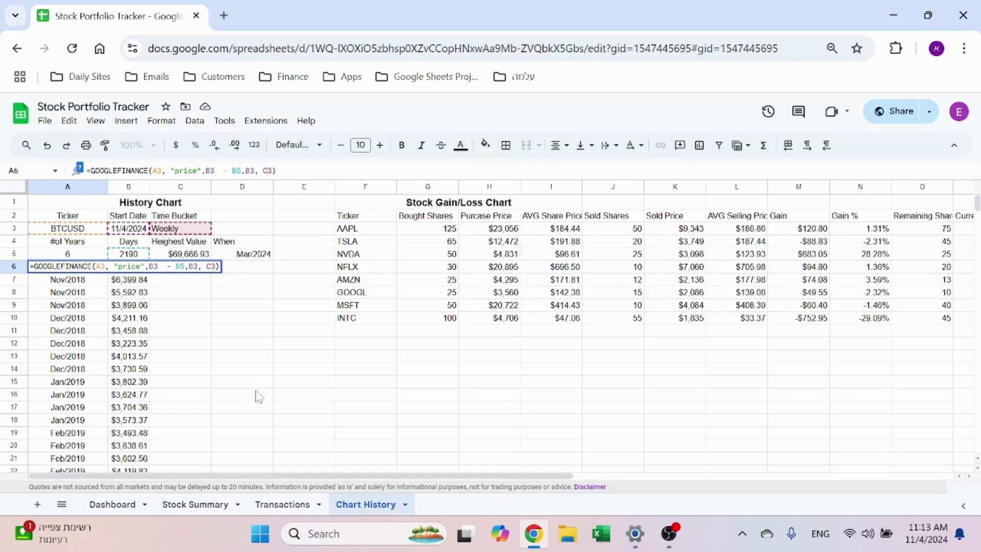
{"action": "key", "text": "Return"}
Review the data validation rule behind the Time Bucket dropdown in B16 on the Dashboard, leaving it unchanged
{"action": "left_click", "coordinate": [138, 508]}
{"action": "scroll", "coordinate": [145, 260], "scroll_direction": "up", "scroll_amount": 3}
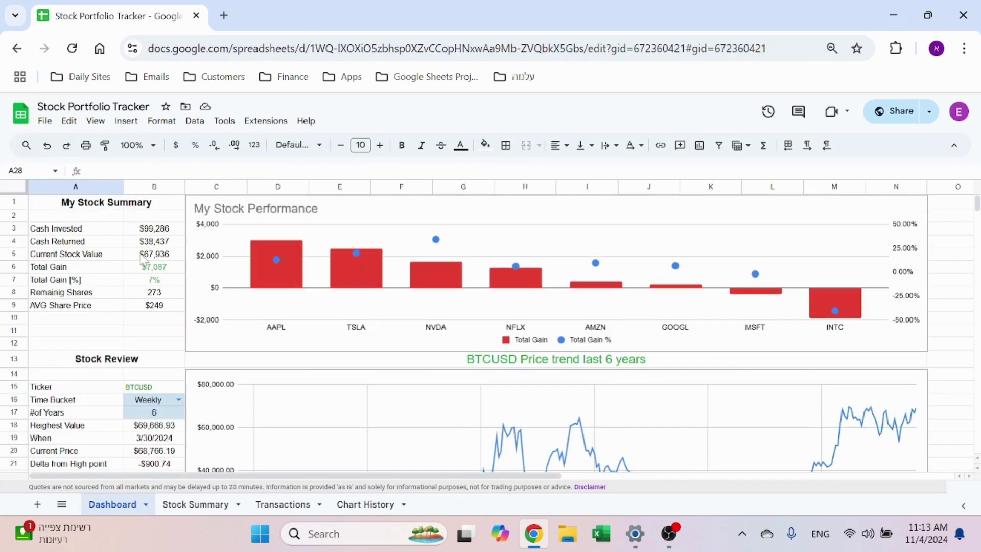
{"action": "left_click", "coordinate": [148, 400]}
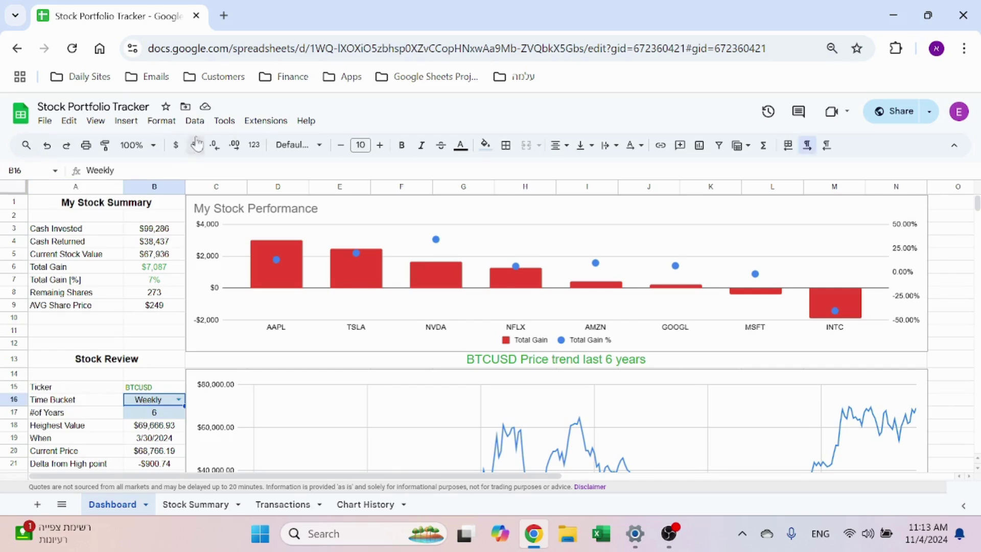
{"action": "left_click", "coordinate": [195, 120]}
{"action": "left_click", "coordinate": [251, 390]}
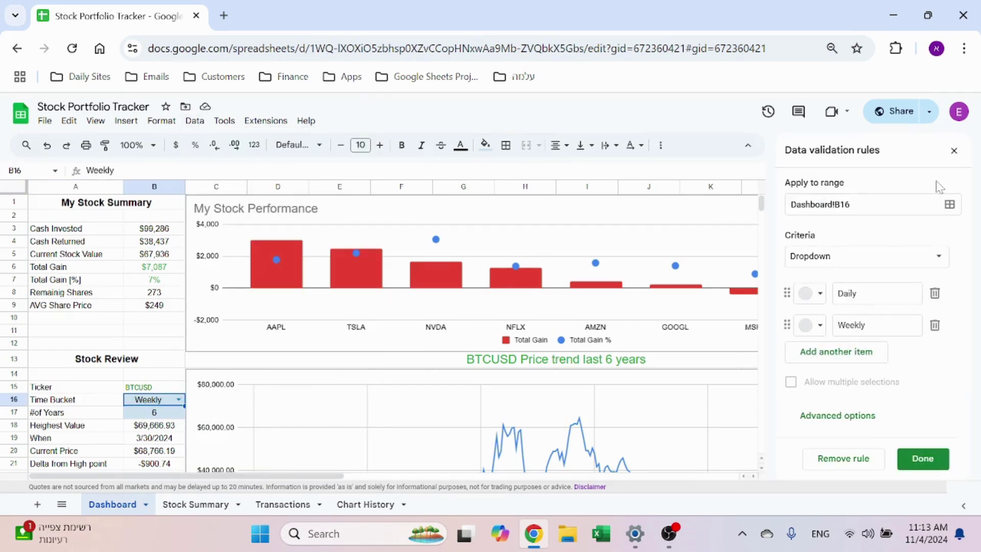
{"action": "left_click", "coordinate": [954, 150]}
{"action": "left_click", "coordinate": [75, 330]}
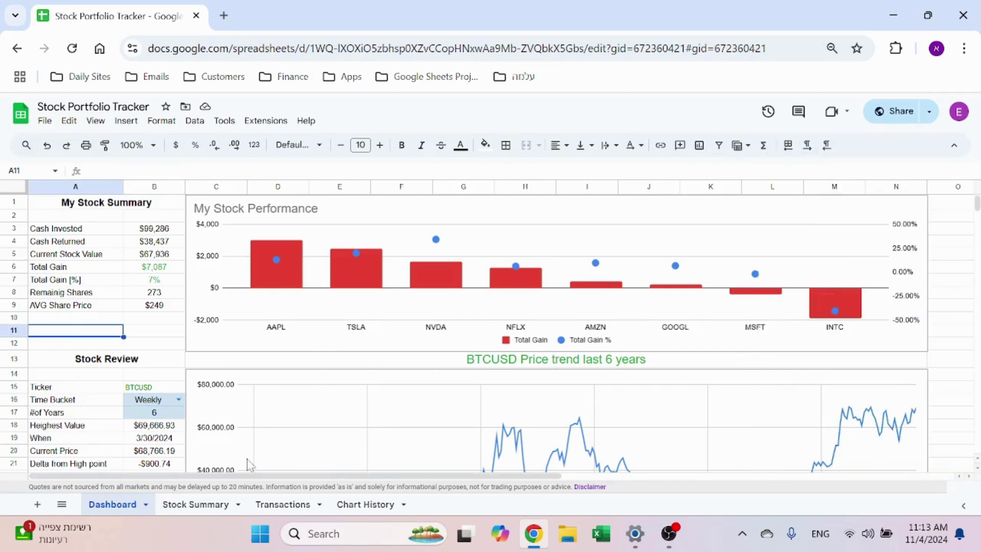
Examine the full range of dates and closing prices from A7 down on the Chart History sheet
{"action": "left_click", "coordinate": [365, 505]}
{"action": "scroll", "coordinate": [101, 326], "scroll_direction": "down", "scroll_amount": 12}
{"action": "scroll", "coordinate": [101, 326], "scroll_direction": "up", "scroll_amount": 14}
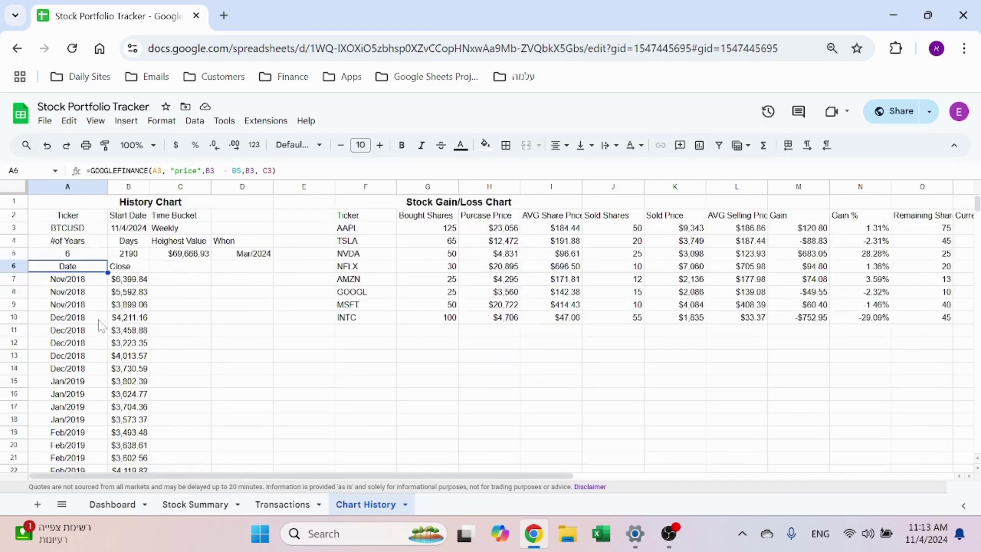
{"action": "left_click", "coordinate": [79, 280]}
{"action": "key", "text": "ctrl+shift+Down"}
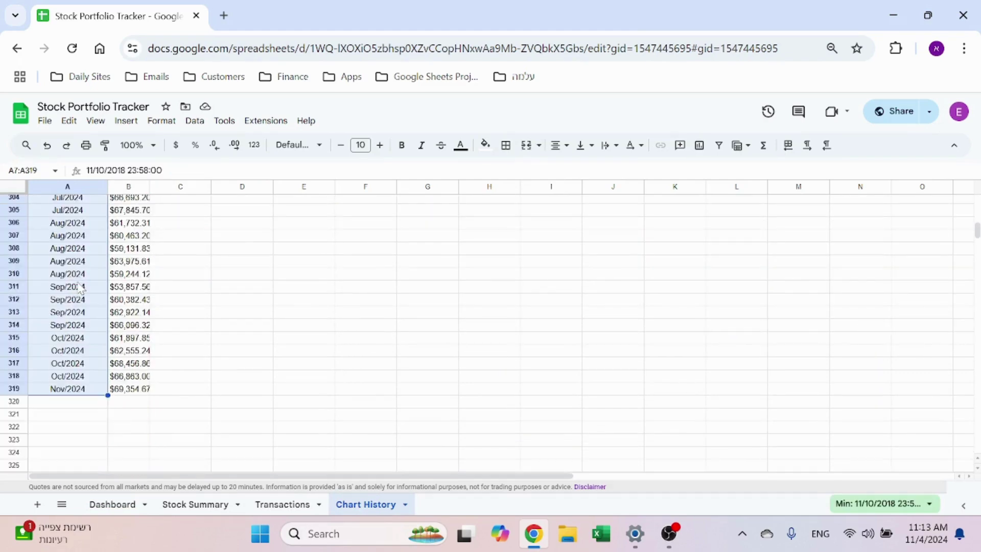
{"action": "left_click", "coordinate": [135, 313]}
{"action": "scroll", "coordinate": [137, 323], "scroll_direction": "up", "scroll_amount": 15}
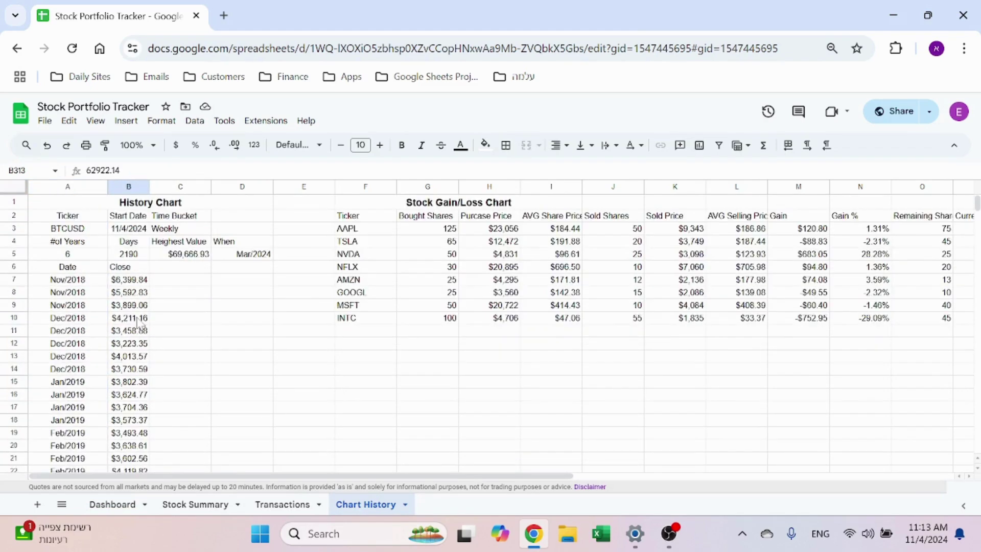
Set the Stock Review number of years in B17 on the Dashboard to 12 and check the price trend chart
{"action": "left_click", "coordinate": [113, 504]}
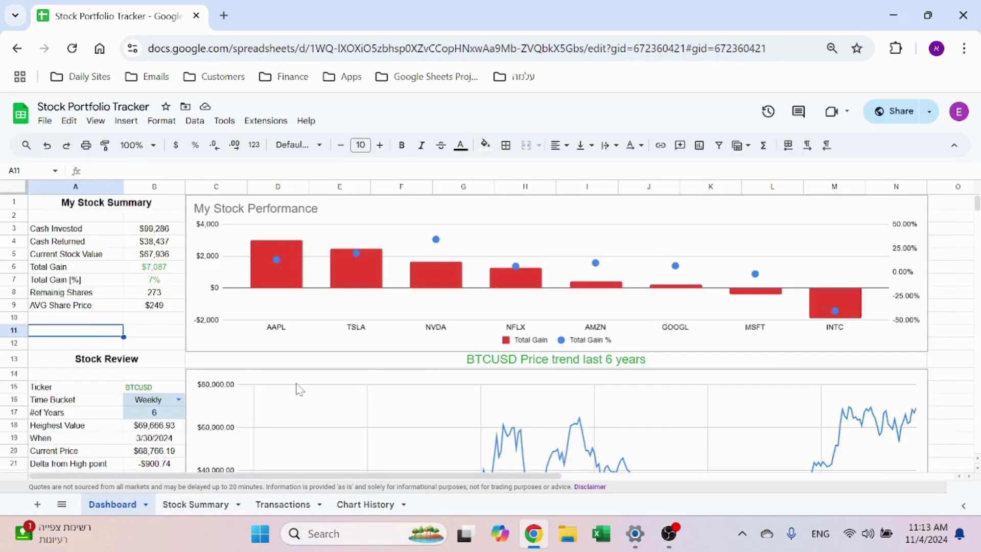
{"action": "left_click", "coordinate": [154, 413]}
{"action": "type", "text": "12"}
{"action": "left_click", "coordinate": [104, 427]}
{"action": "scroll", "coordinate": [176, 422], "scroll_direction": "down", "scroll_amount": 5}
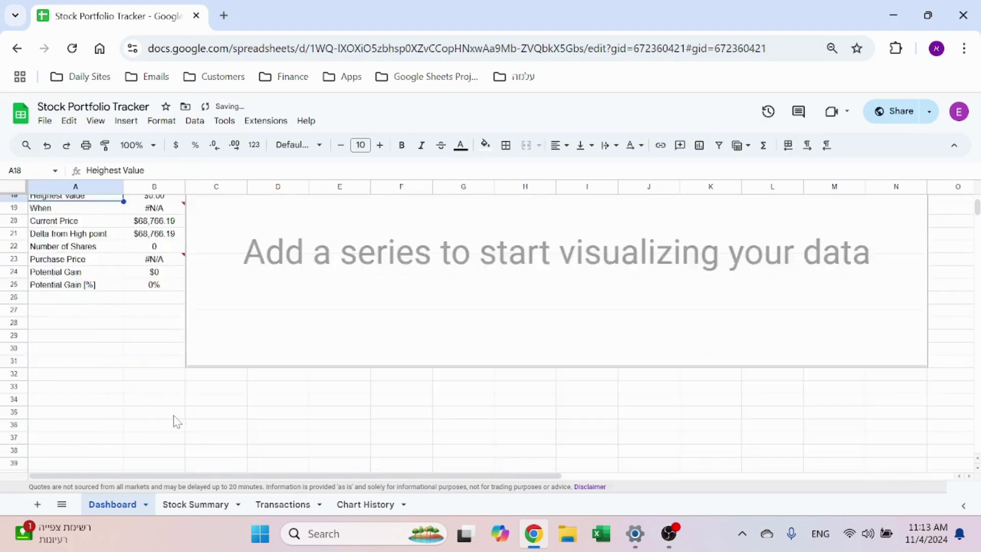
{"action": "scroll", "coordinate": [176, 422], "scroll_direction": "up", "scroll_amount": 4}
{"action": "scroll", "coordinate": [302, 397], "scroll_direction": "down", "scroll_amount": 2}
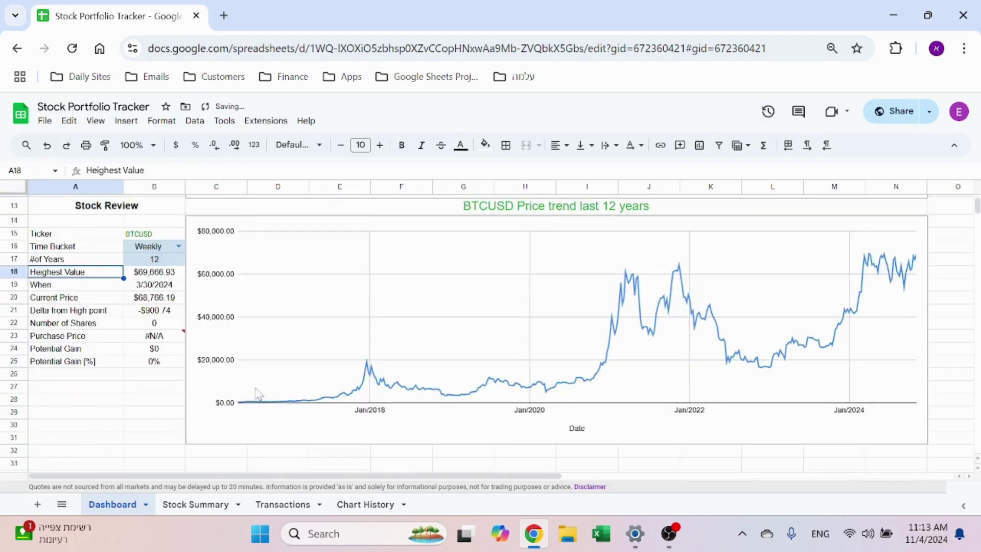
{"action": "left_click", "coordinate": [320, 425]}
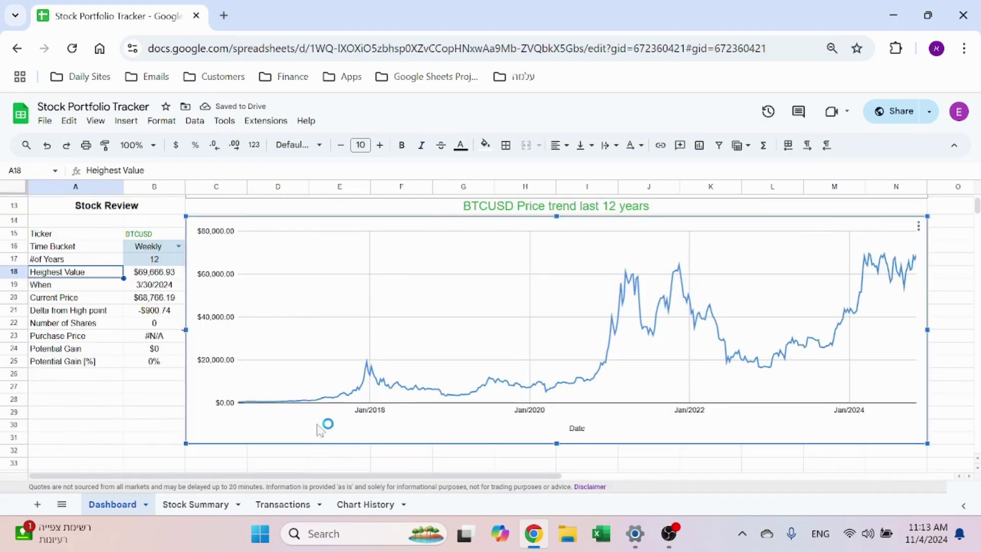
Review the data range and series set up for the Dashboard's price trend chart, leaving them unchanged
{"action": "left_click", "coordinate": [919, 226]}
{"action": "left_click", "coordinate": [888, 249]}
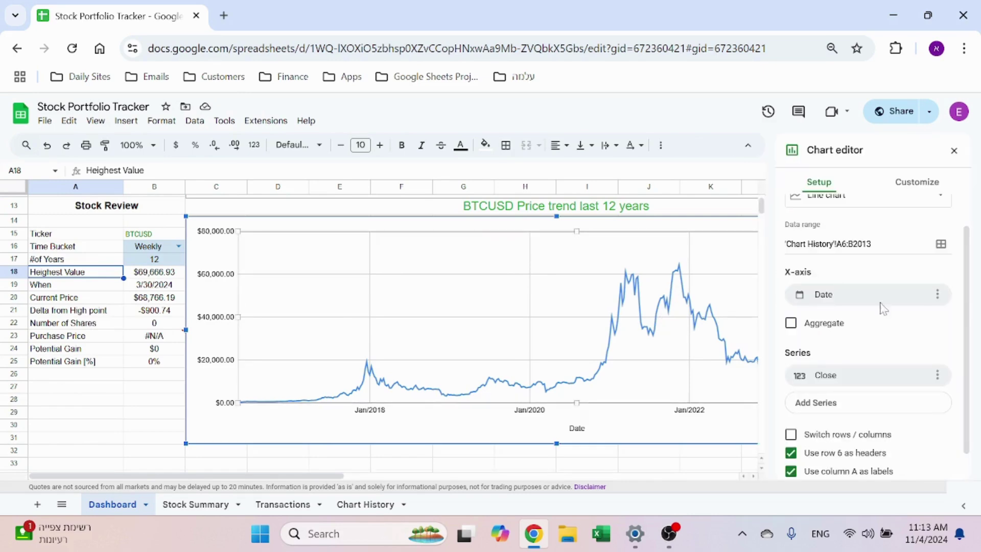
{"action": "left_click", "coordinate": [954, 150]}
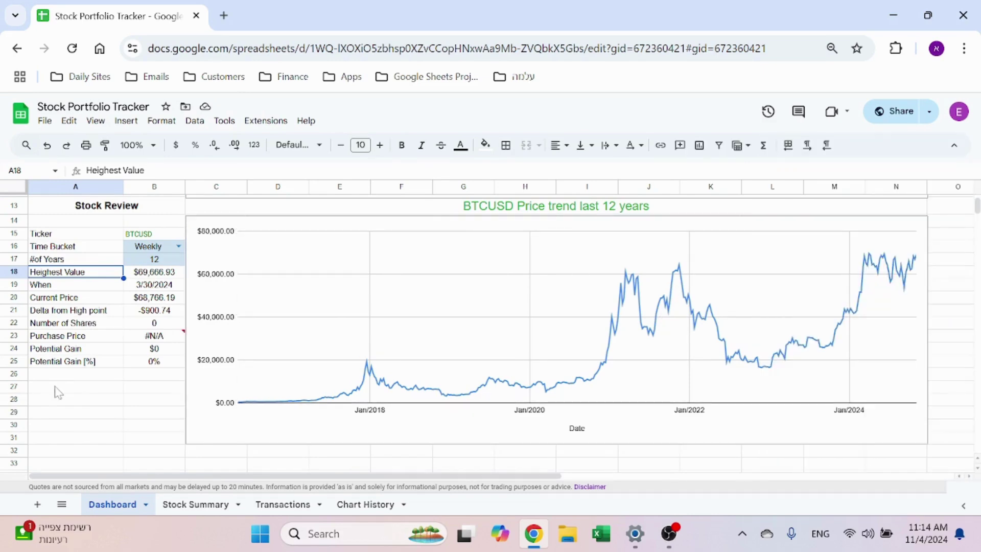
Examine how far down the weekly dates in column A run on the Chart History sheet
{"action": "left_click", "coordinate": [366, 505]}
{"action": "left_click", "coordinate": [90, 385]}
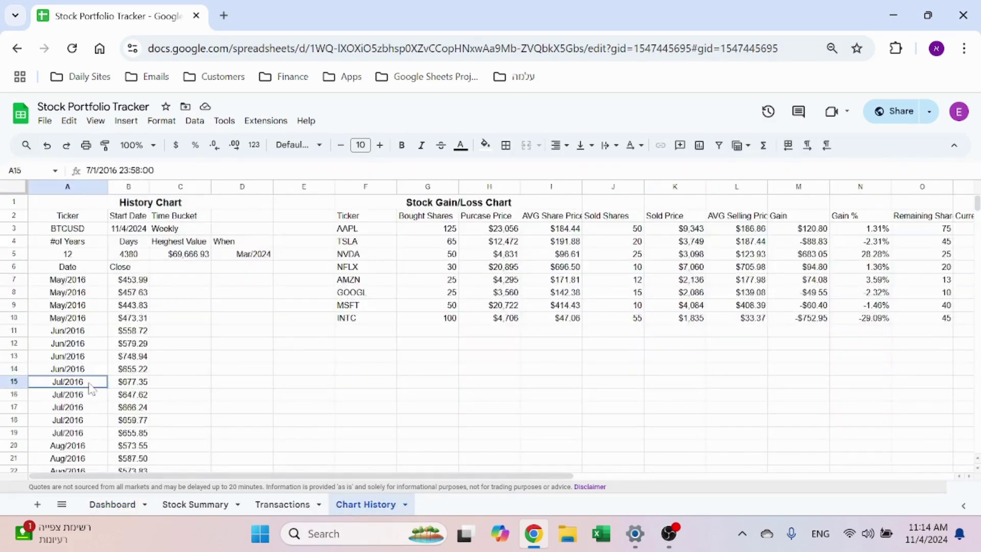
{"action": "key", "text": "ctrl+shift+Down"}
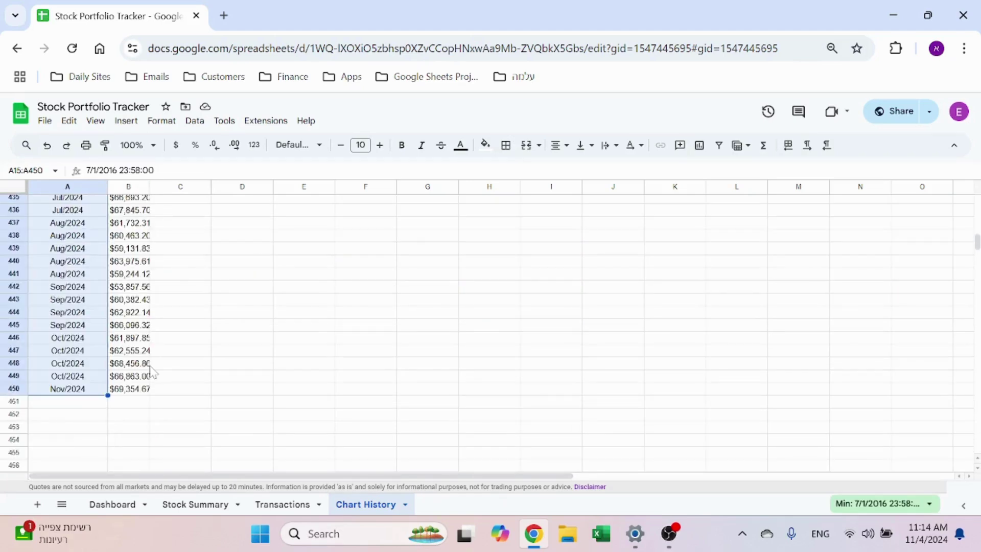
{"action": "scroll", "coordinate": [151, 373], "scroll_direction": "up", "scroll_amount": 20}
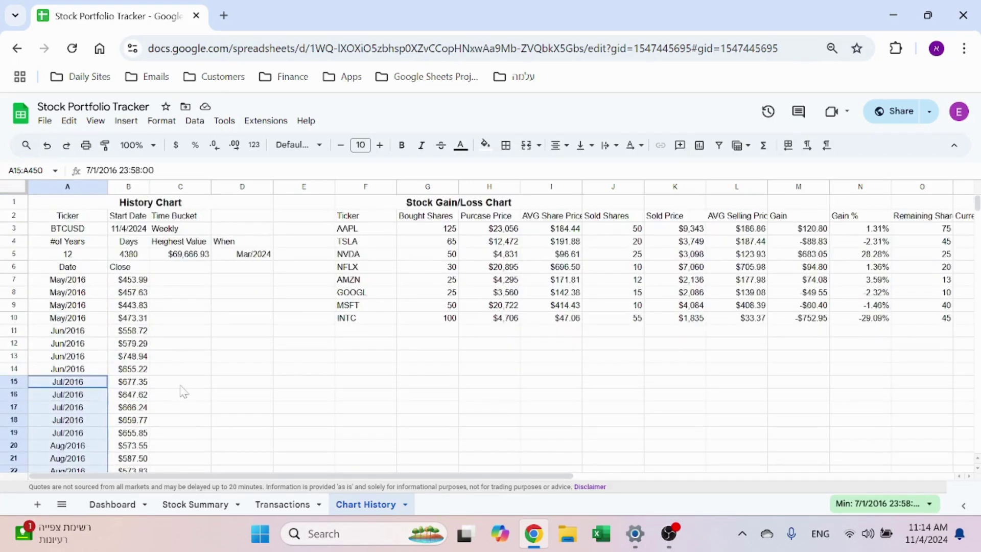
Set the Stock Review Time Bucket in B16 on the Dashboard to Daily
{"action": "left_click", "coordinate": [107, 505]}
{"action": "left_click", "coordinate": [174, 250]}
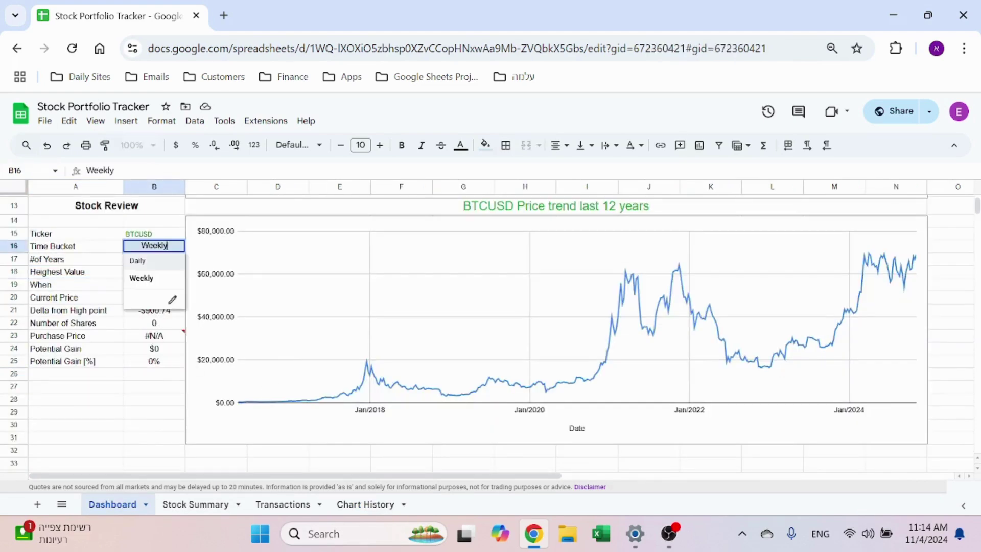
{"action": "left_click", "coordinate": [146, 259]}
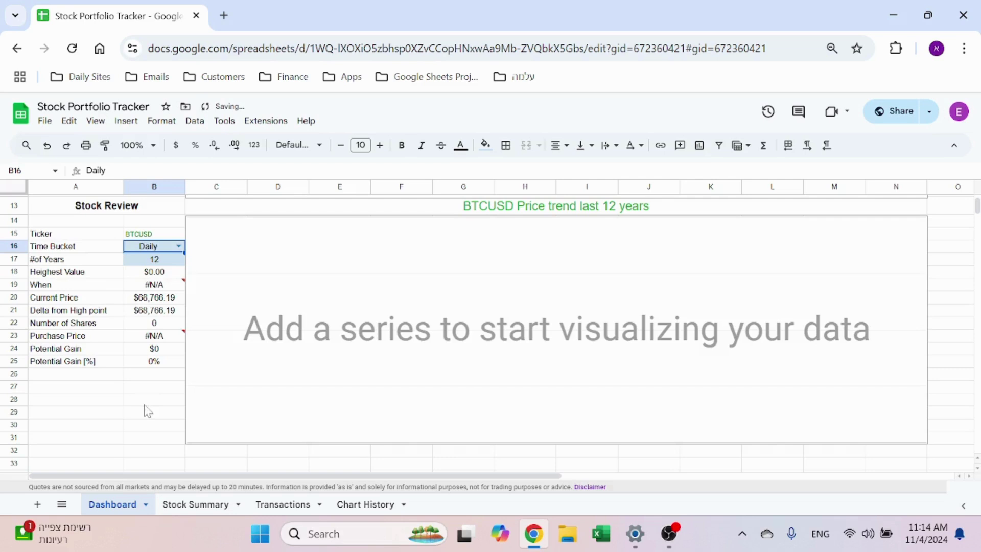
Examine the daily dates and closing prices on the Chart History sheet to find their last row
{"action": "left_click", "coordinate": [360, 506]}
{"action": "left_click", "coordinate": [81, 423]}
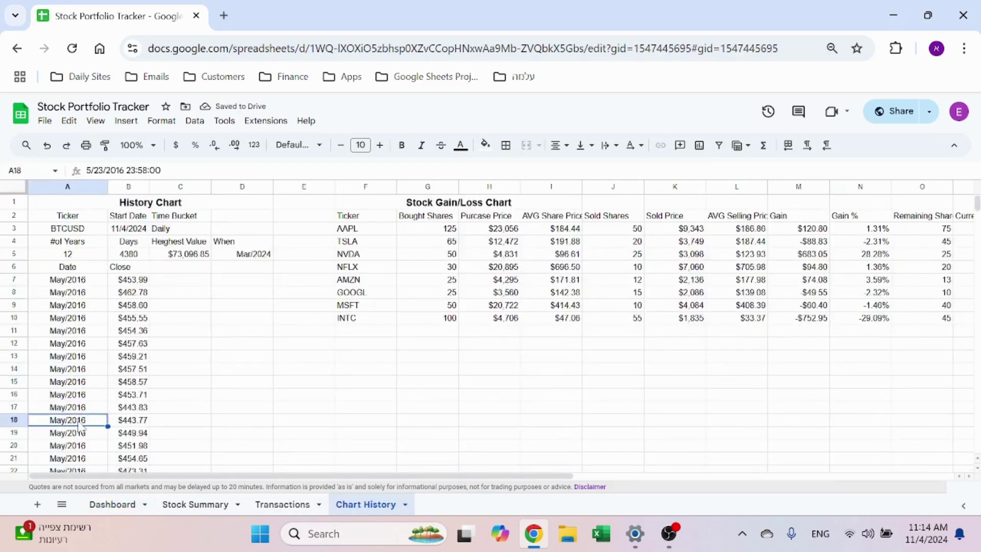
{"action": "key", "text": "ctrl+shift+Down"}
{"action": "left_click", "coordinate": [85, 330]}
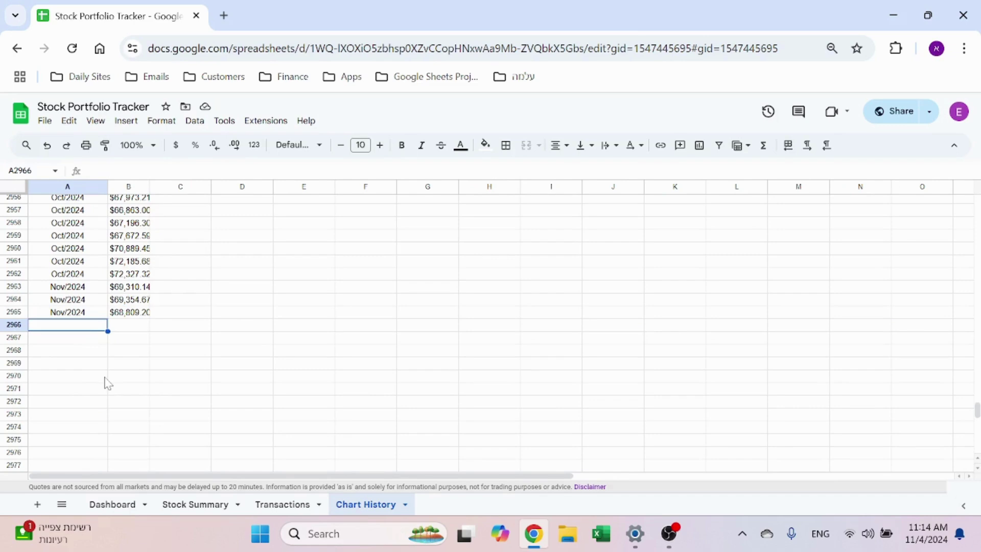
{"action": "scroll", "coordinate": [106, 383], "scroll_direction": "up", "scroll_amount": 20}
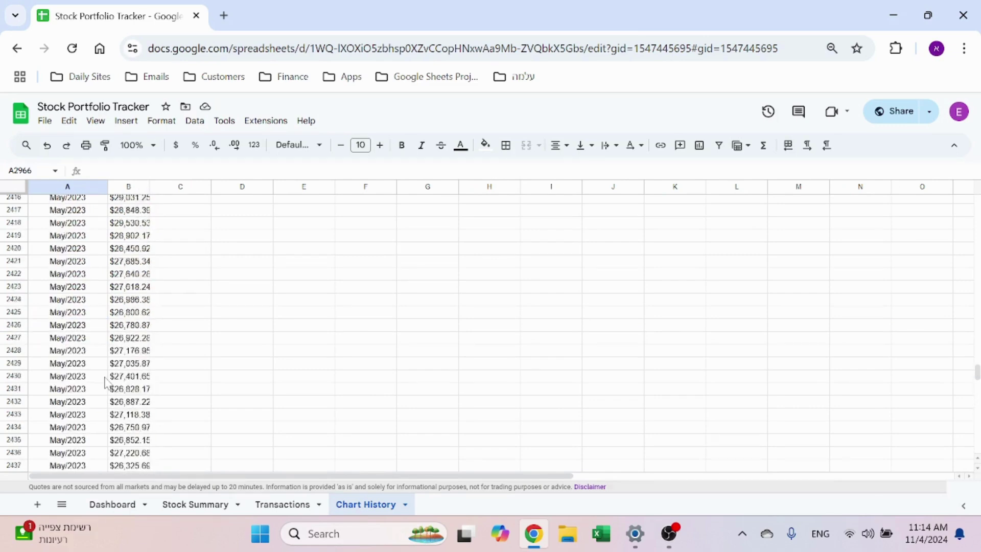
{"action": "scroll", "coordinate": [107, 383], "scroll_direction": "up", "scroll_amount": 20}
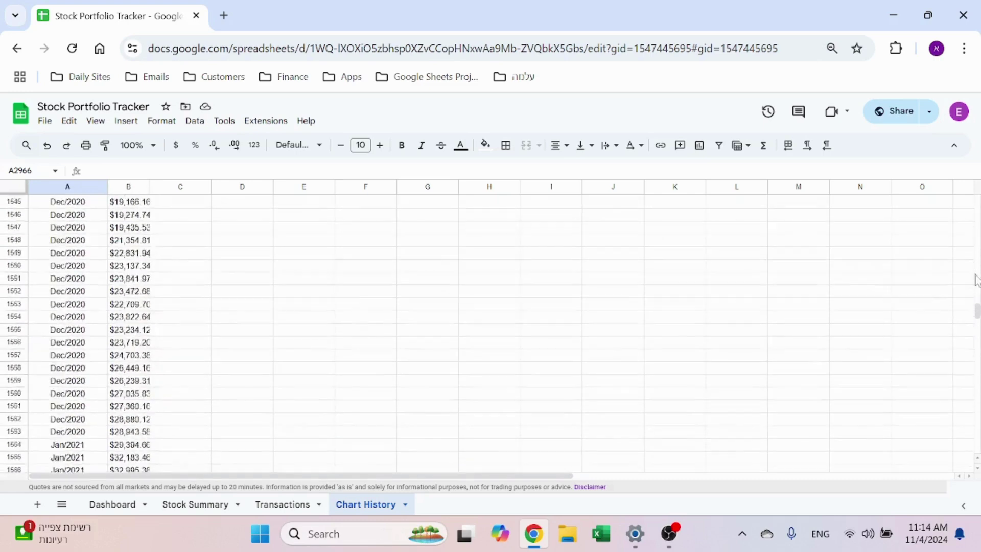
{"action": "scroll", "coordinate": [107, 384], "scroll_direction": "up", "scroll_amount": 20}
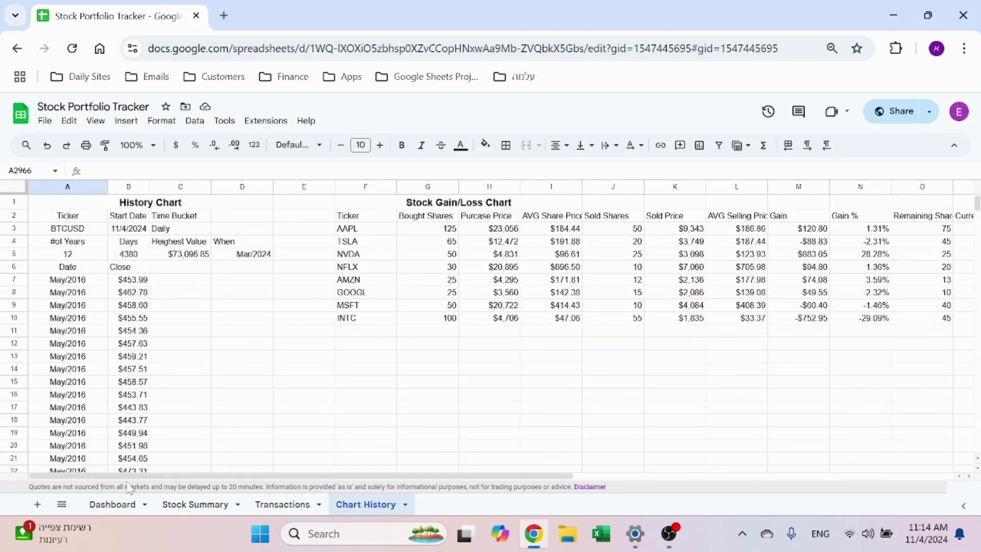
Extend the data range of the Dashboard's price trend chart to 'Chart History'!A6:B3013
{"action": "left_click", "coordinate": [112, 504]}
{"action": "left_click", "coordinate": [897, 236]}
{"action": "left_click", "coordinate": [923, 224]}
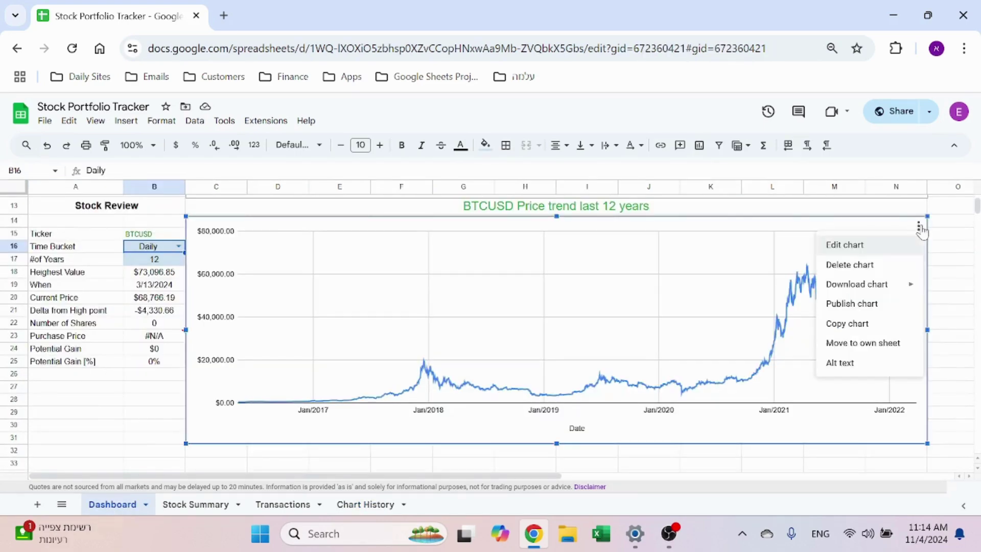
{"action": "left_click", "coordinate": [867, 254]}
{"action": "left_click", "coordinate": [858, 244]}
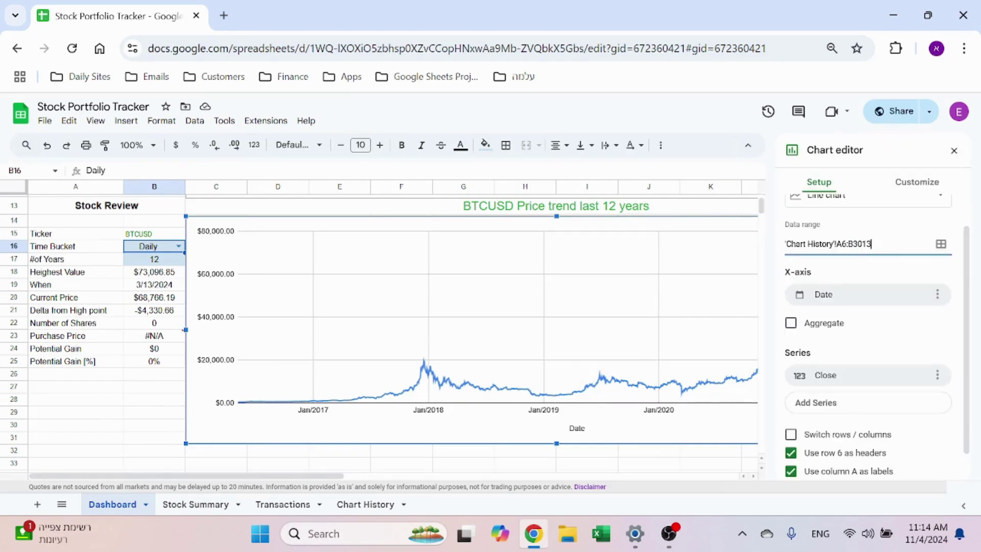
{"action": "key", "text": "Return"}
{"action": "left_click", "coordinate": [954, 151]}
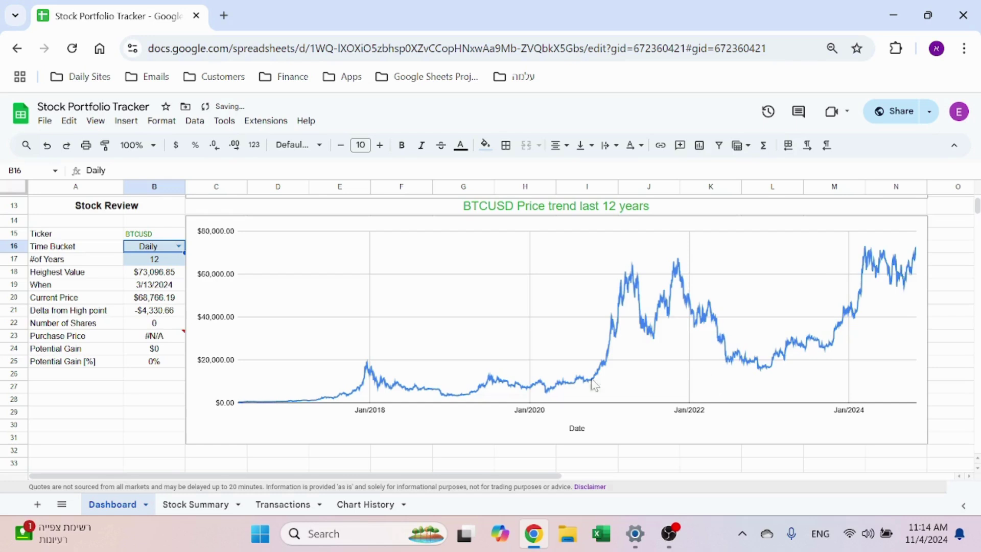
{"action": "left_click", "coordinate": [110, 384]}
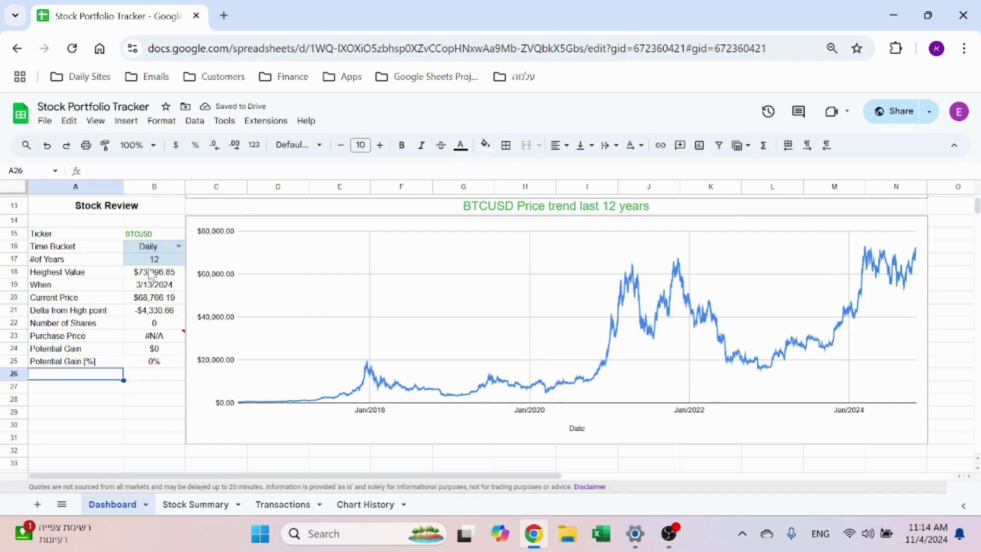
Set the Stock Review number of years in B17 to 3 and view the Dashboard from its stock summary
{"action": "left_click", "coordinate": [162, 260]}
{"action": "type", "text": "3"}
{"action": "key", "text": "Return"}
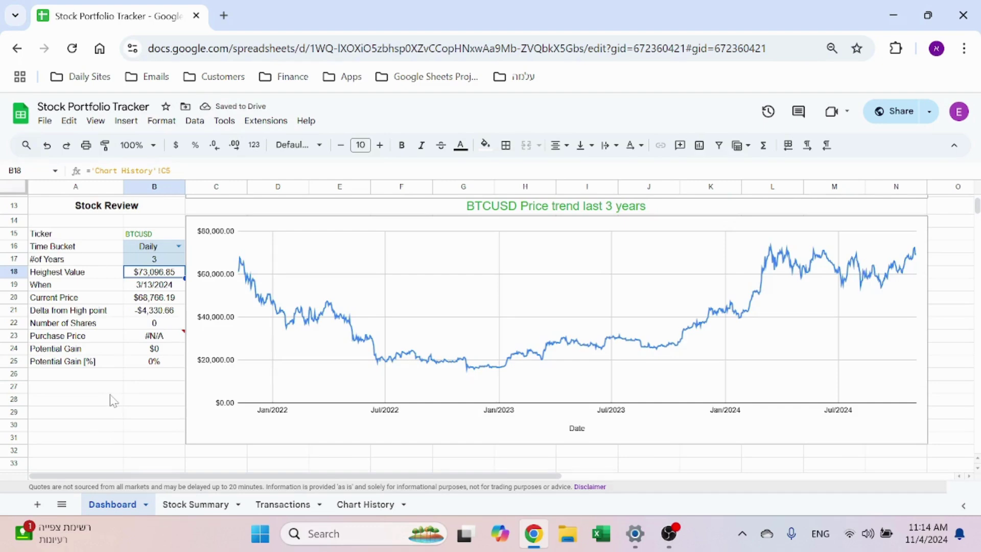
{"action": "scroll", "coordinate": [112, 401], "scroll_direction": "up", "scroll_amount": 3}
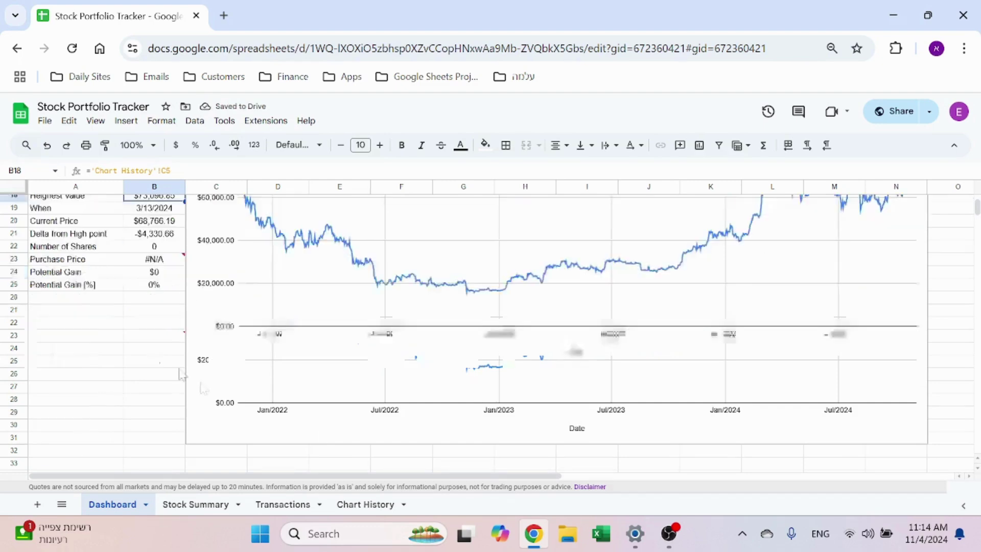
{"action": "left_click", "coordinate": [142, 346]}
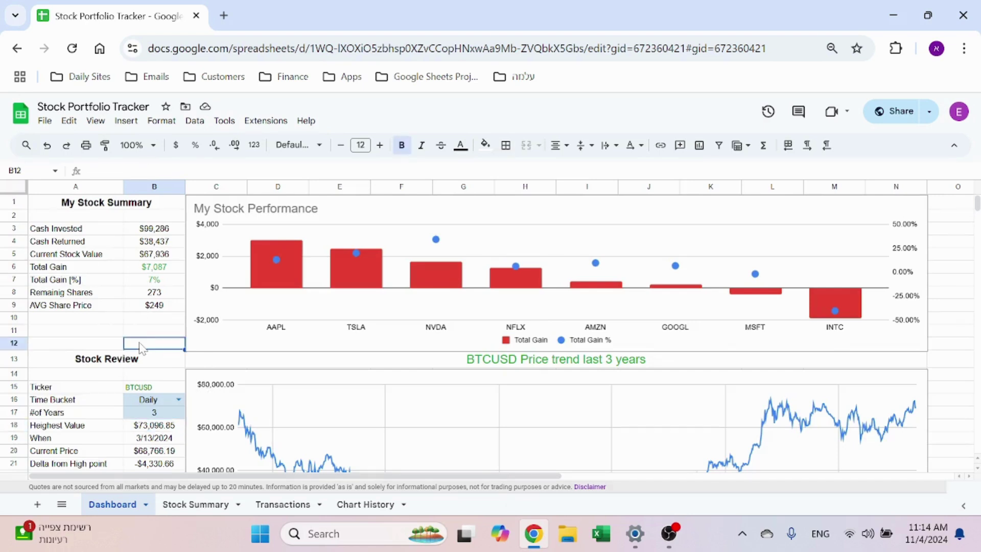